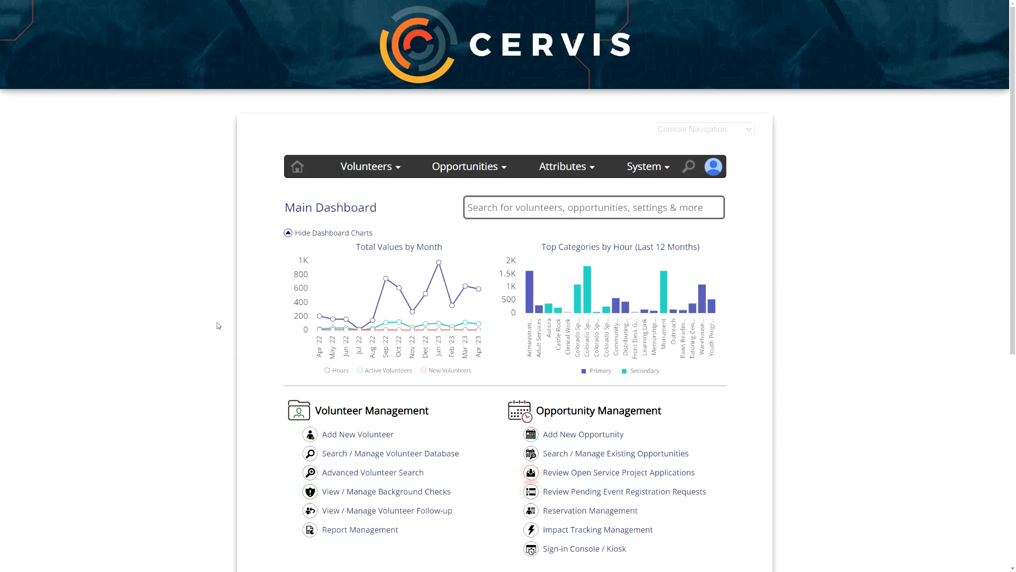
- Start adding a new opportunity and keep its opportunity type as Normal Event
scroll(217, 326, down, 2)
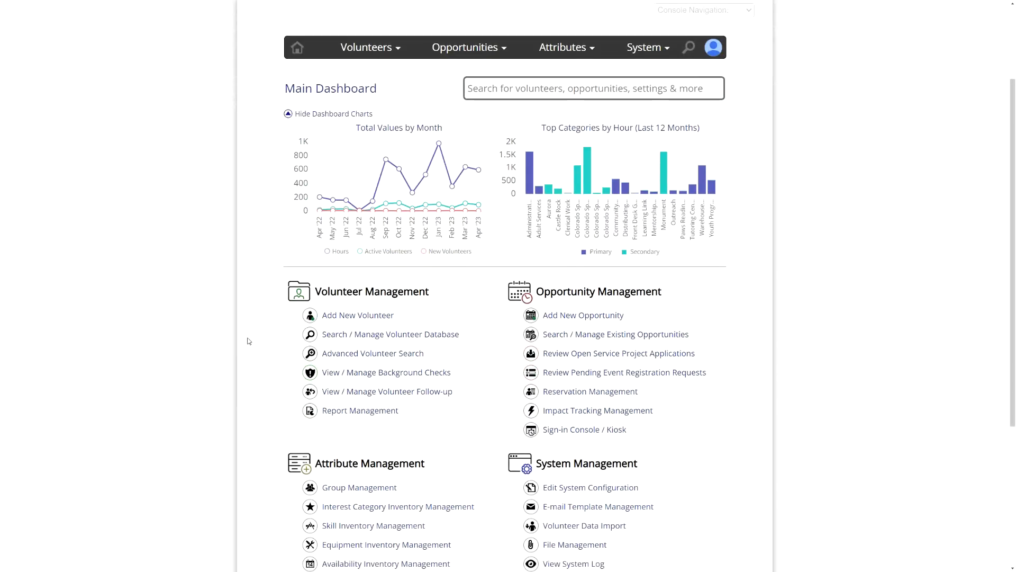
click(611, 321)
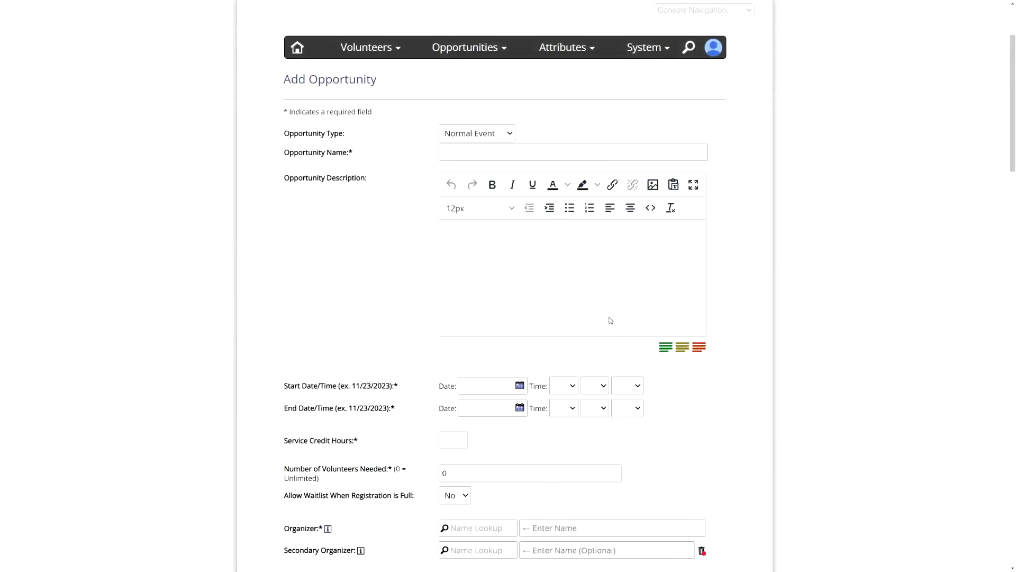
click(471, 136)
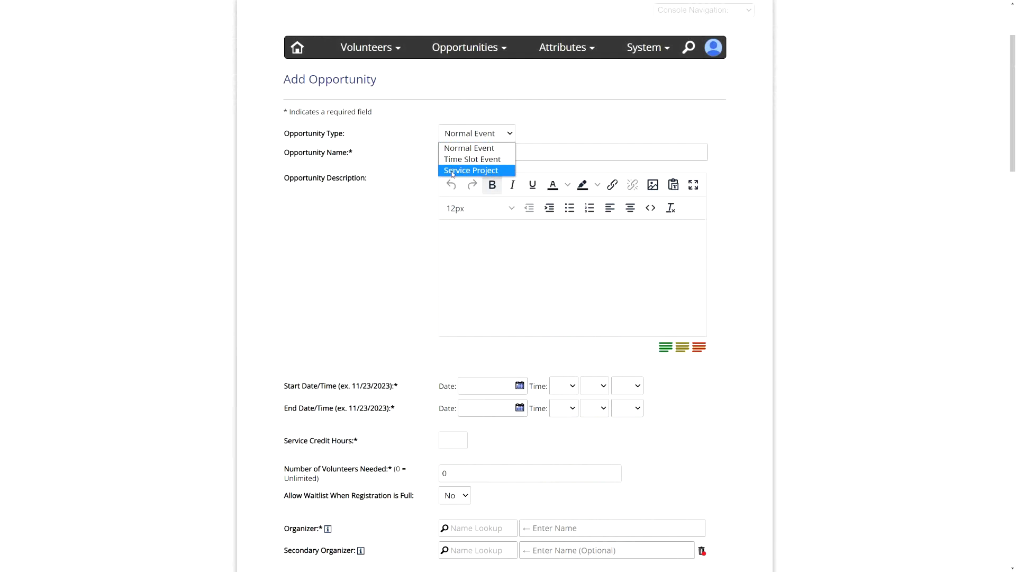
click(499, 148)
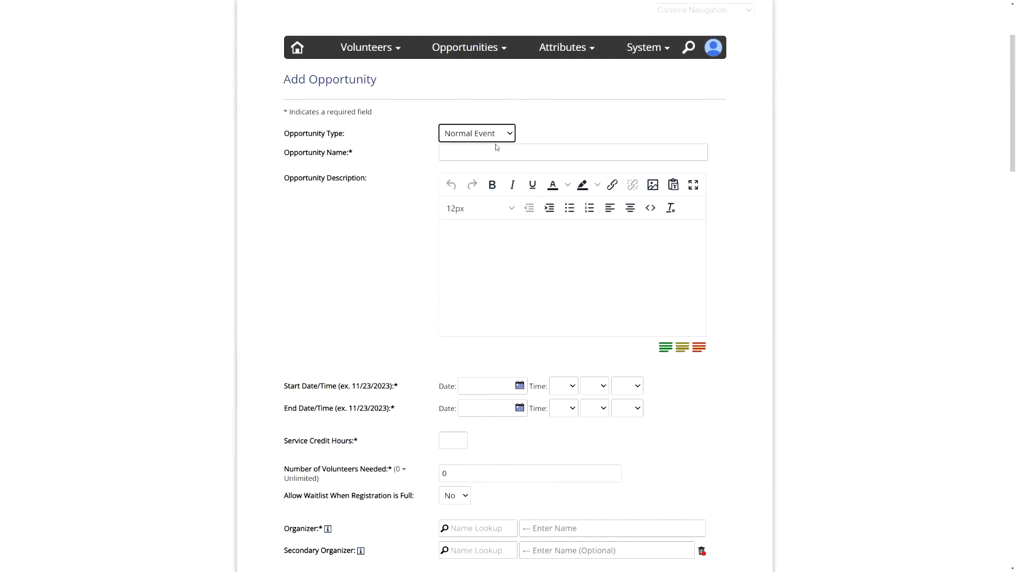
scroll(379, 401, down, 1)
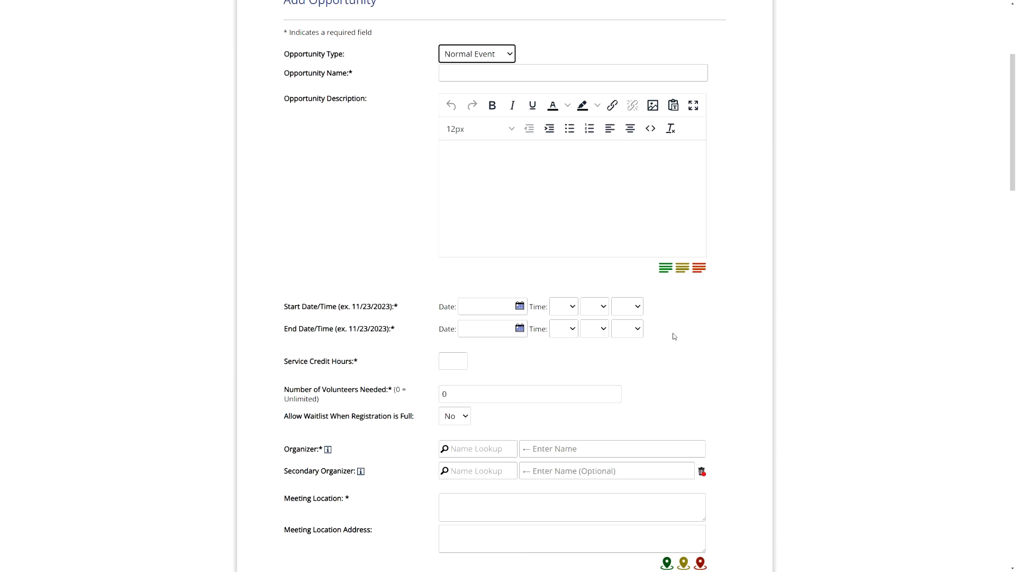
- Set the opportunity type to Time Slot Event and add 5 time slots
click(497, 53)
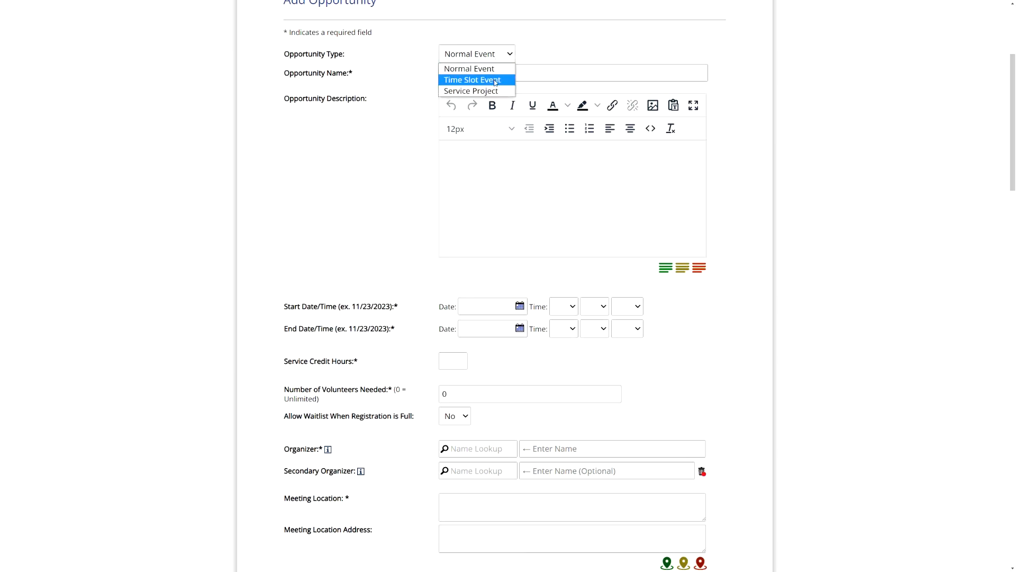
click(496, 81)
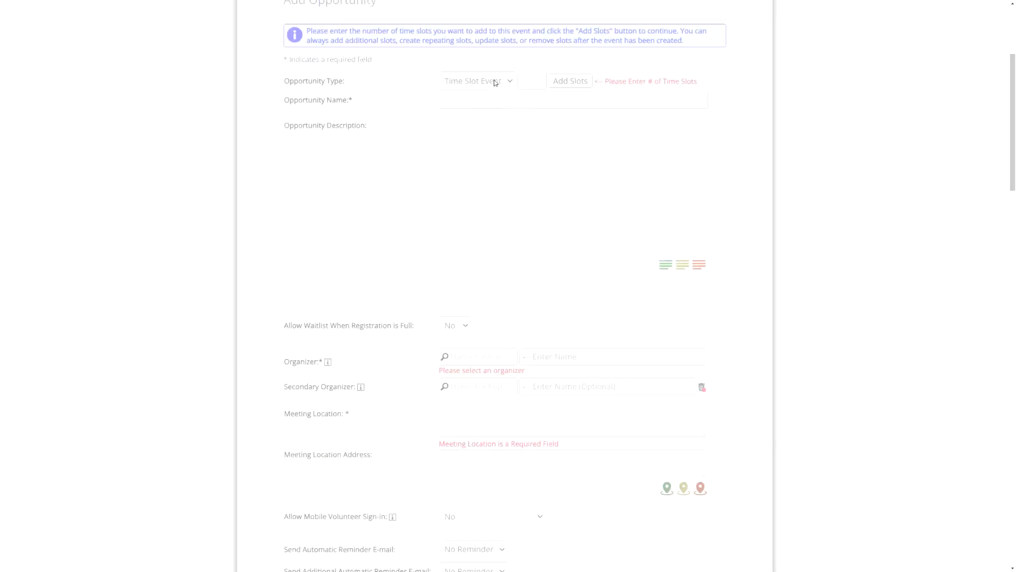
click(520, 79)
text(5)
key(Return)
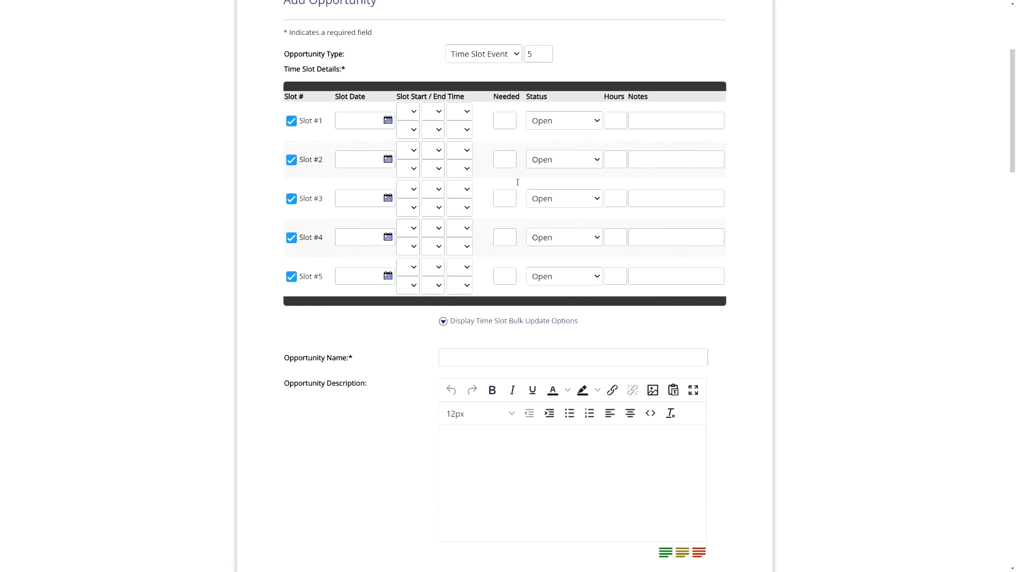
- Set the opportunity type to Service Project and its start date to 06/01/2023
click(500, 59)
click(493, 91)
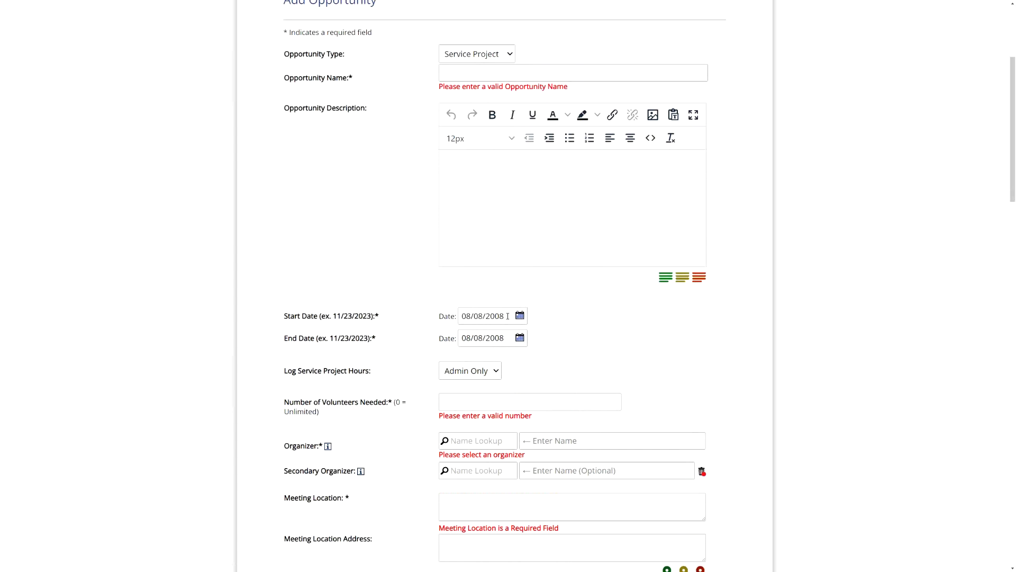
click(470, 316)
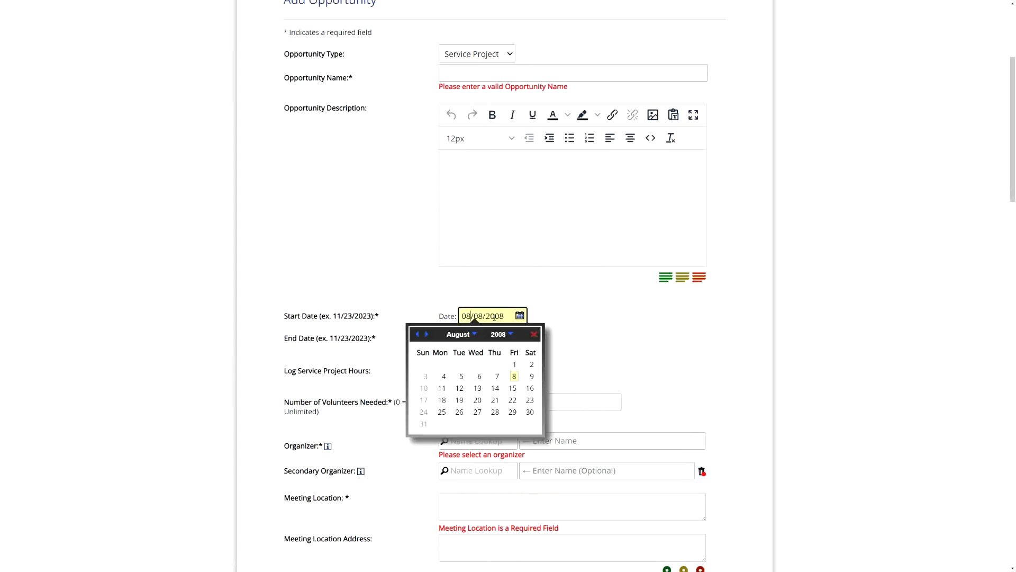
key(BackSpace)
text(6)
click(482, 316)
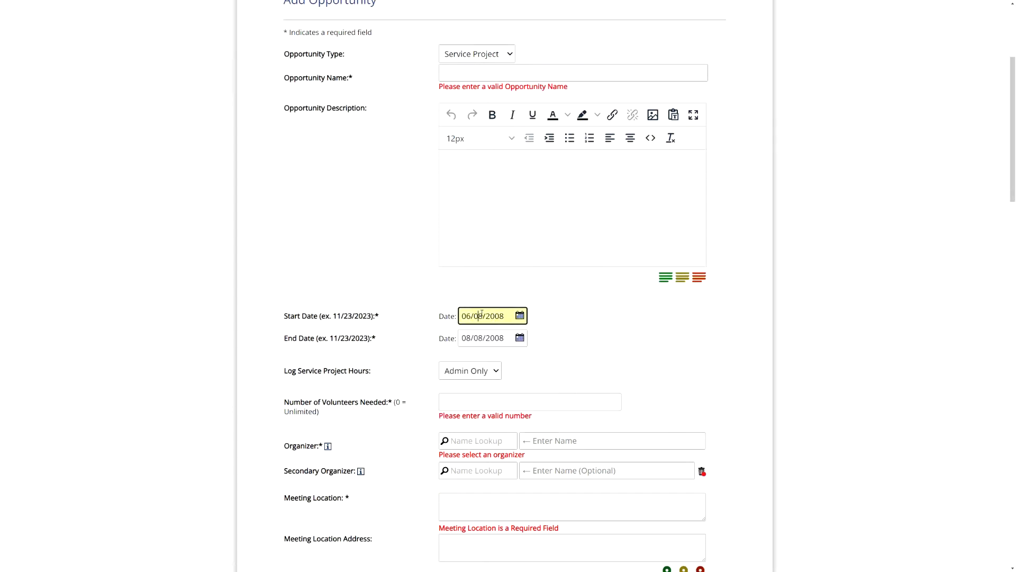
key(BackSpace)
text(1)
drag(504, 316, 495, 315)
text(23)
- Set the service project's end date to 08/31/2023
drag(483, 338, 477, 339)
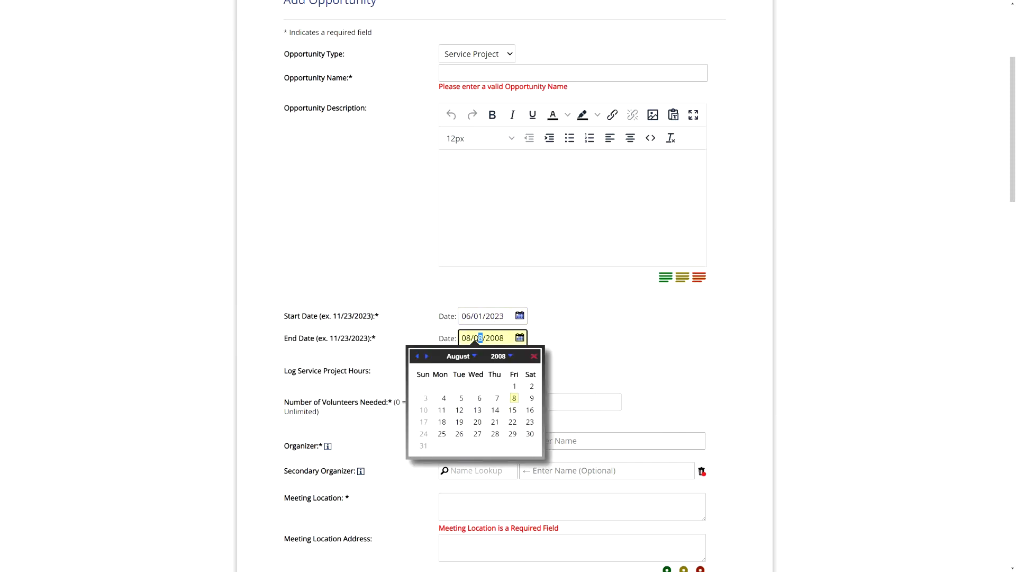
text(31)
click(503, 340)
key(BackSpace)
key(BackSpace)
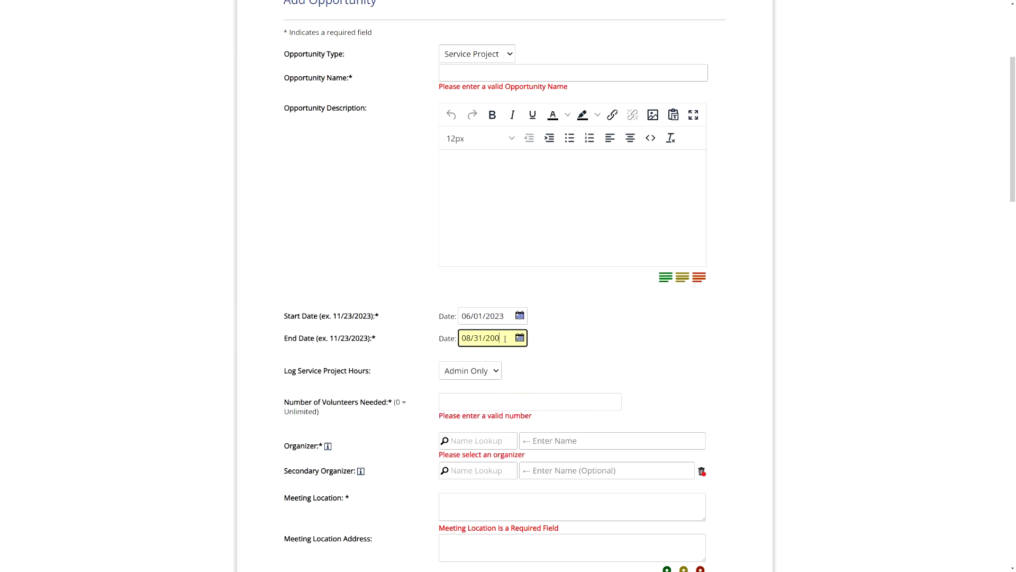
text(23)
click(601, 329)
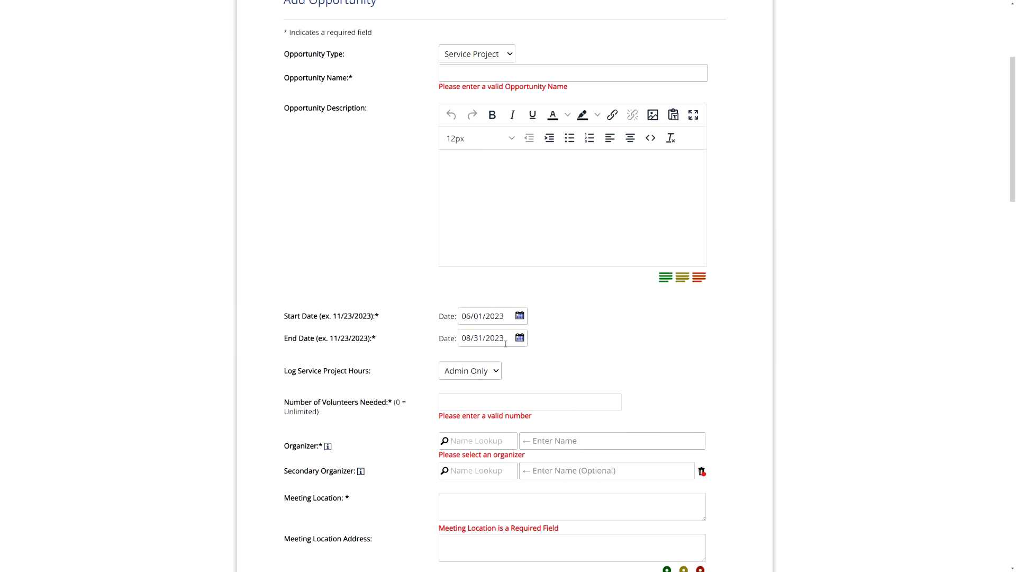
- Change the year of the service project's end date to 2028
click(505, 341)
click(510, 356)
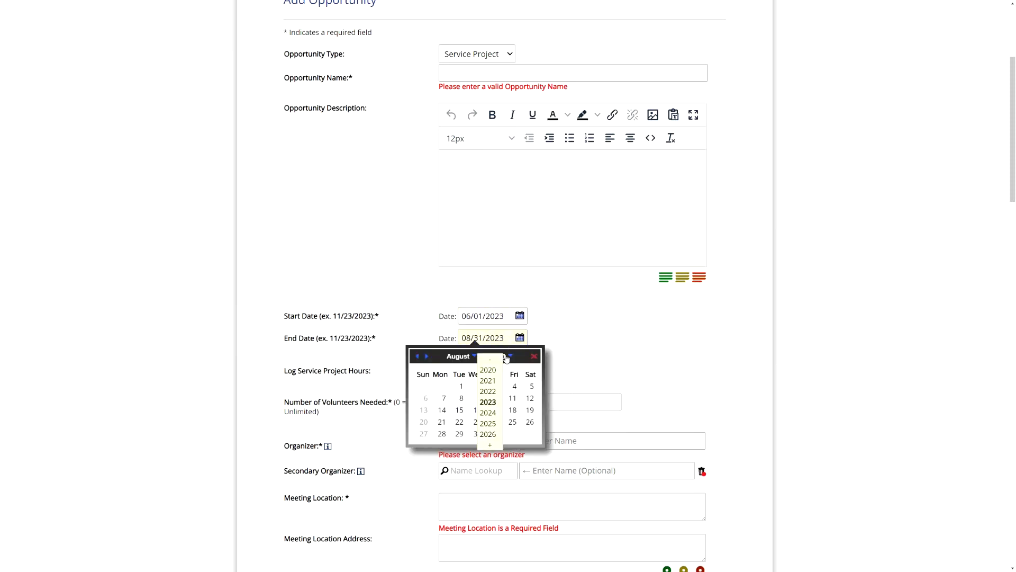
click(500, 439)
click(501, 438)
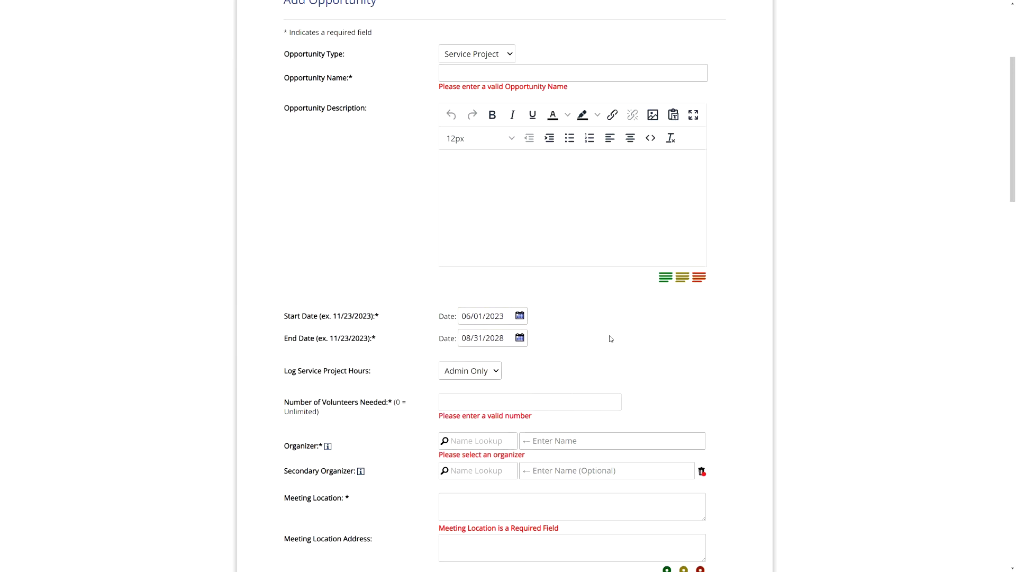
- Choose the Display Service Project Dates setting in the Advanced Options, and return to the project's basic details
scroll(584, 339, down, 15)
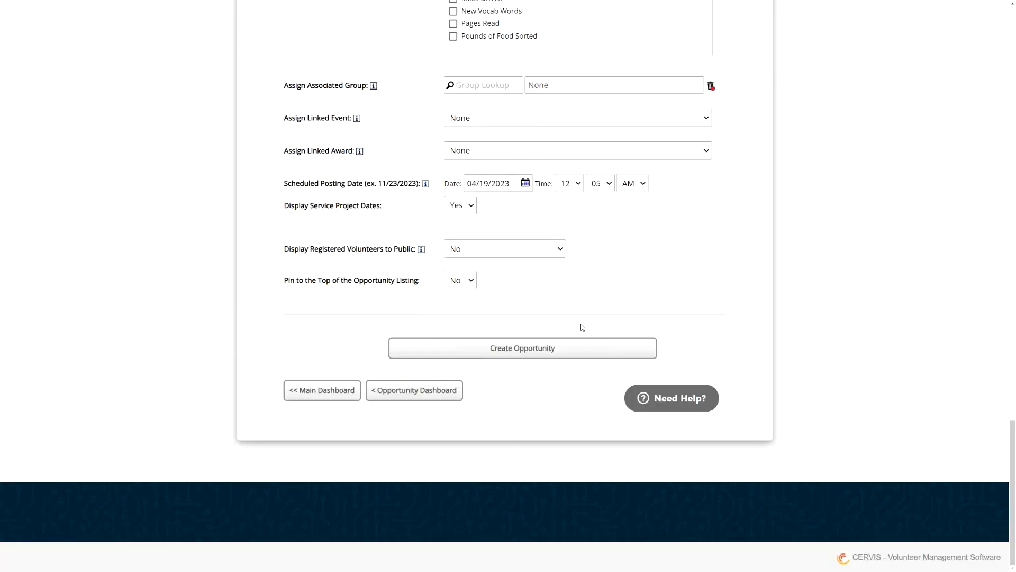
scroll(408, 279, up, 2)
mouse_move(425, 303)
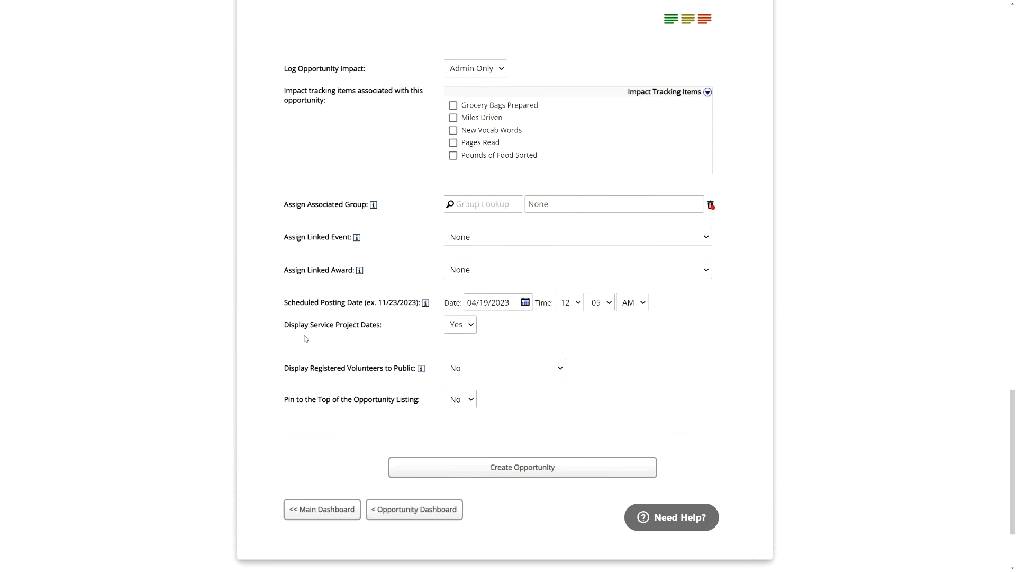
drag(287, 324, 399, 327)
click(398, 327)
click(465, 331)
click(460, 352)
scroll(381, 335, up, 10)
click(342, 172)
scroll(410, 316, up, 9)
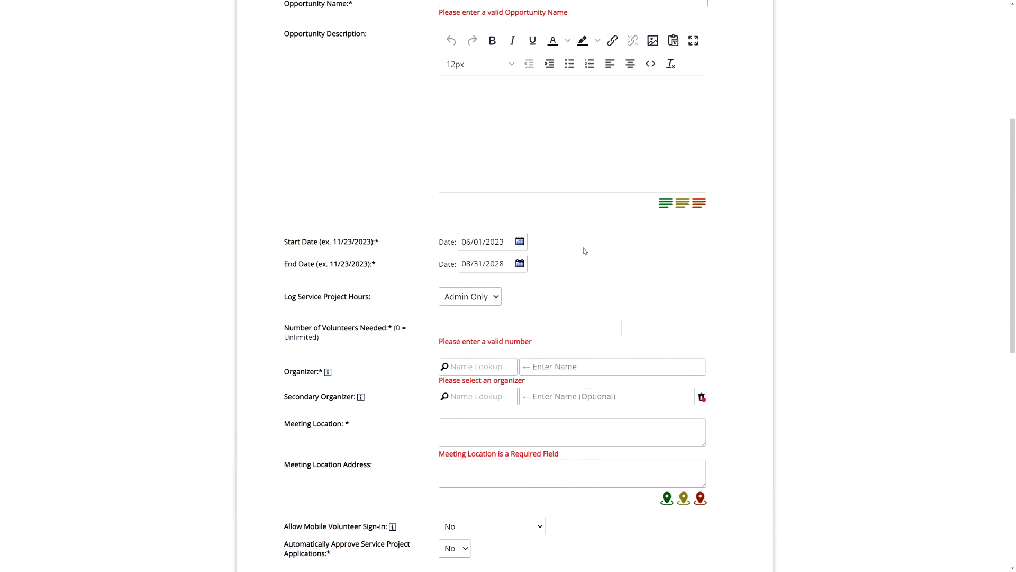
- Set Log Service Project Hours to Online
drag(292, 251, 376, 306)
click(379, 300)
click(476, 300)
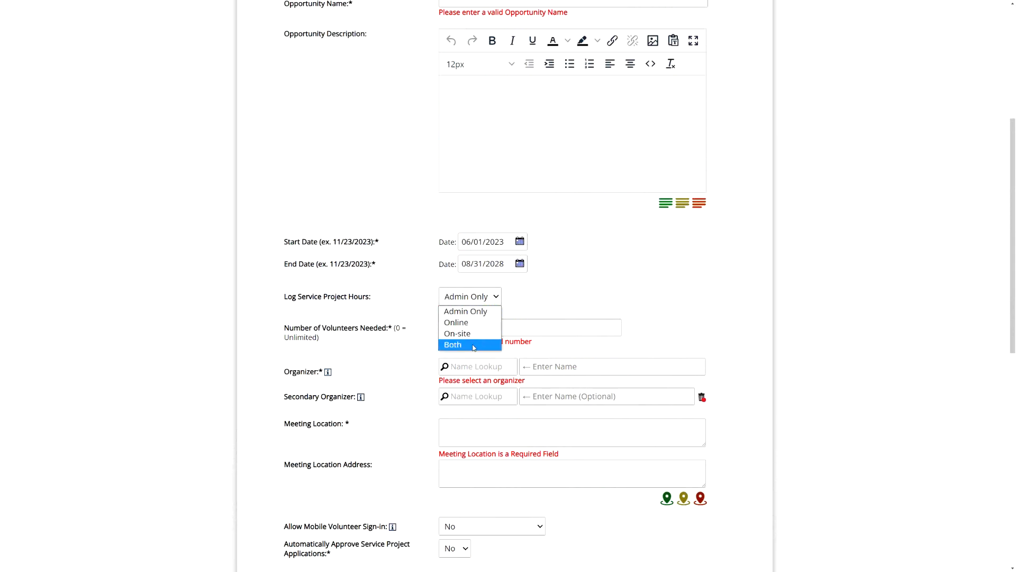
click(466, 324)
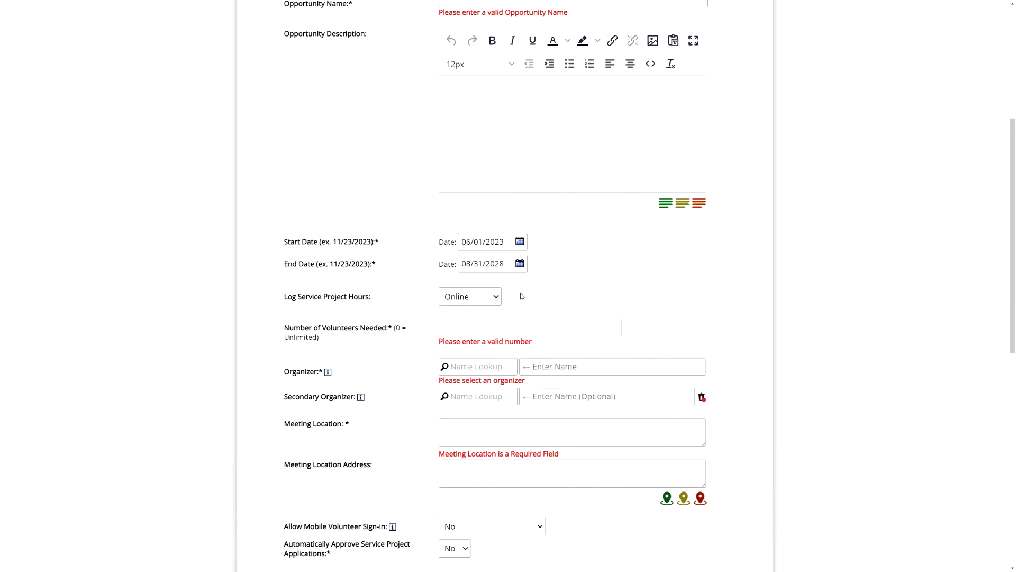
- Set Log Service Project Hours to On-site and review the remaining logging choices
click(488, 299)
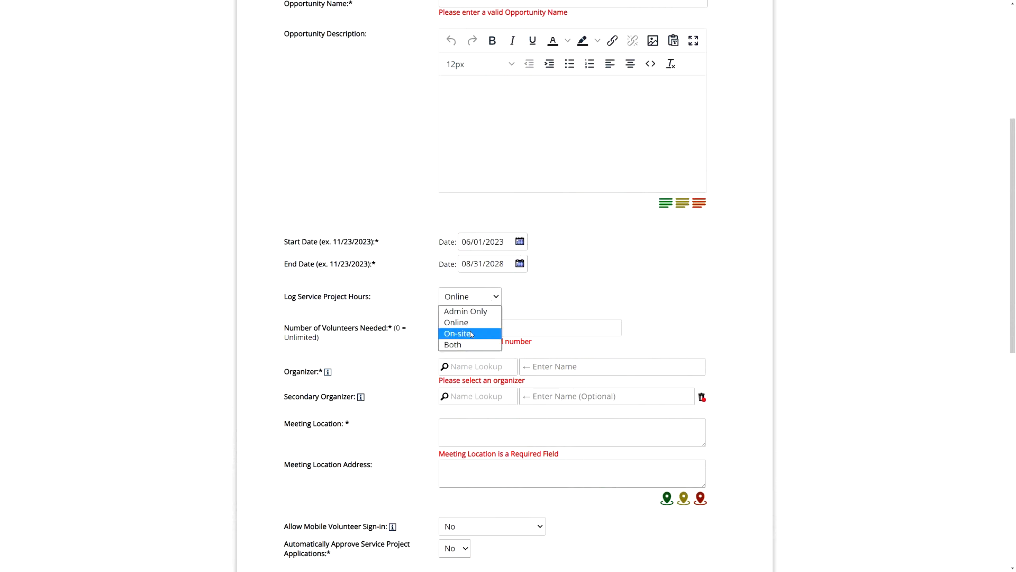
click(471, 333)
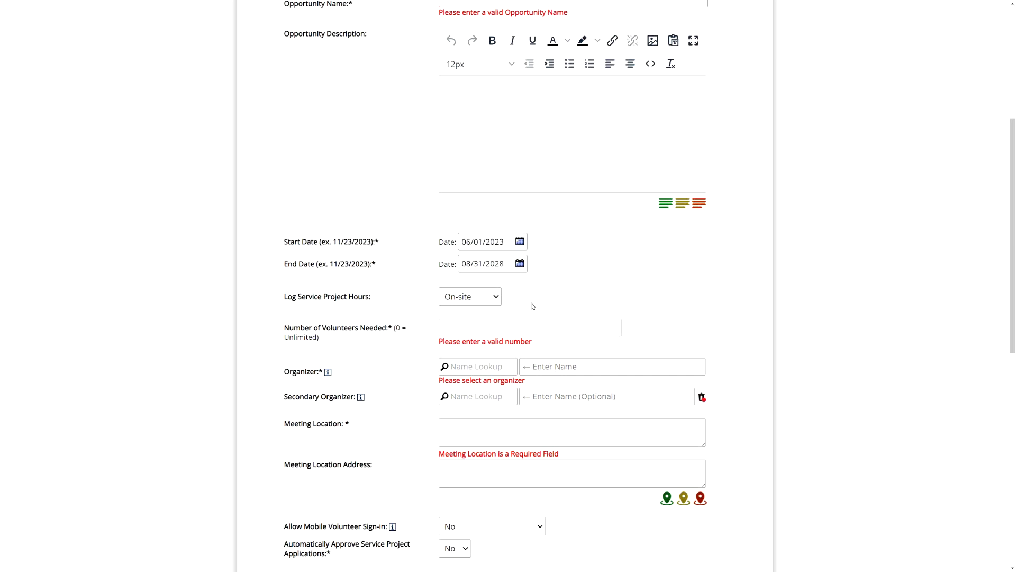
click(490, 298)
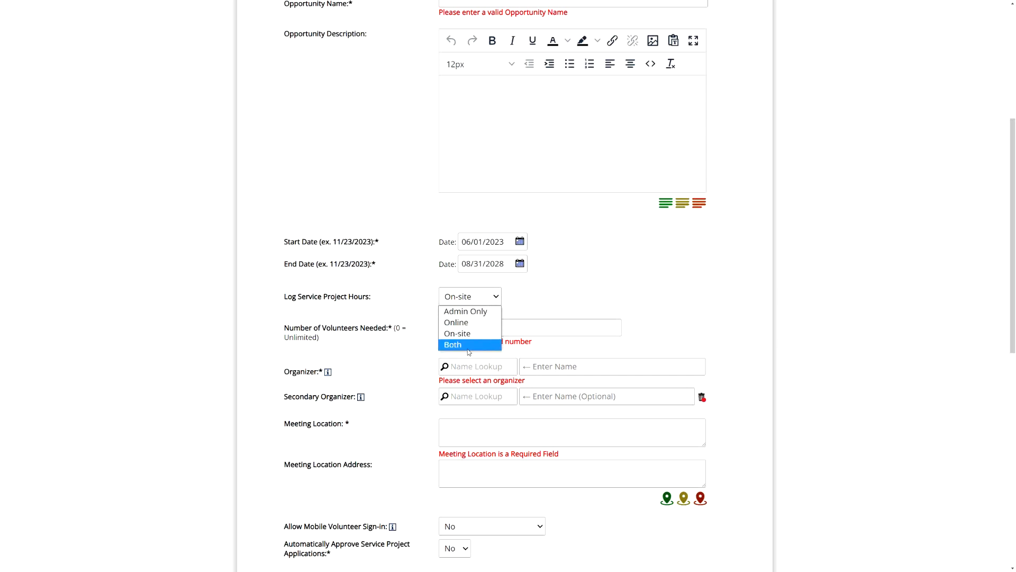
click(529, 300)
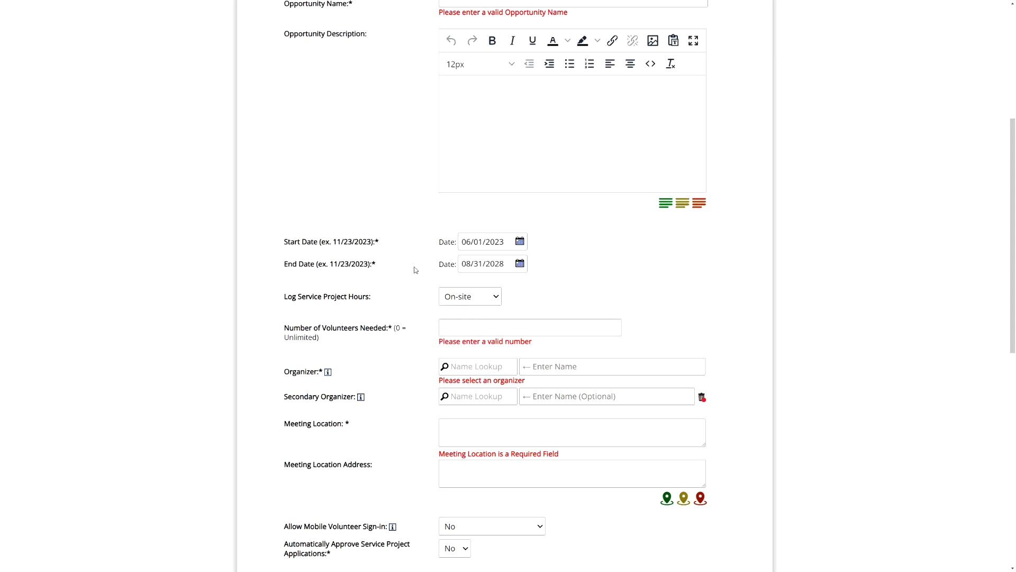
- Set automatic approval of service project applications to Yes, and switch it back to No
scroll(418, 267, down, 3)
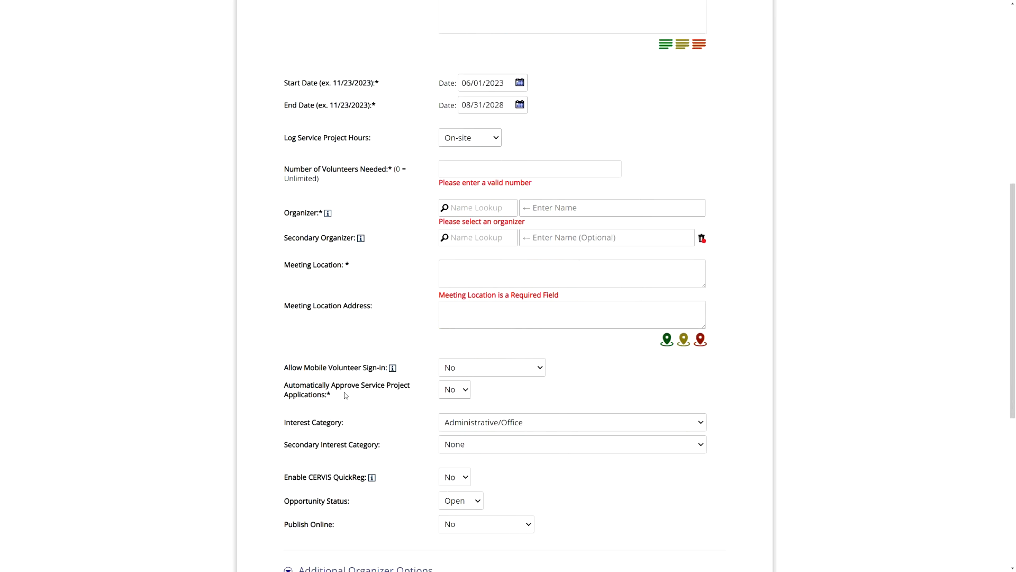
drag(298, 385, 342, 395)
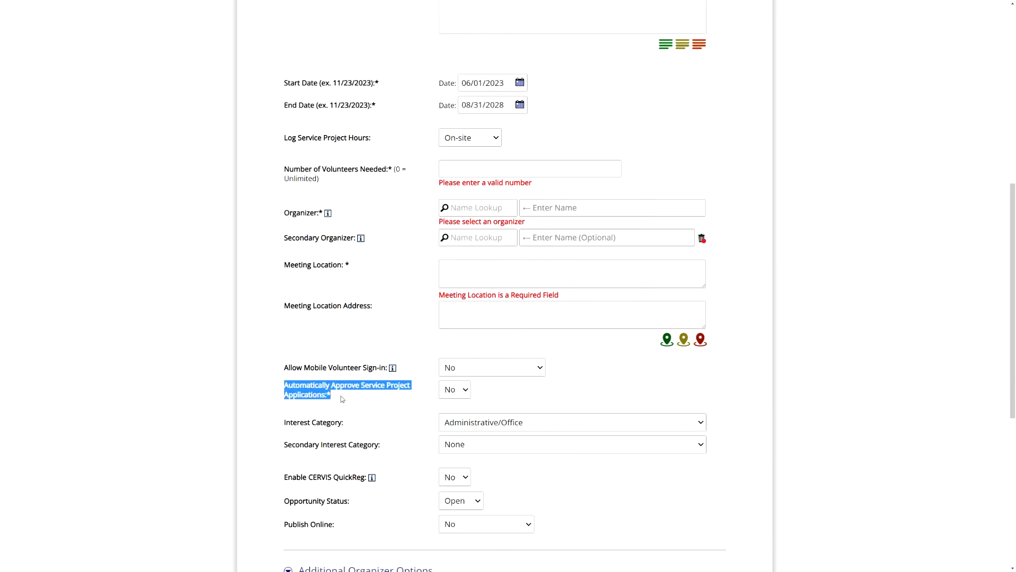
click(371, 402)
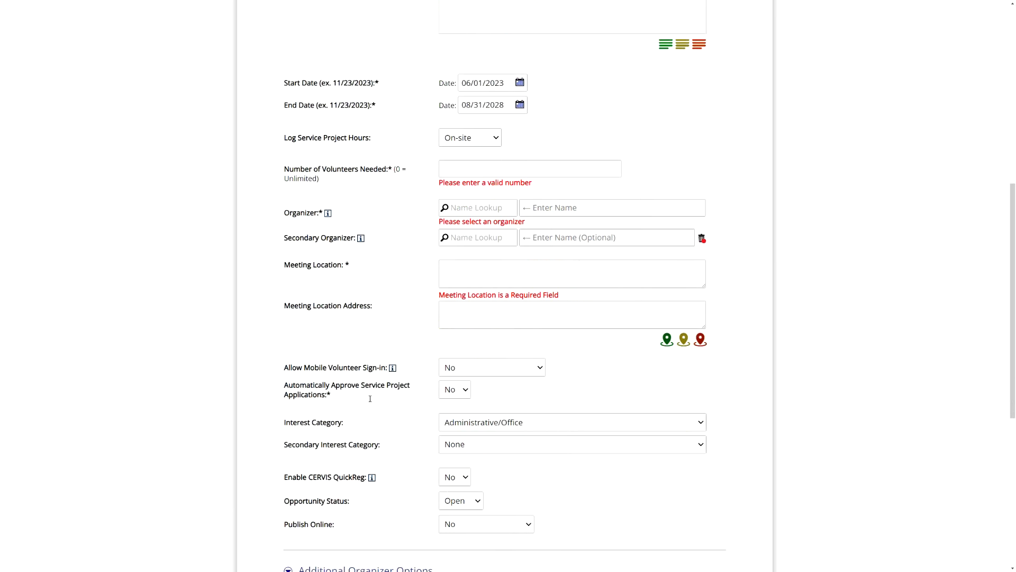
click(455, 395)
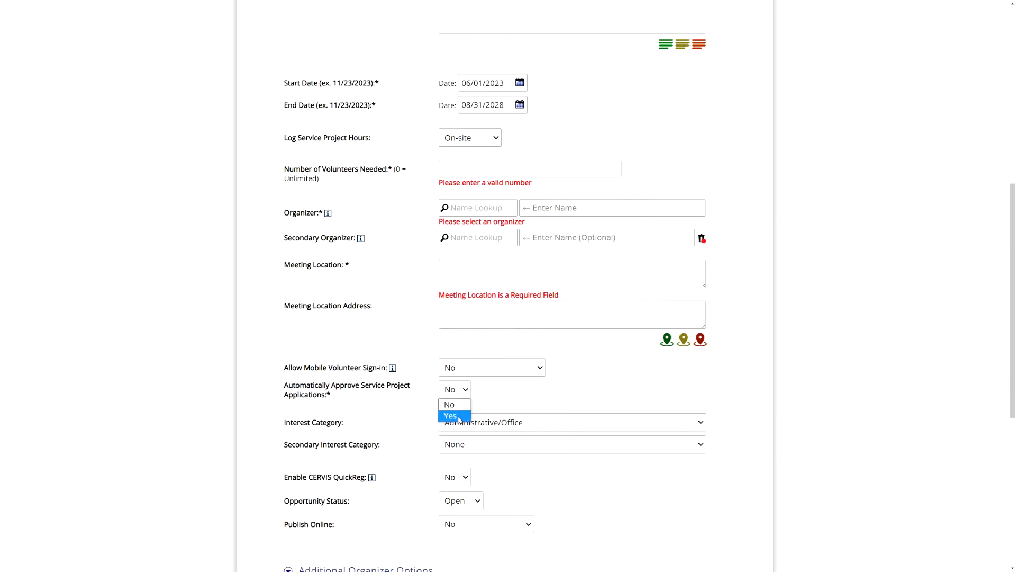
click(454, 416)
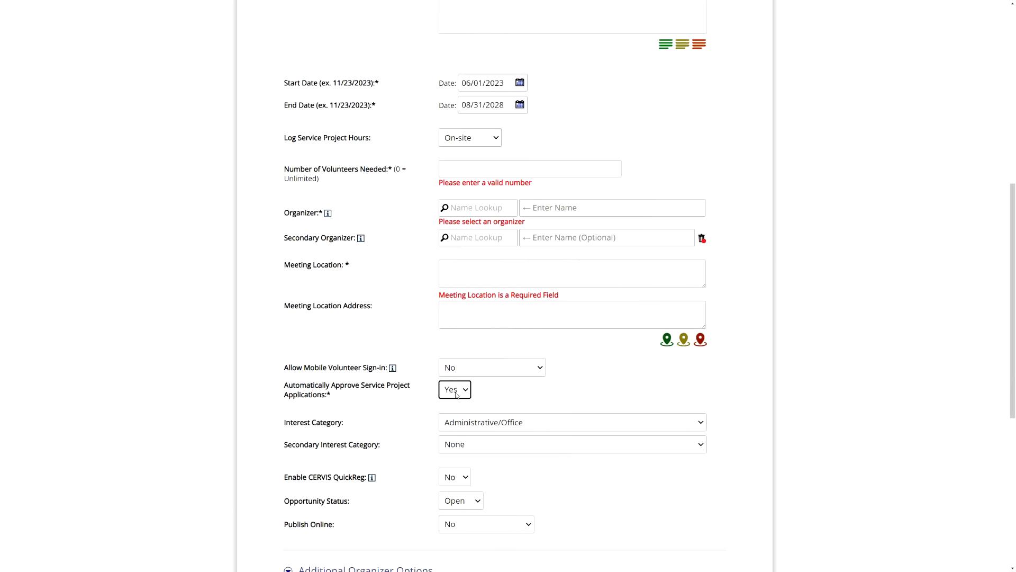
click(451, 397)
click(451, 401)
- Restrict applications to volunteers with a background check of Yes - Passed and a minimum age of 18
scroll(430, 398, down, 5)
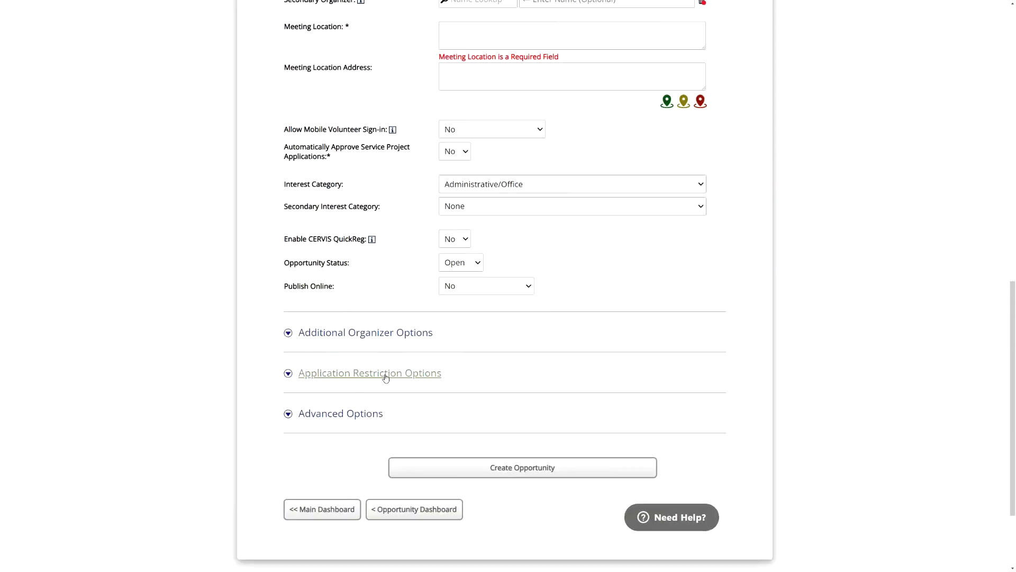
click(324, 378)
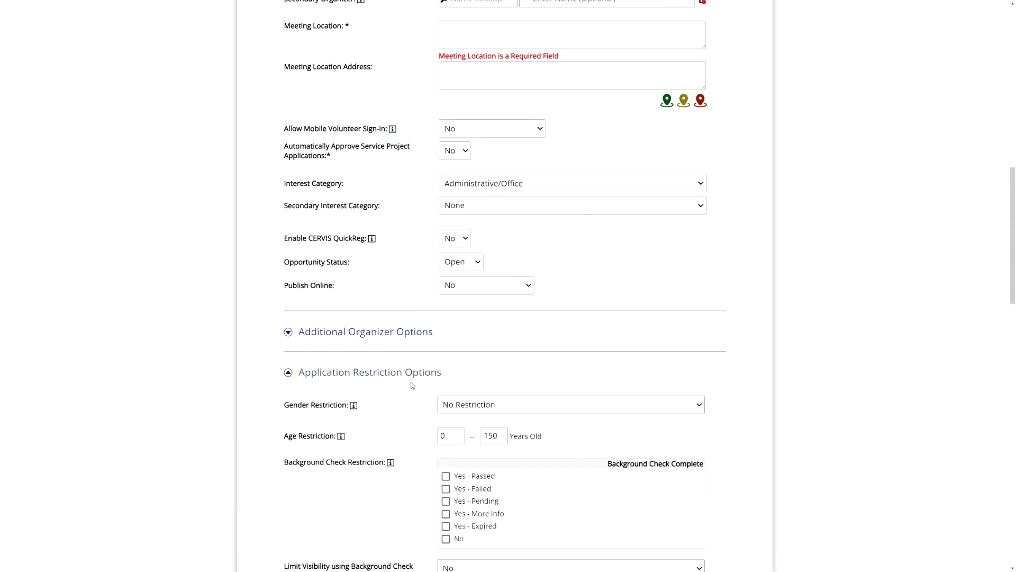
scroll(409, 334, down, 4)
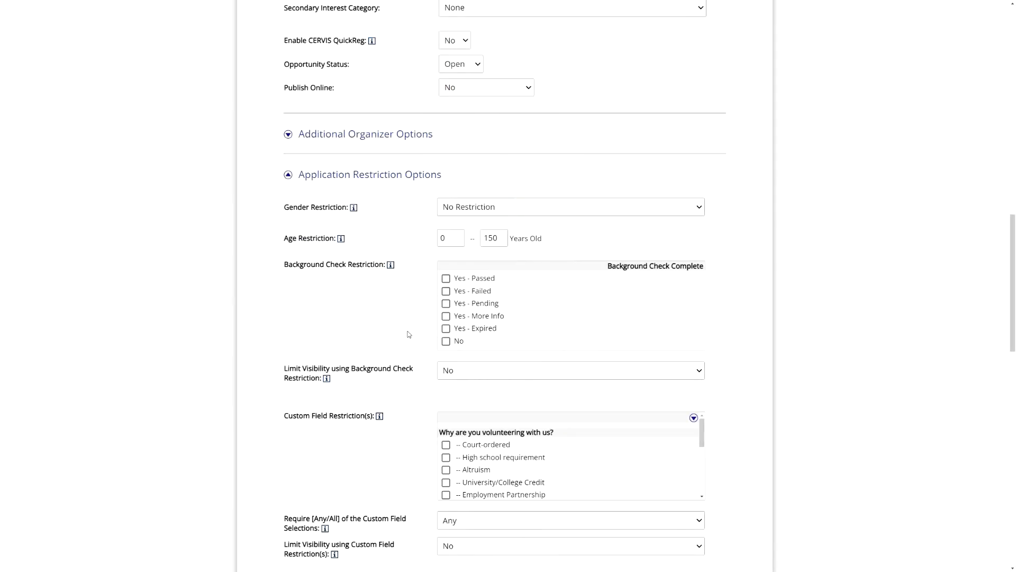
click(467, 279)
double_click(451, 241)
text(18)
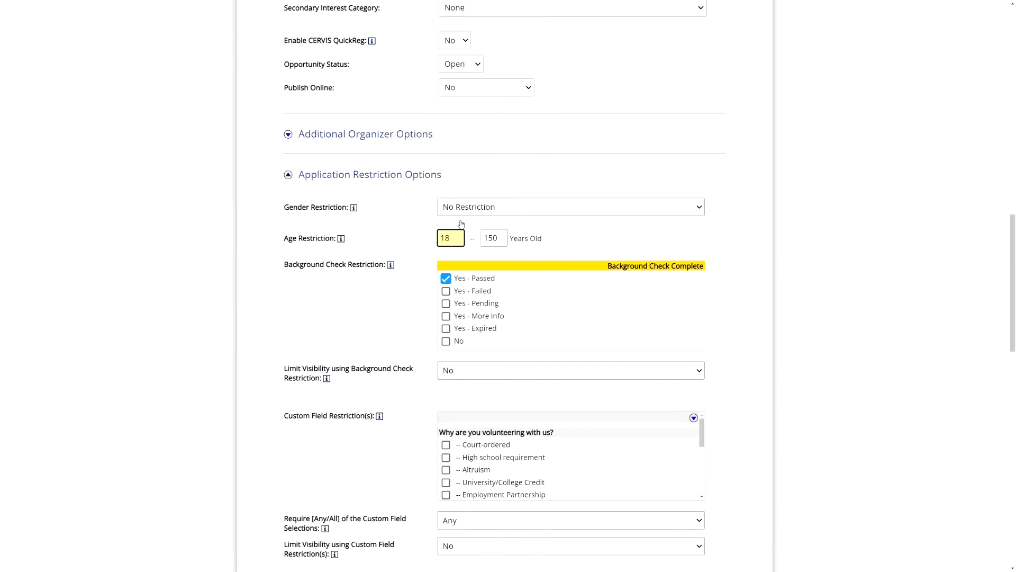
click(384, 327)
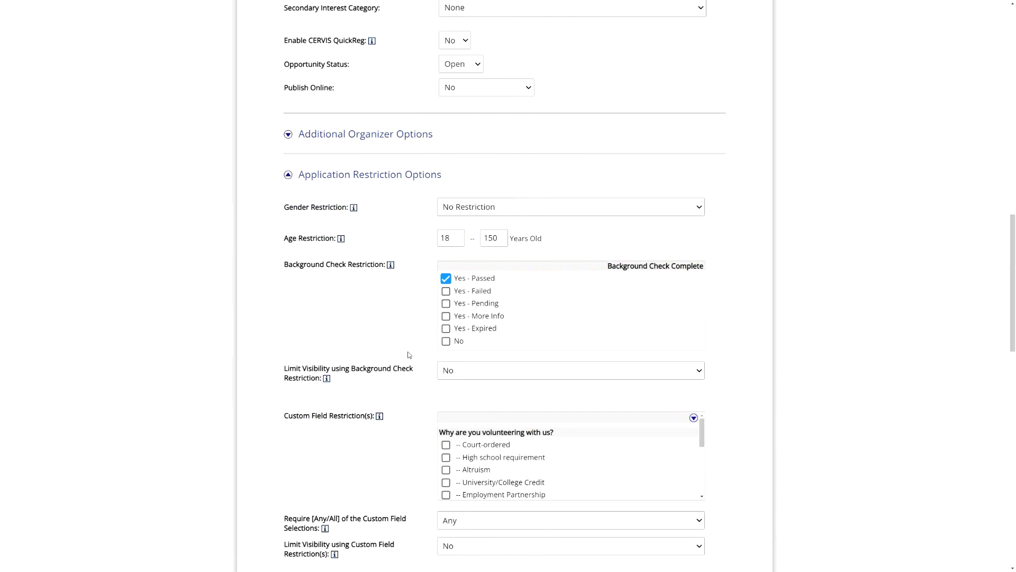
- Leave the opportunity form without creating the opportunity and open the review of open service project applications
scroll(401, 335, down, 10)
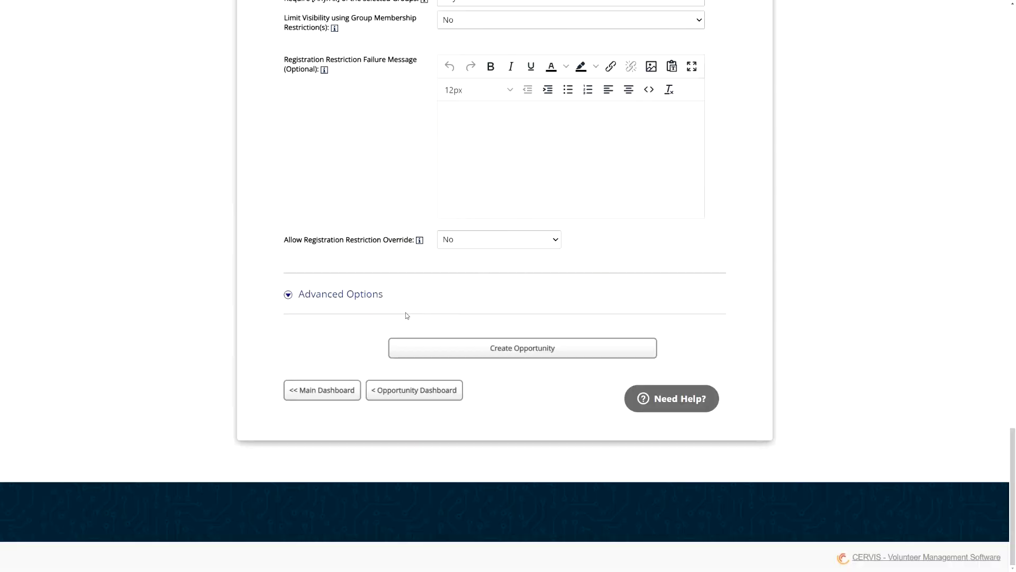
click(324, 398)
scroll(508, 360, up, 2)
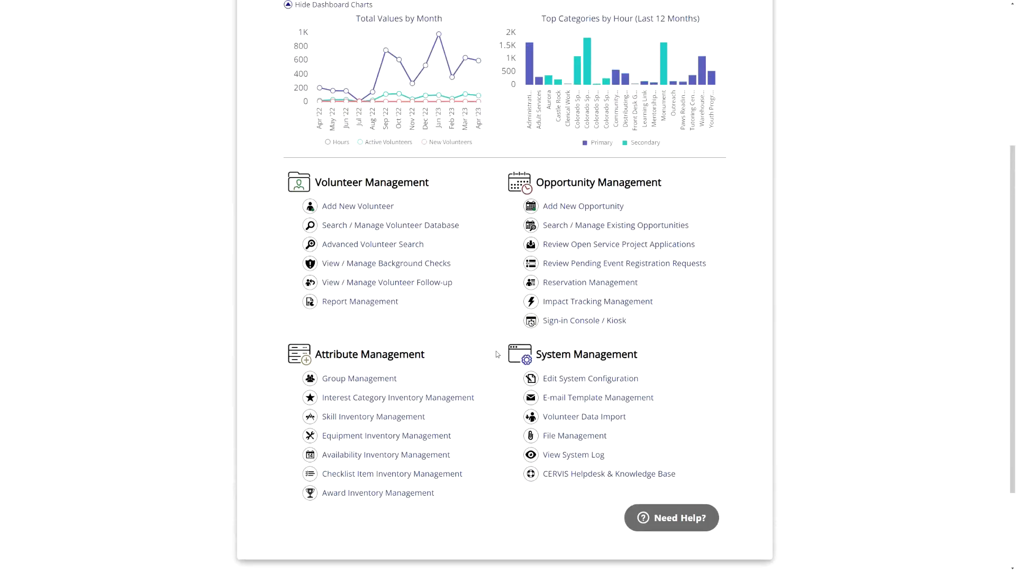
drag(552, 180, 645, 176)
click(645, 176)
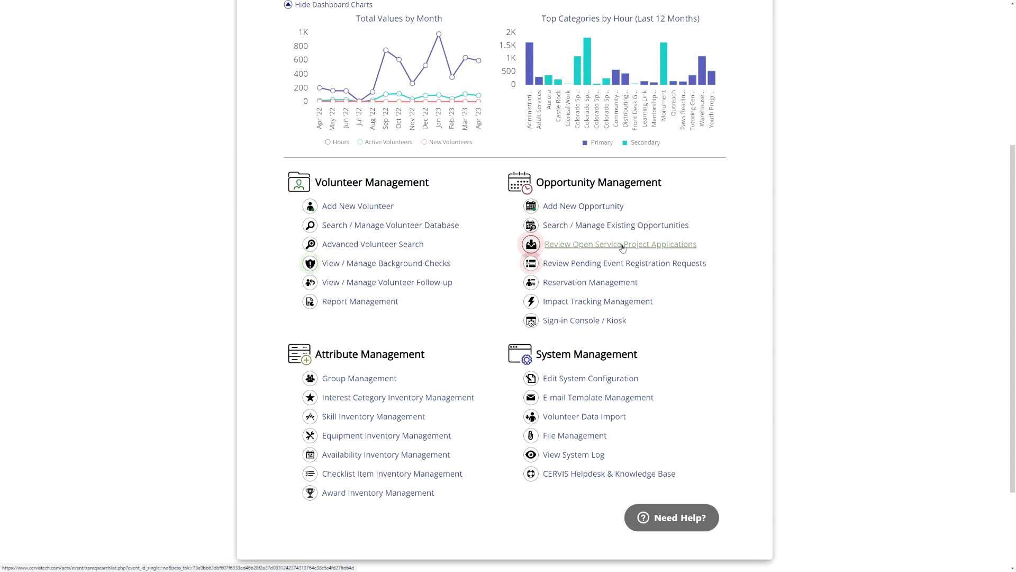
click(537, 249)
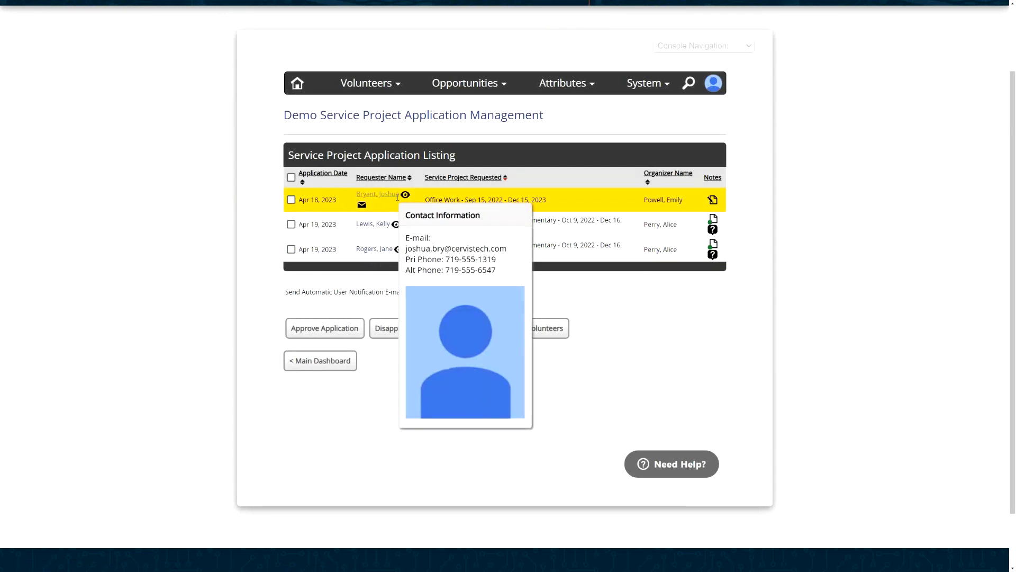
- View the custom registration question answers for the first Reading Mentors at Howberston Elementary application and close them
mouse_move(714, 200)
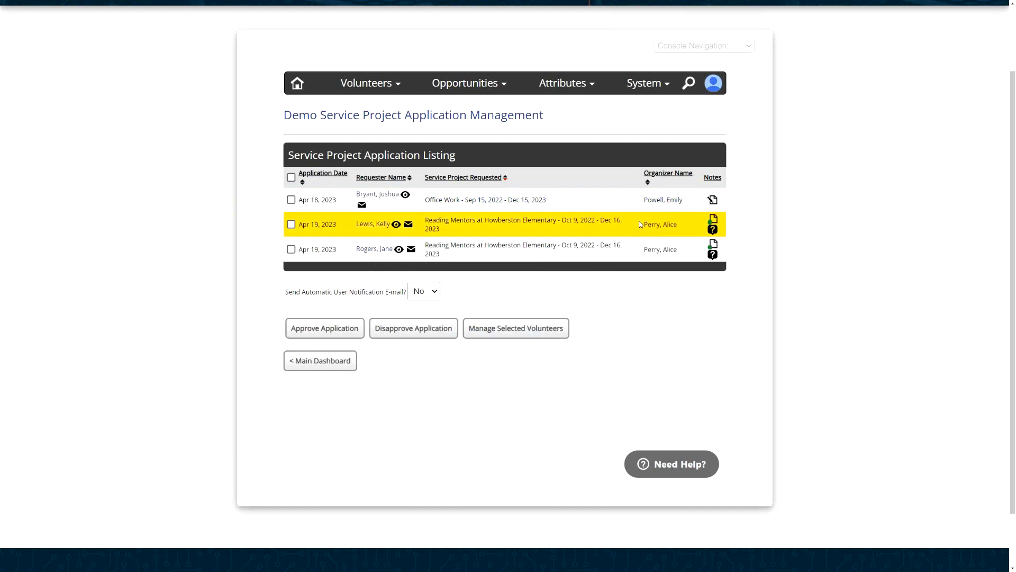
click(713, 233)
mouse_move(626, 173)
mouse_down()
mouse_move(634, 261)
mouse_move(638, 158)
mouse_up()
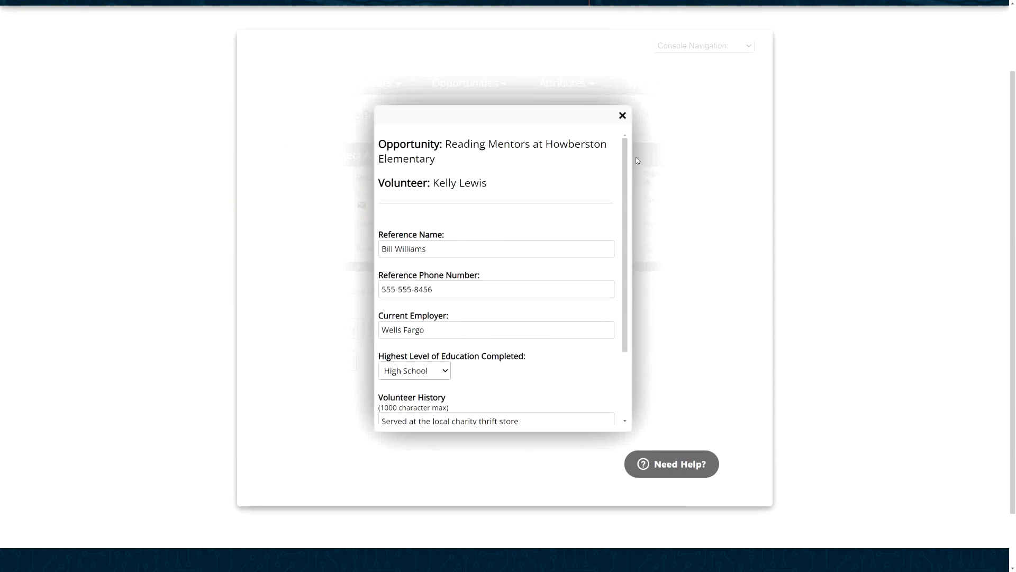
click(623, 115)
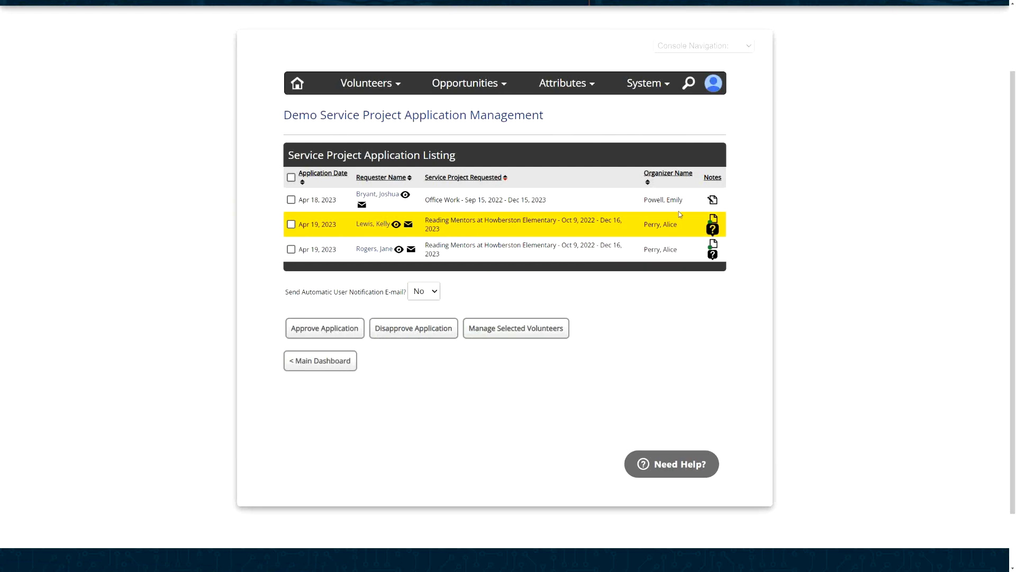
- Find the Reading Mentors at Howberston Elementary opportunity among existing opportunities and open its custom registration questions
click(469, 84)
click(456, 133)
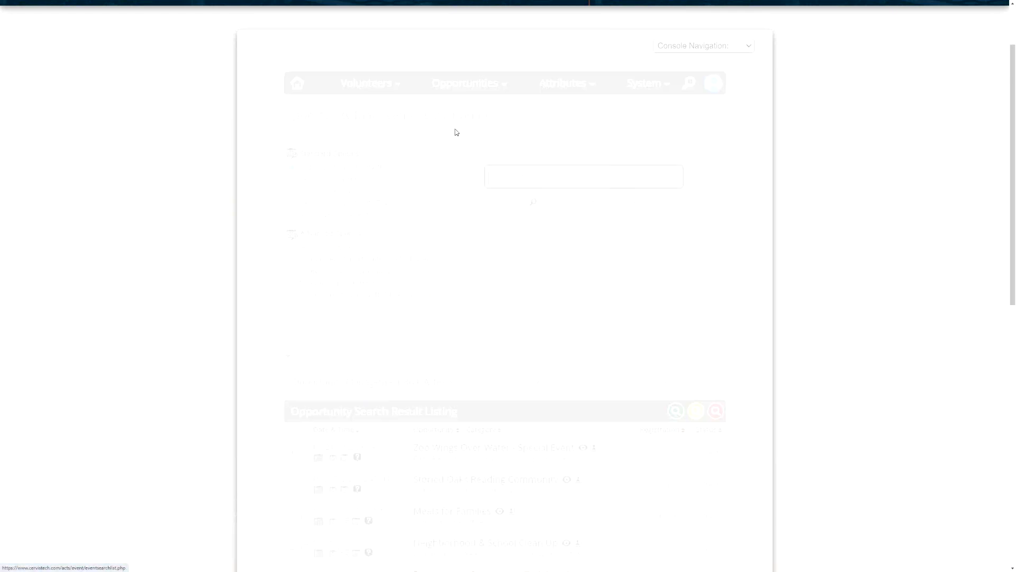
scroll(508, 228, down, 3)
scroll(513, 198, down, 2)
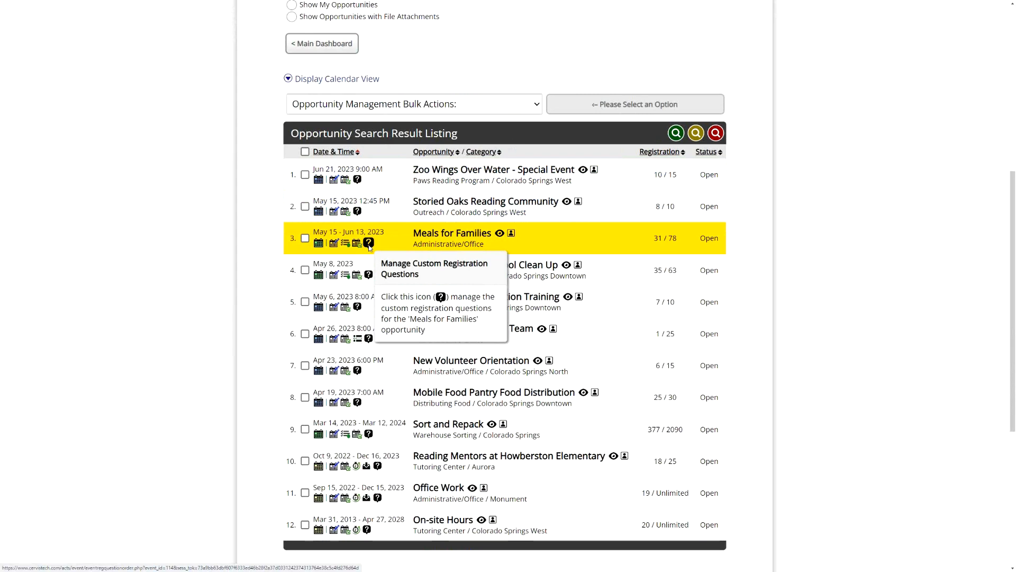
scroll(417, 233, down, 1)
scroll(416, 234, down, 3)
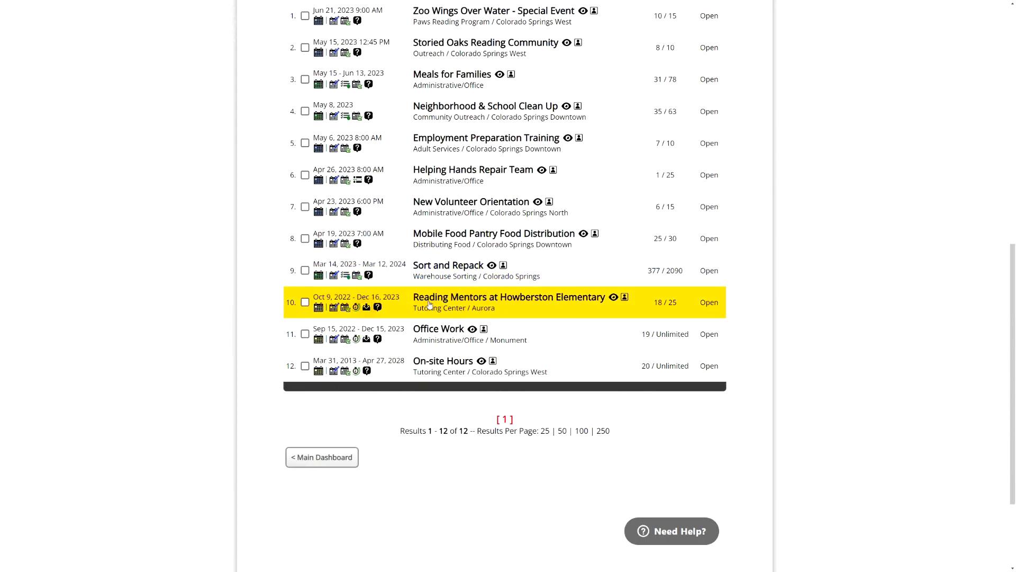
click(378, 308)
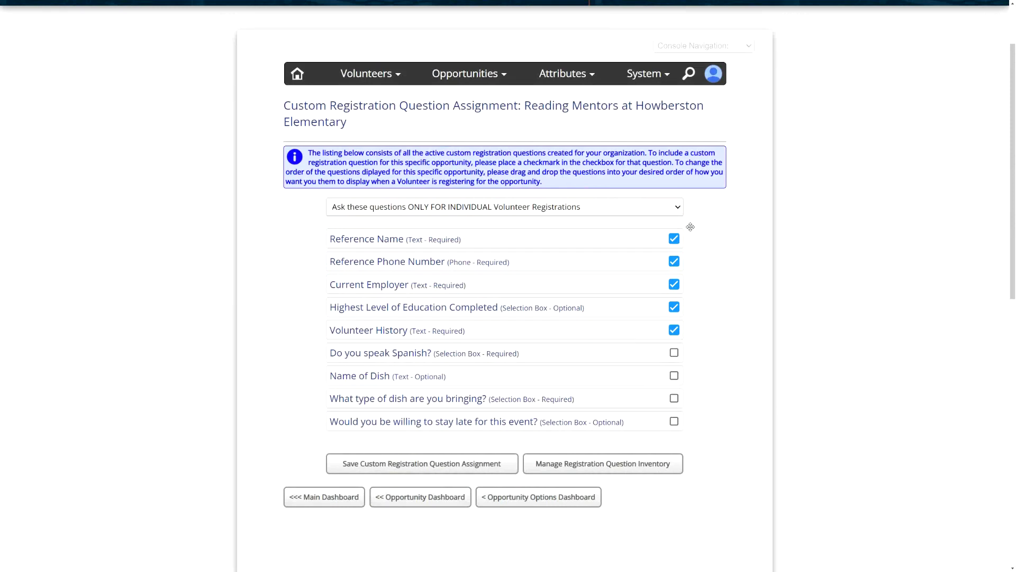
- Include the "Do you speak Spanish?" question, move it to the top of the order and save the question assignment
drag(440, 310, 520, 315)
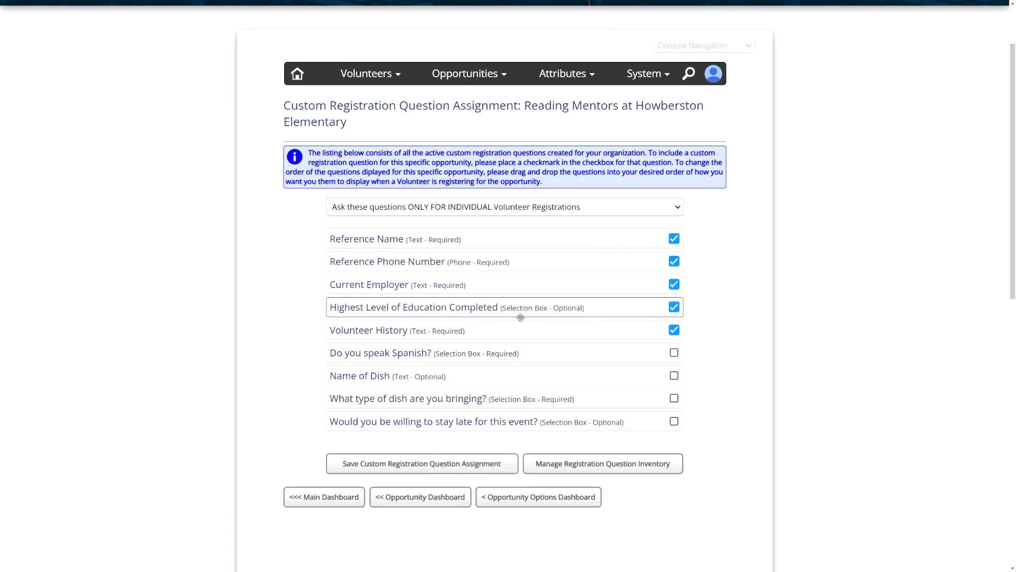
click(674, 353)
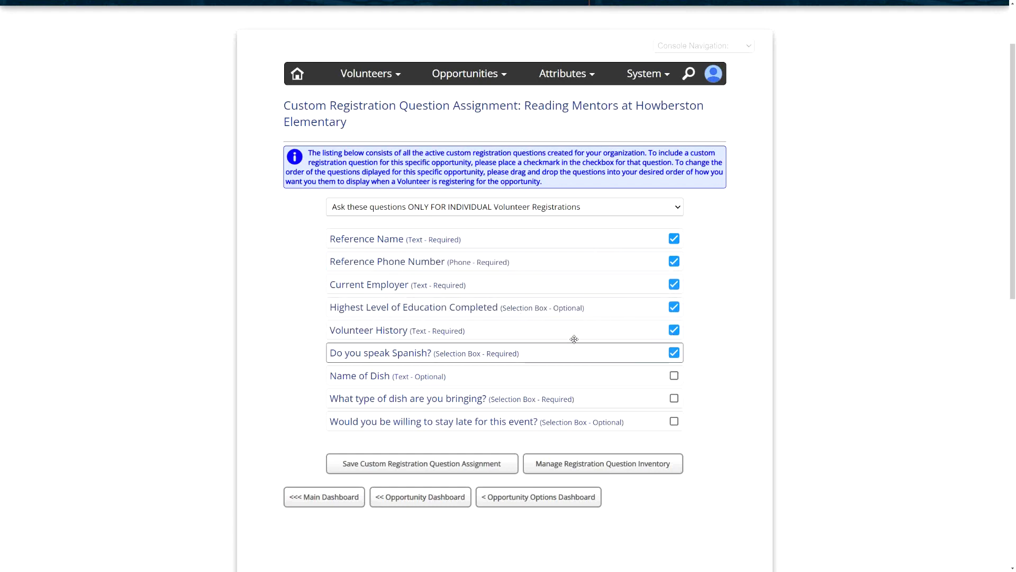
drag(574, 344, 549, 224)
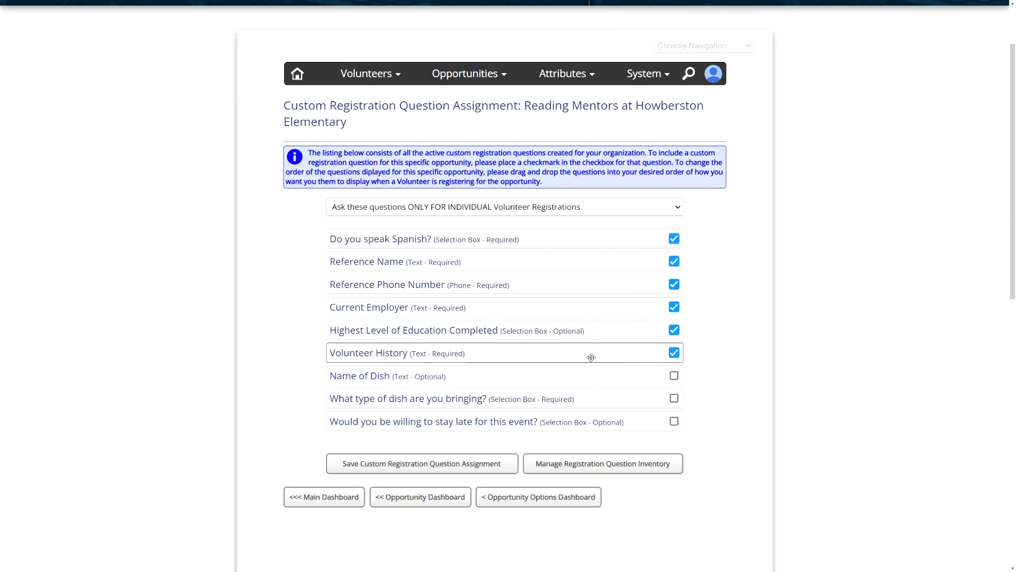
click(461, 462)
- Return to the open service project applications and review the first Reading Mentors applicant's updated custom question form
click(324, 531)
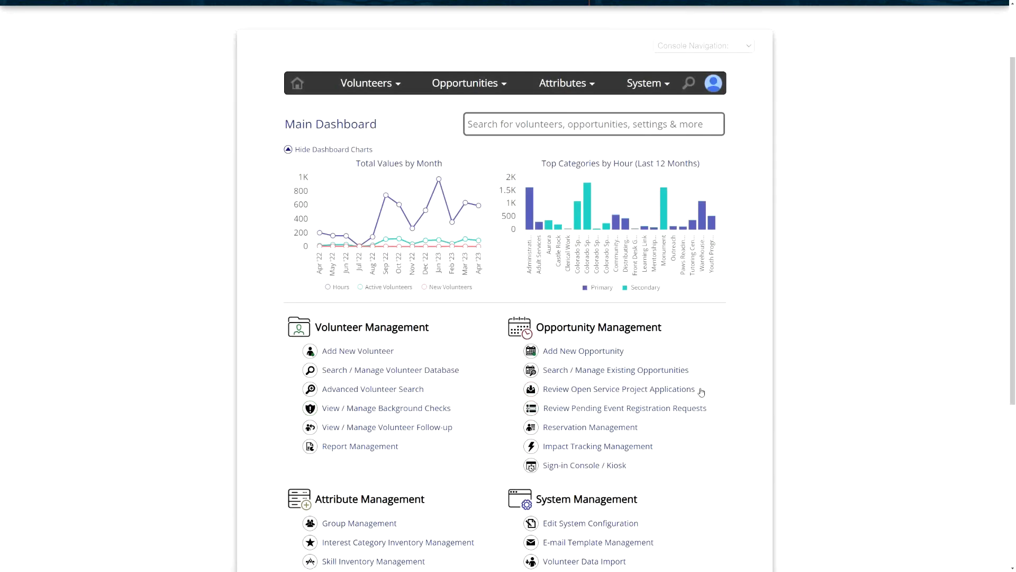
click(608, 391)
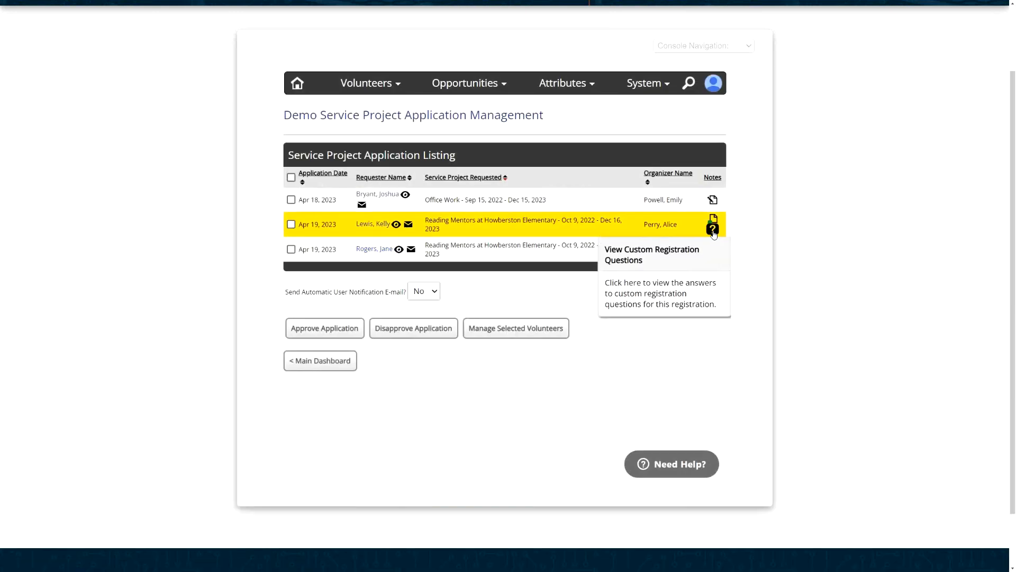
click(713, 229)
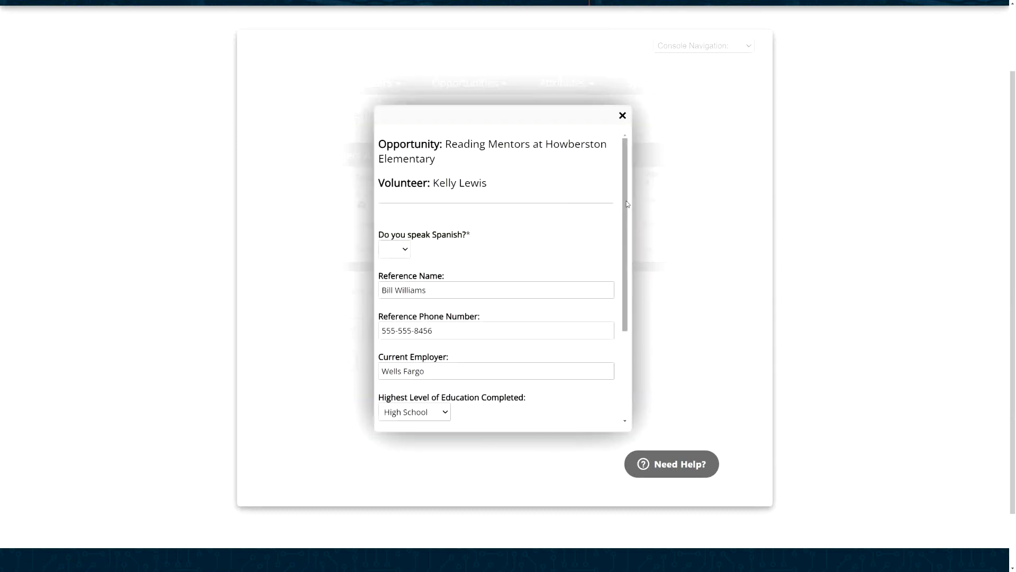
scroll(627, 224, down, 1)
drag(627, 224, 630, 276)
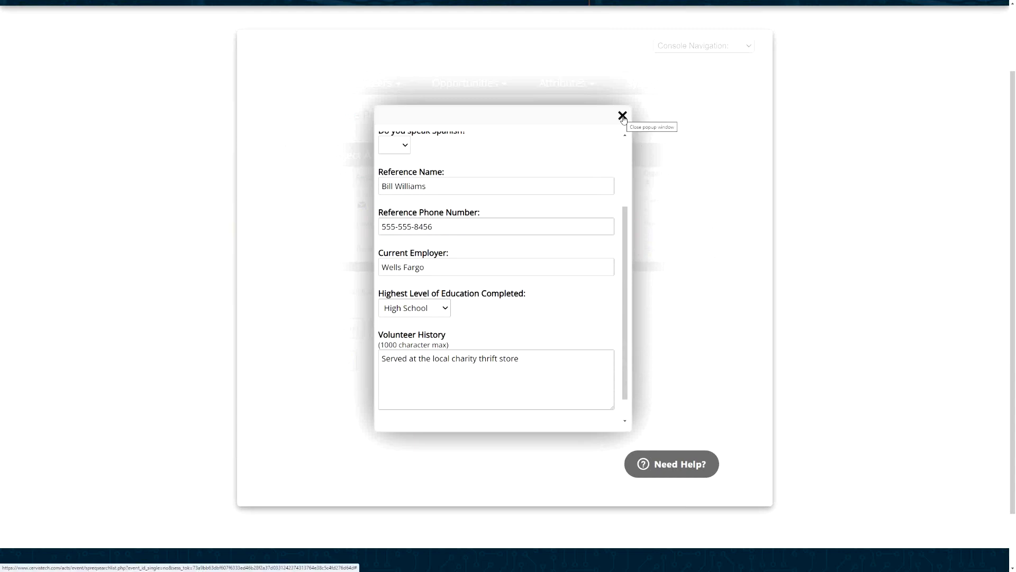
click(622, 116)
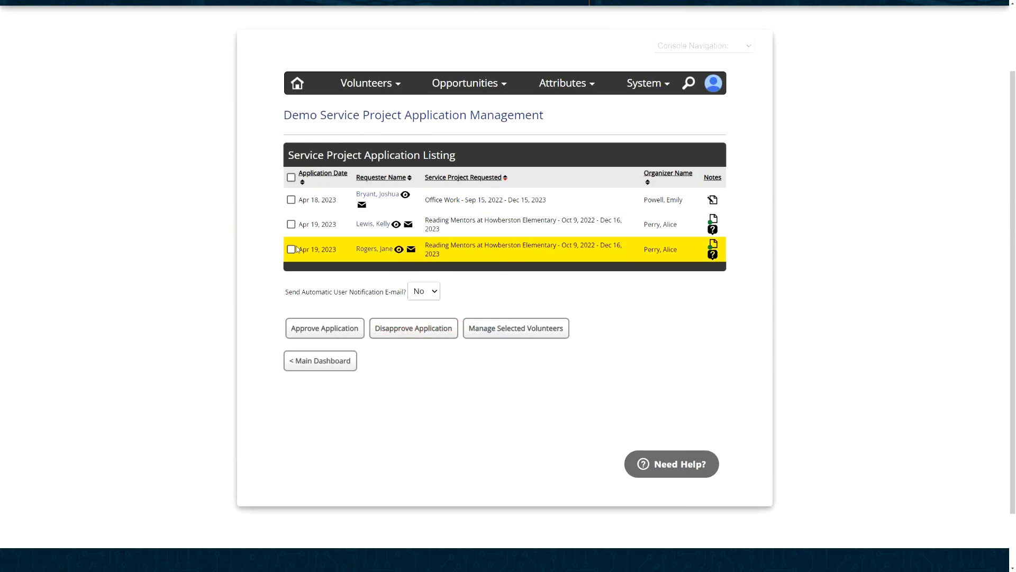
- Select the first Reading Mentors application and try the Yes and No settings for Send Automatic User Notification E-mail
click(292, 225)
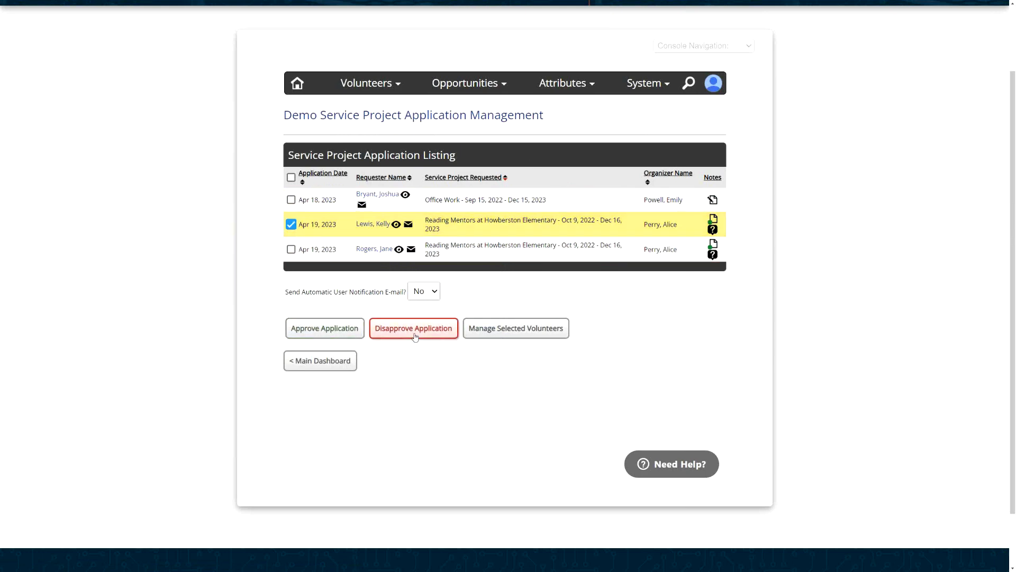
click(423, 296)
click(427, 312)
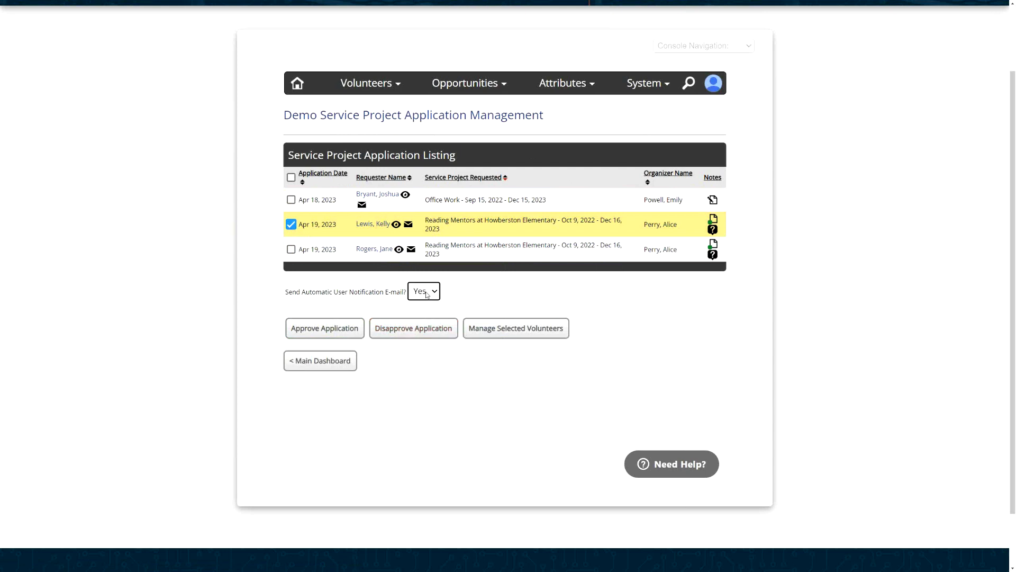
click(426, 295)
click(427, 306)
click(427, 295)
click(426, 312)
- Open the service project applications for Reading Mentors at Howberston Elementary from the existing opportunities listing
click(318, 368)
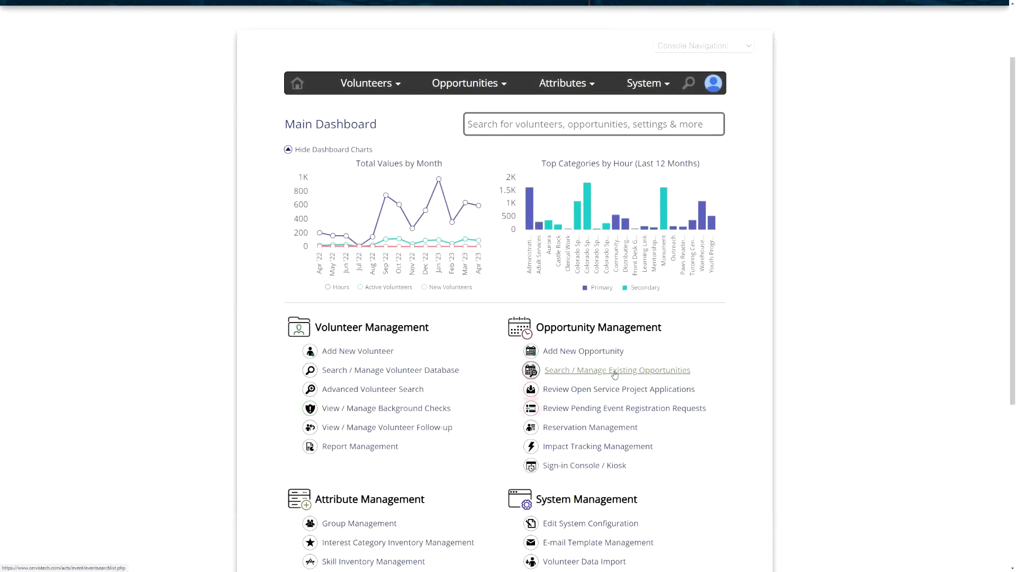
click(615, 370)
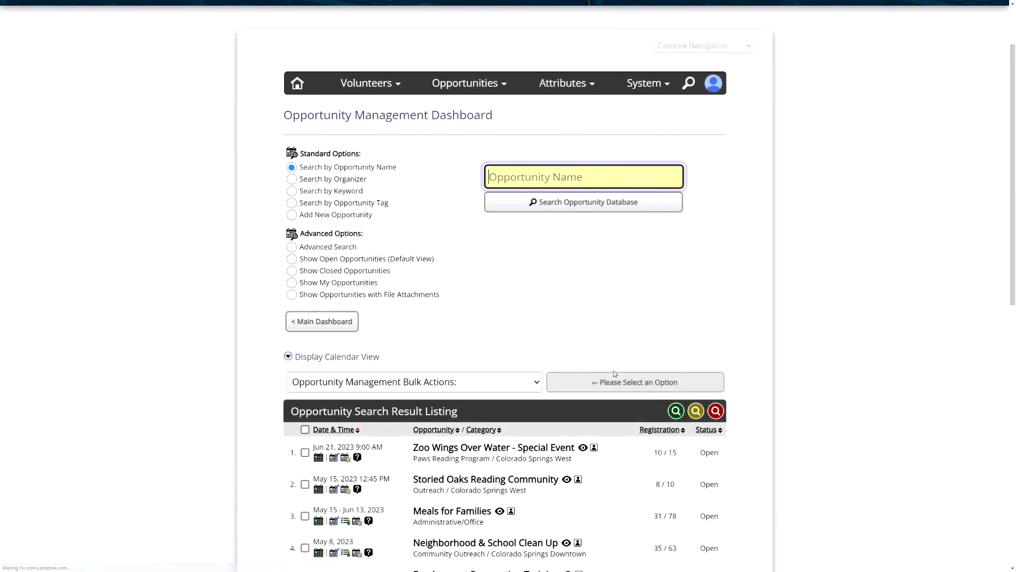
scroll(556, 282, down, 7)
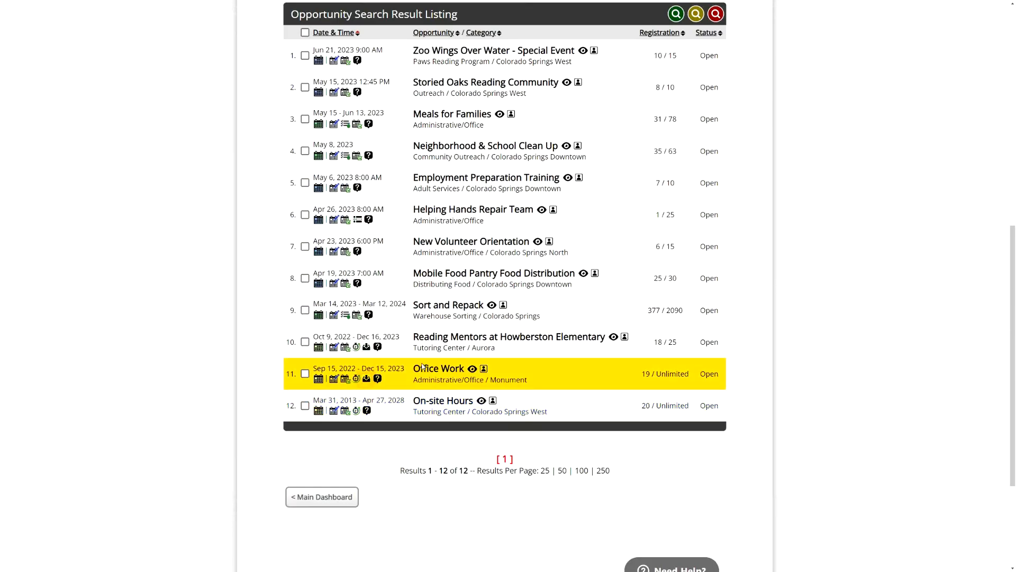
click(367, 349)
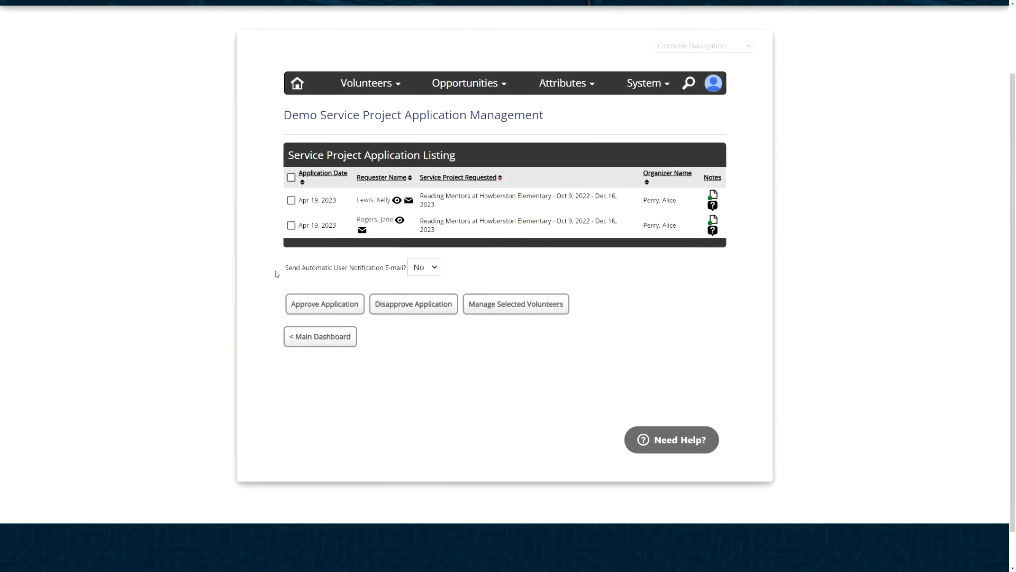
- Approve the second Reading Mentors at Howberston Elementary application with automatic user notification e-mail left at No
click(291, 226)
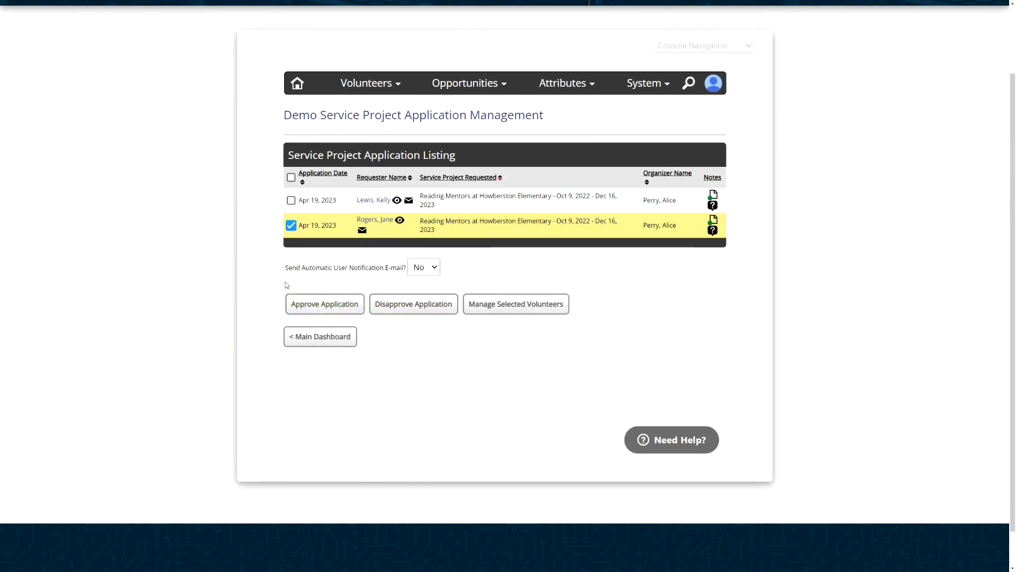
click(318, 308)
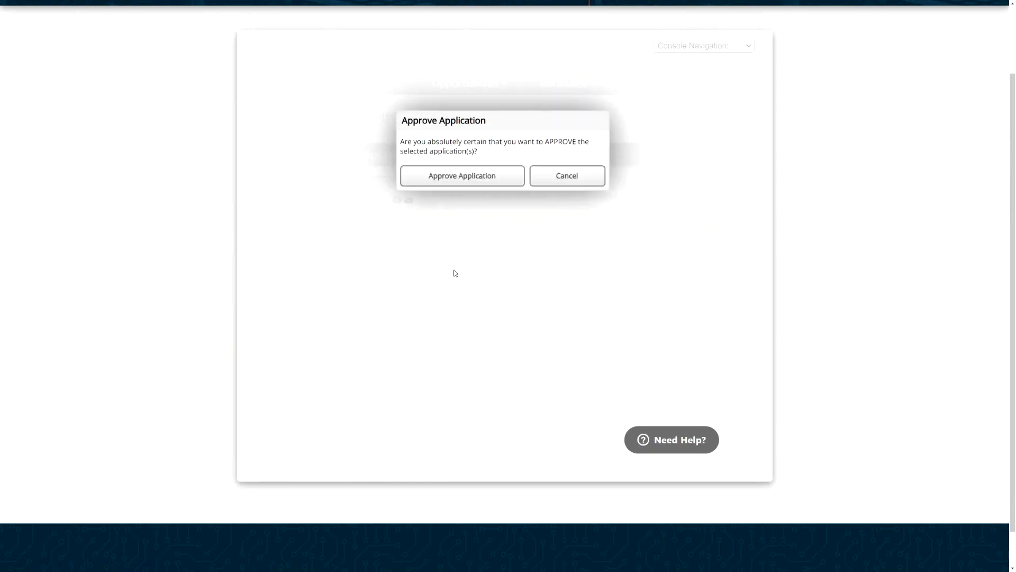
key(Return)
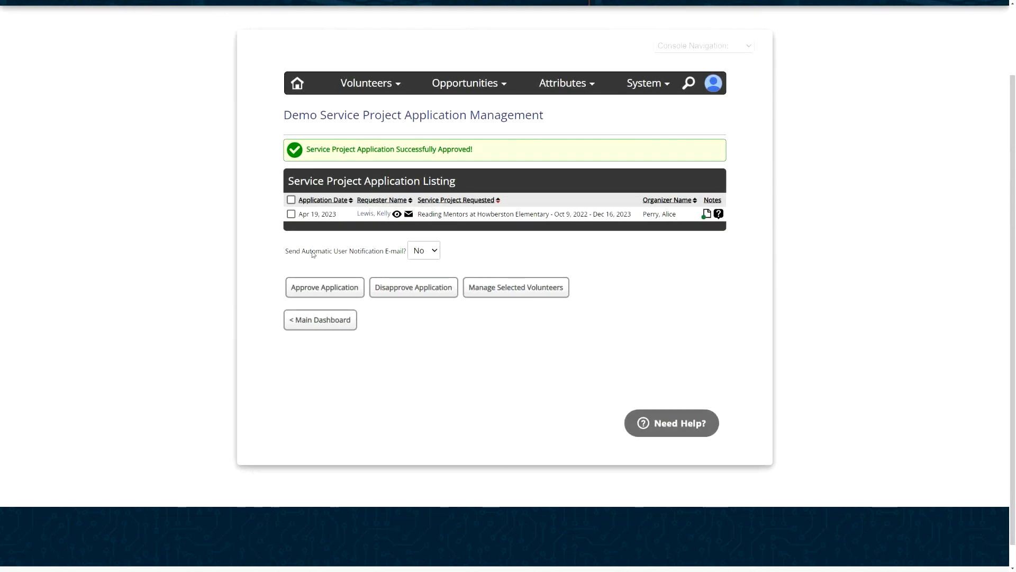
- Return to the existing opportunities listing and open Reading Mentors at Howberston Elementary for editing
click(324, 320)
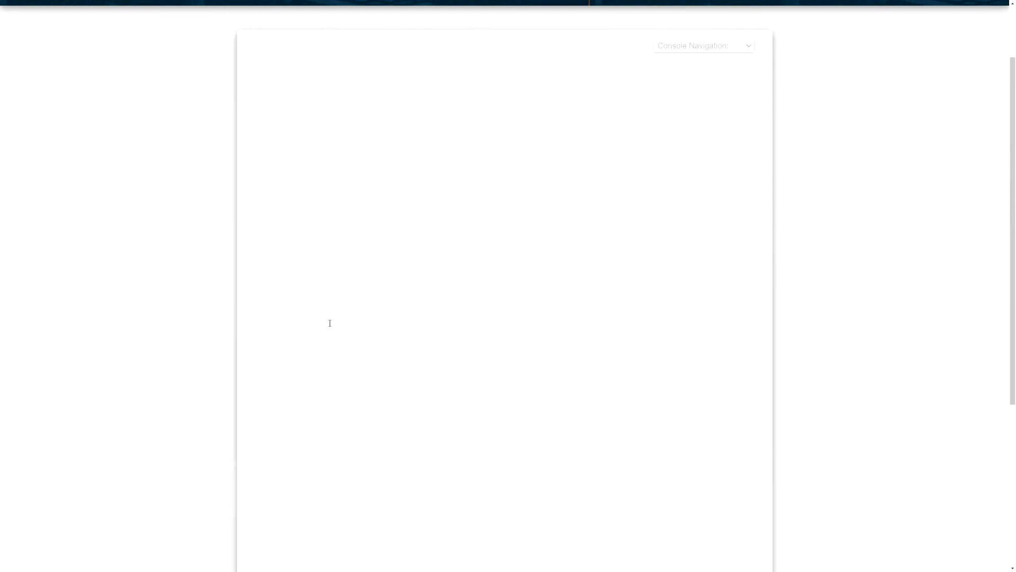
click(593, 370)
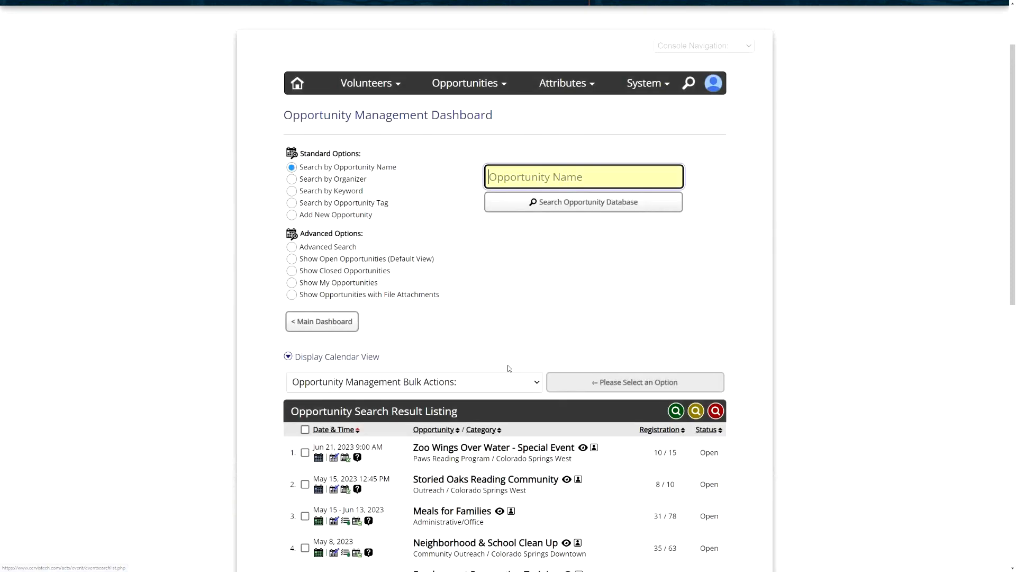
scroll(462, 229, down, 10)
scroll(476, 201, up, 1)
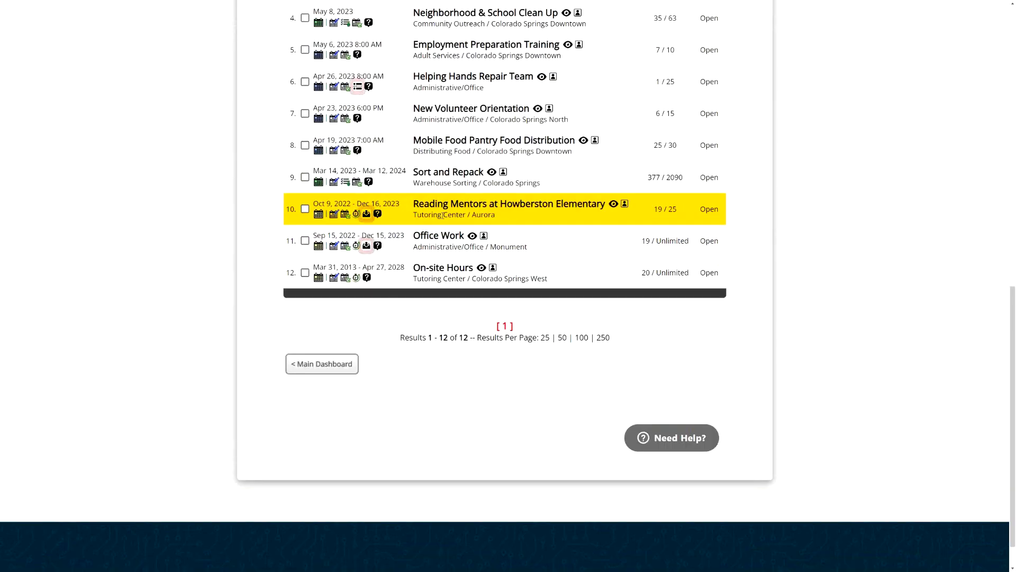
click(332, 216)
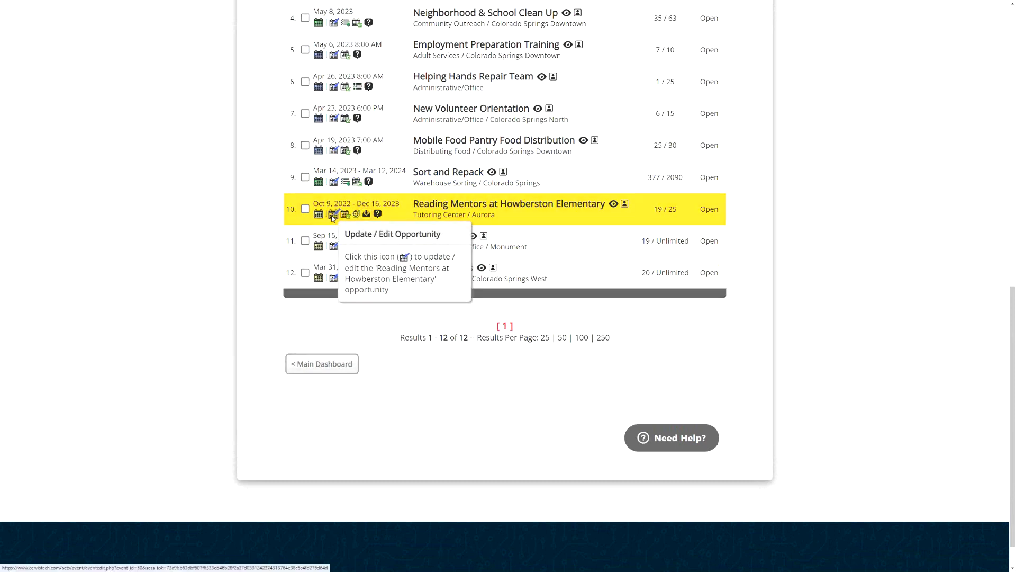
- Review the available Log Service Project Hours options for Reading Mentors at Howberston Elementary, leaving Both selected
scroll(411, 175, up, 5)
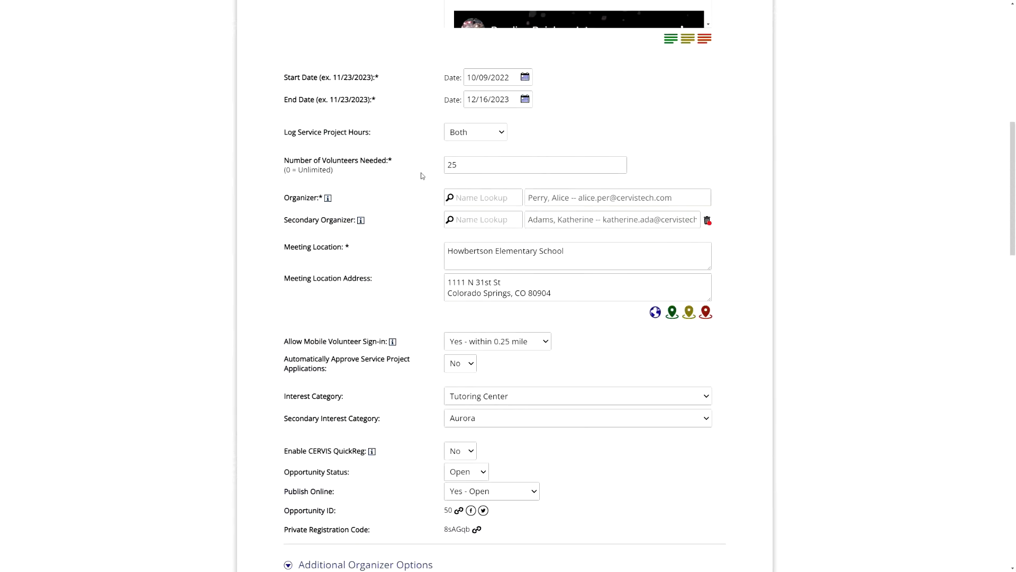
drag(284, 251, 375, 251)
click(407, 254)
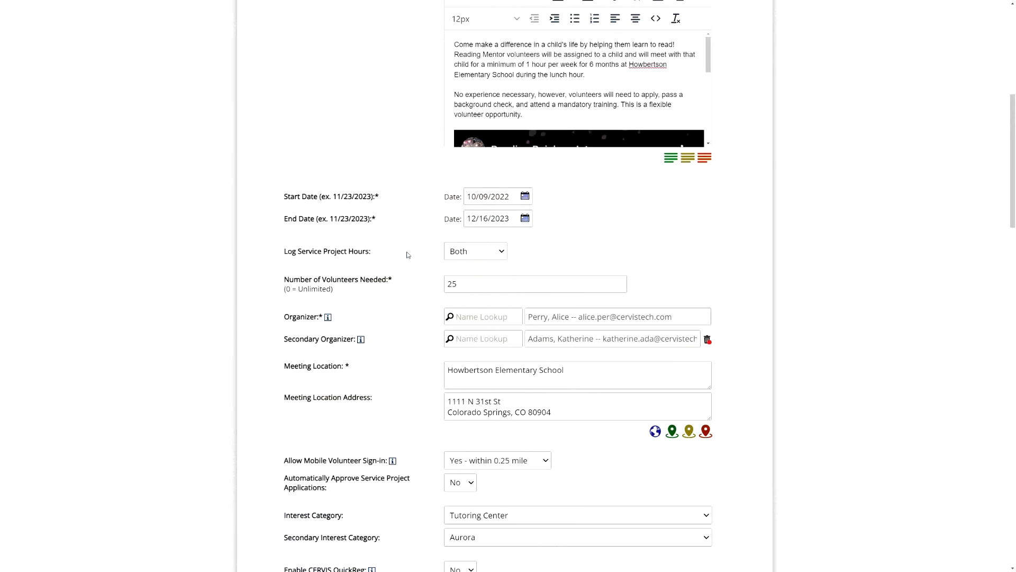
click(475, 254)
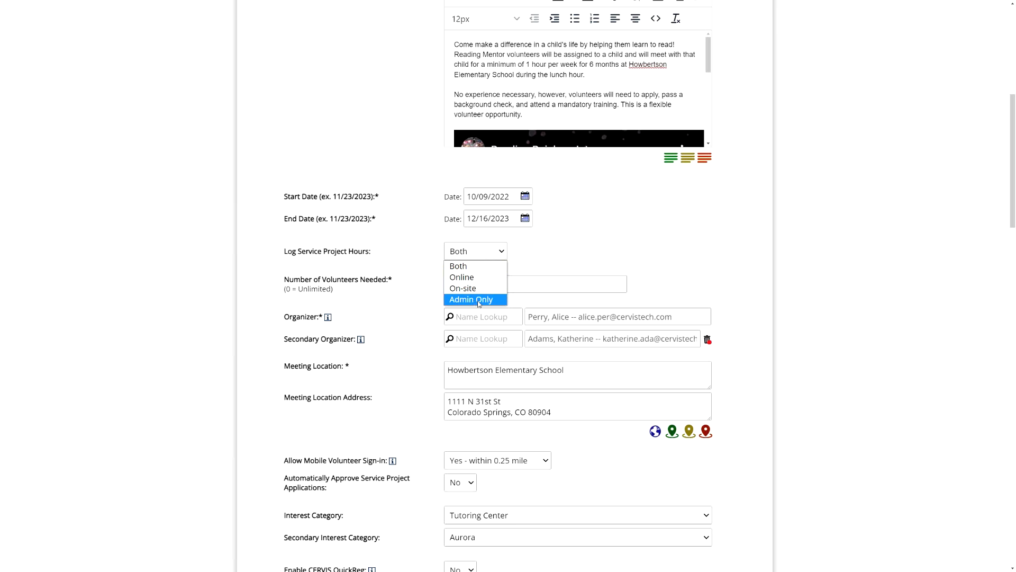
click(543, 259)
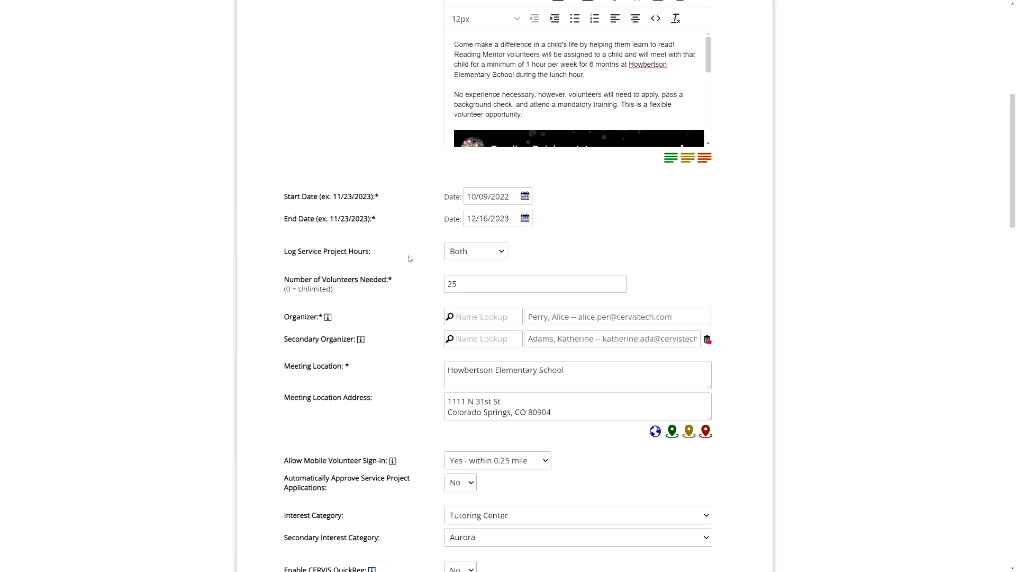
- Go to the Opportunity Options Dashboard without updating the opportunity and open its volunteer/group service project hours
scroll(422, 272, down, 10)
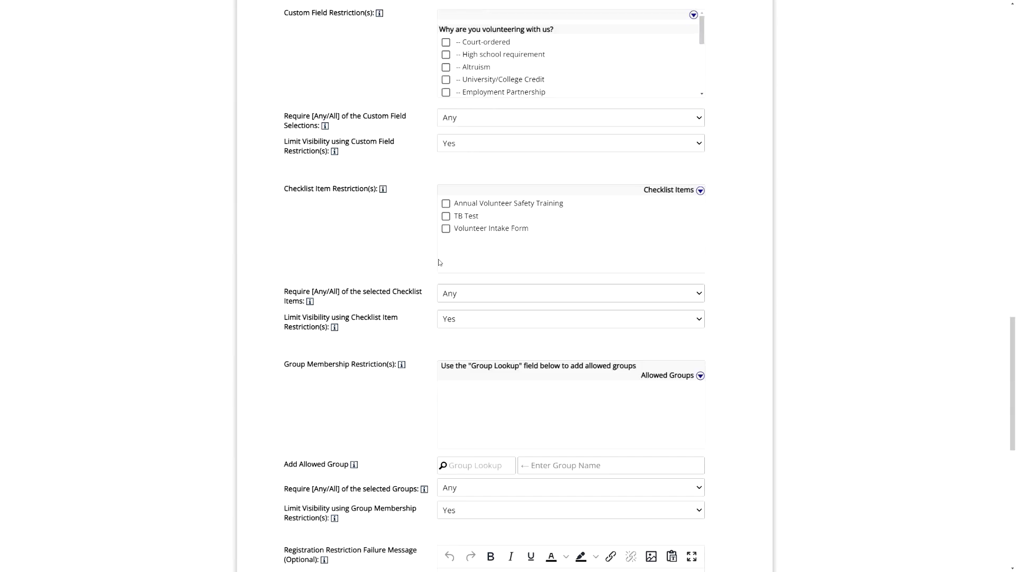
scroll(416, 366, down, 9)
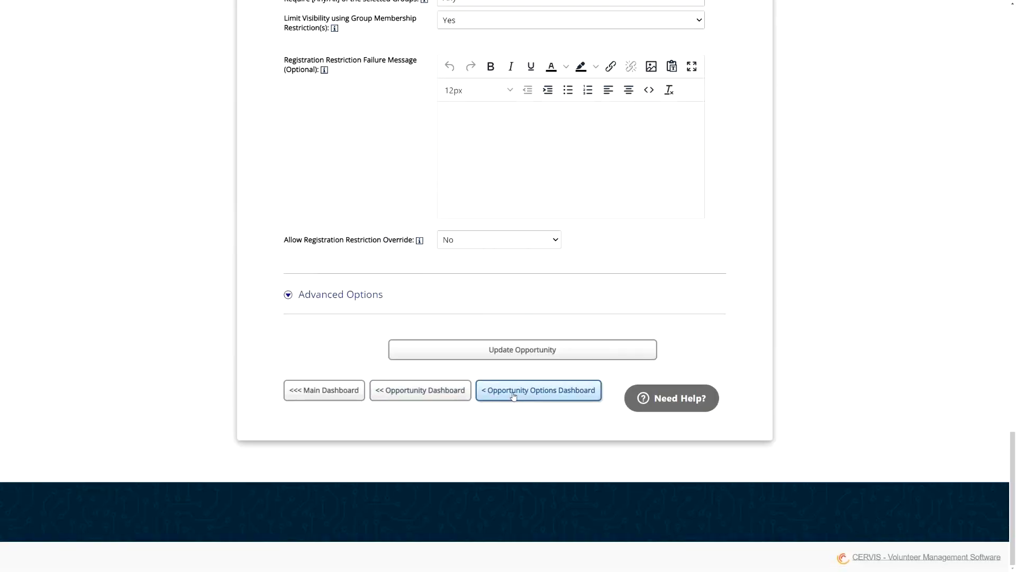
click(513, 396)
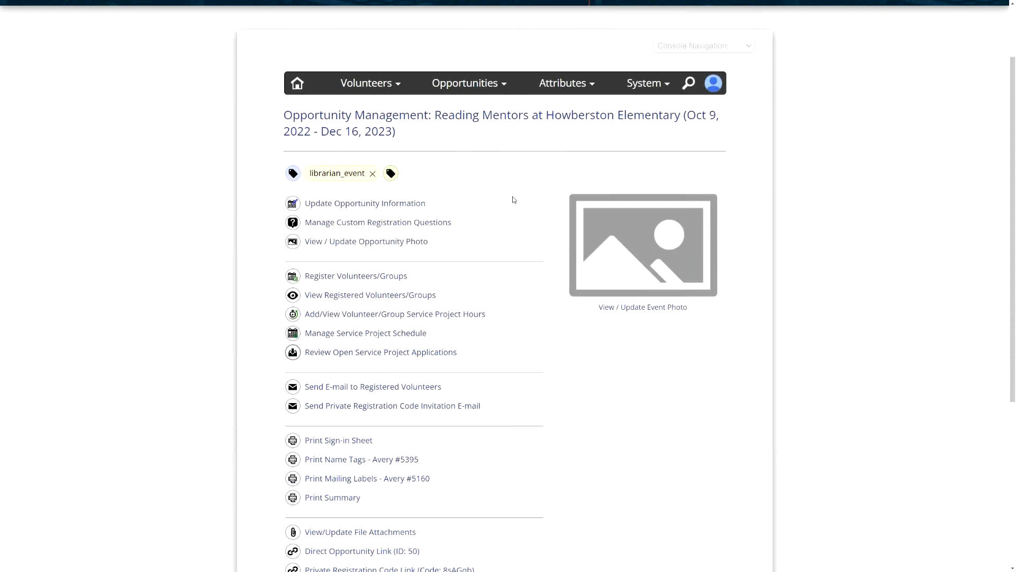
scroll(511, 199, down, 3)
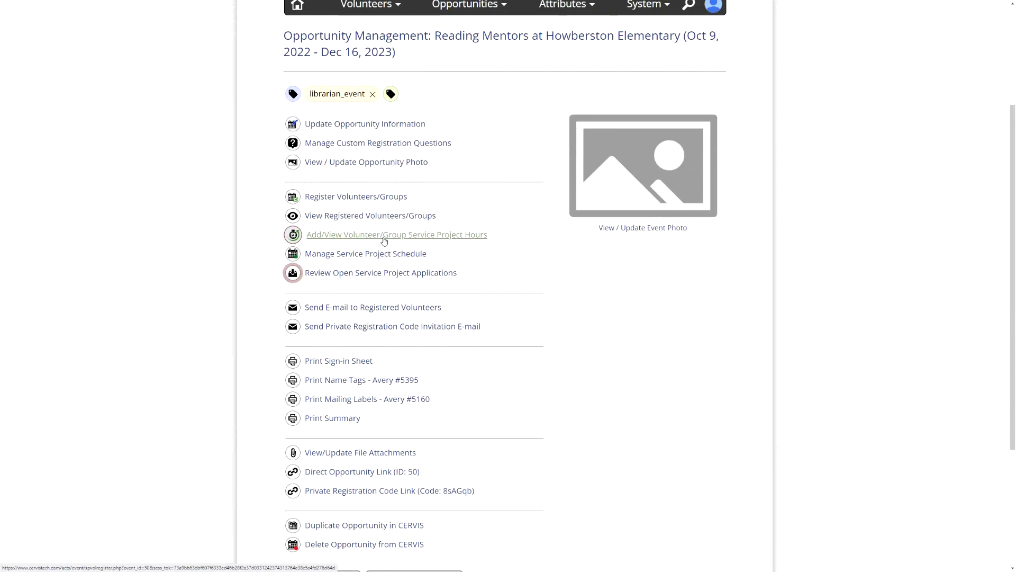
click(355, 236)
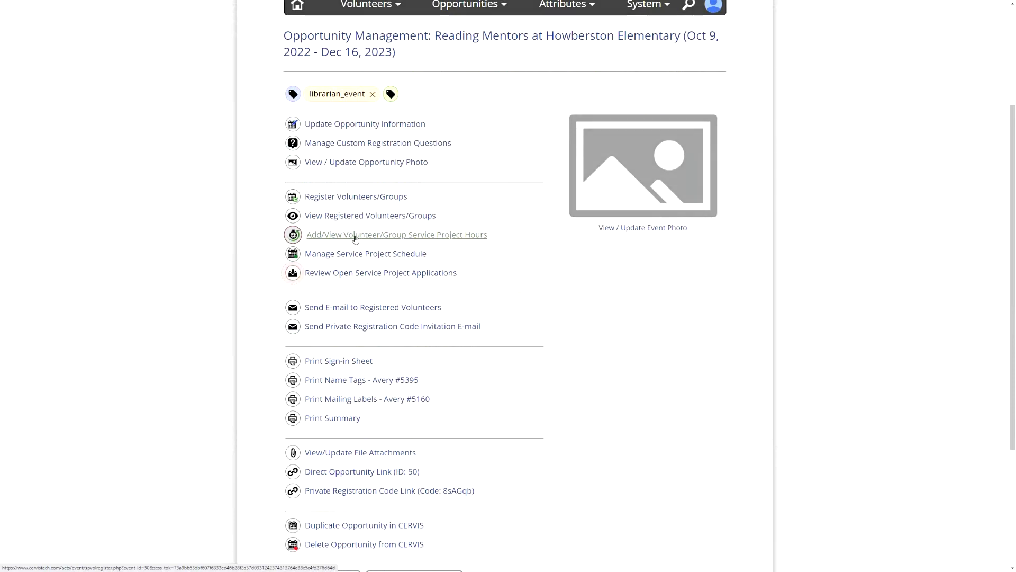
scroll(450, 198, up, 2)
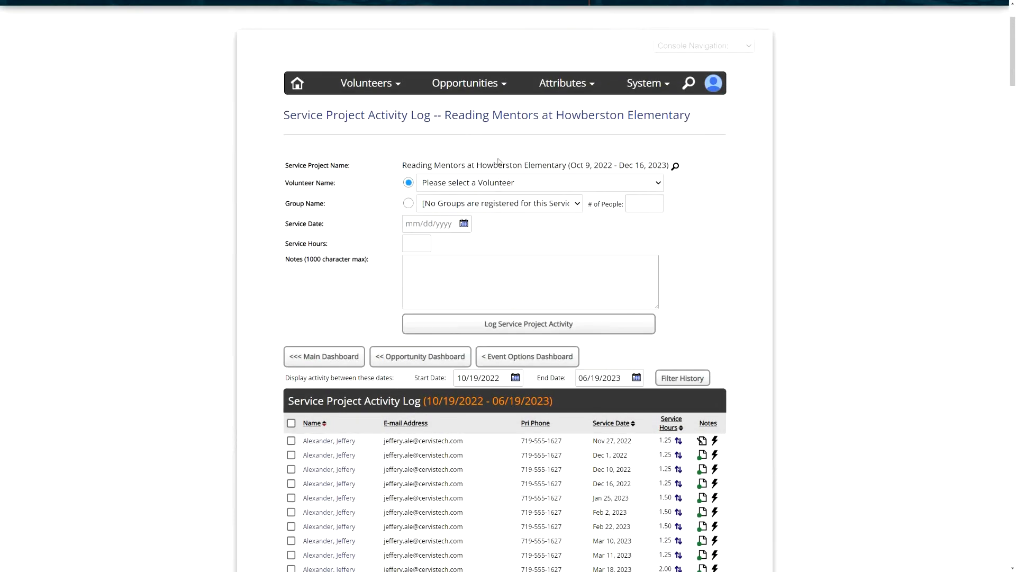
- Log 2.25 service hours dated 04/17/2023 for the sixth volunteer in the list, leaving the notes empty
click(475, 183)
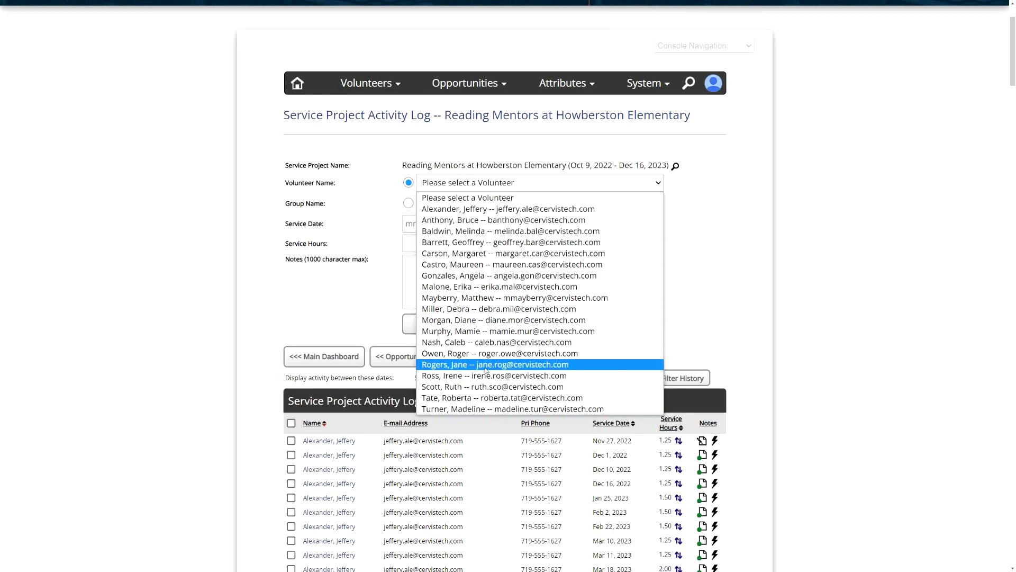
click(488, 264)
click(421, 224)
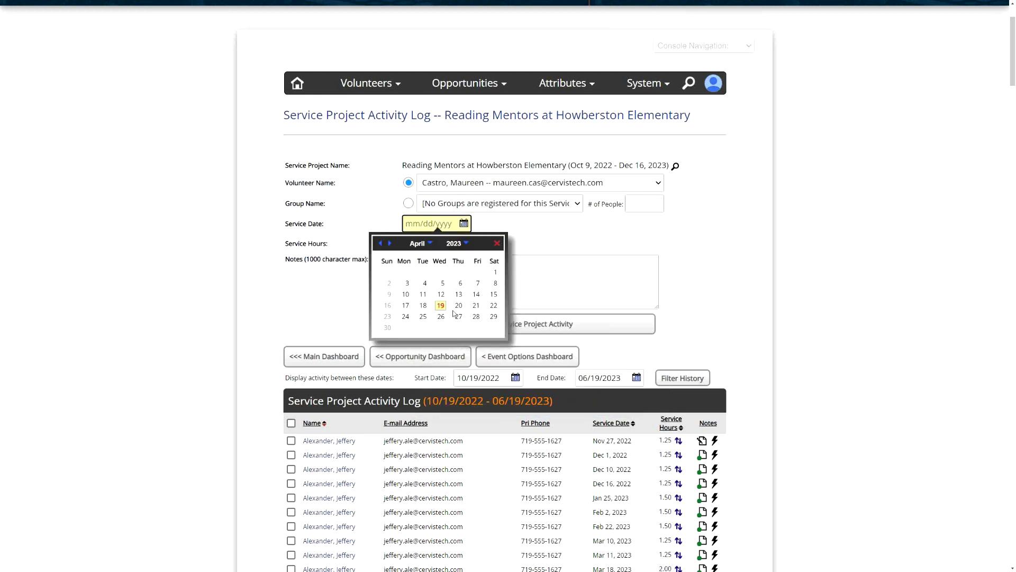
click(405, 306)
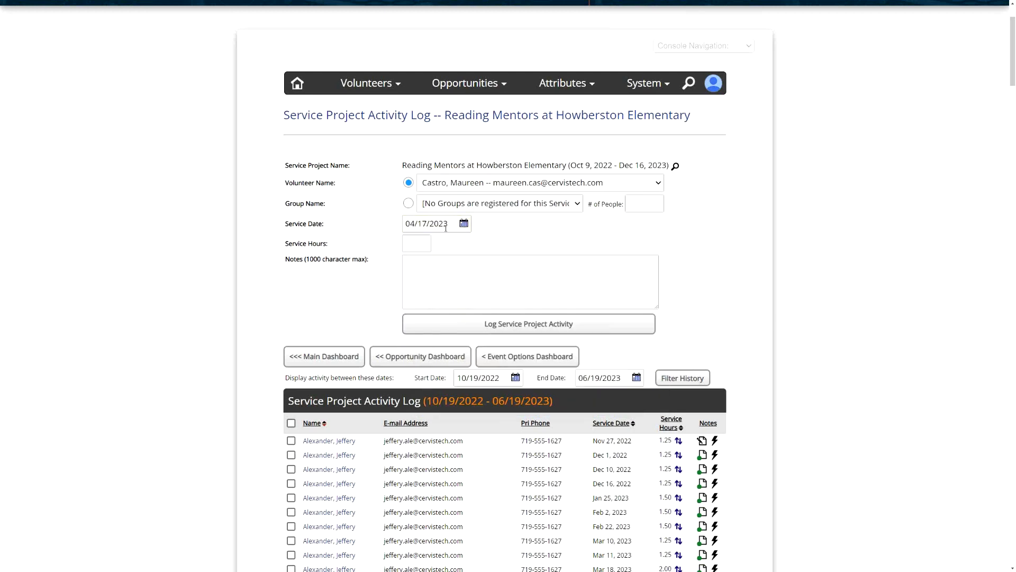
click(422, 241)
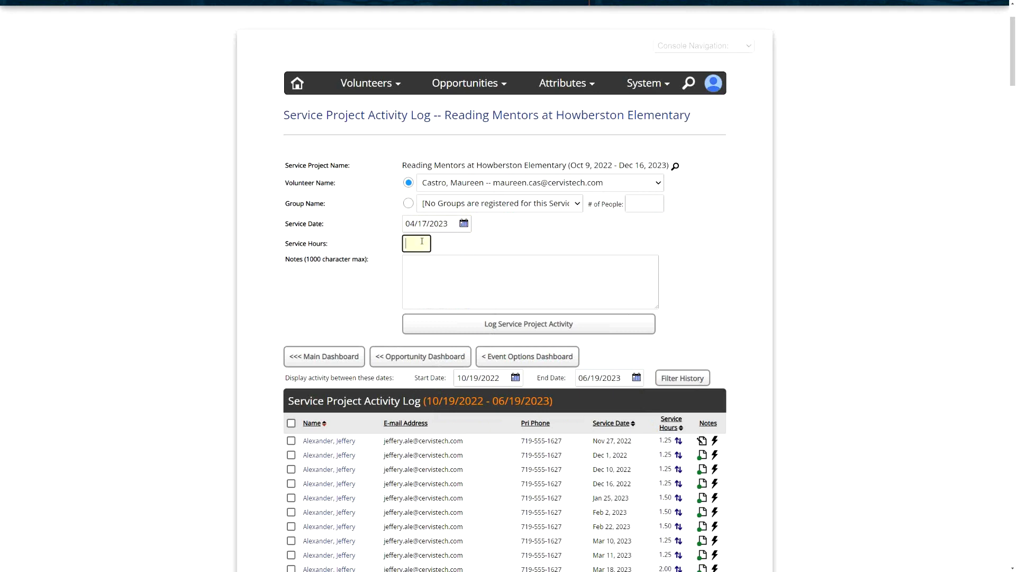
text(2.25)
double_click(420, 243)
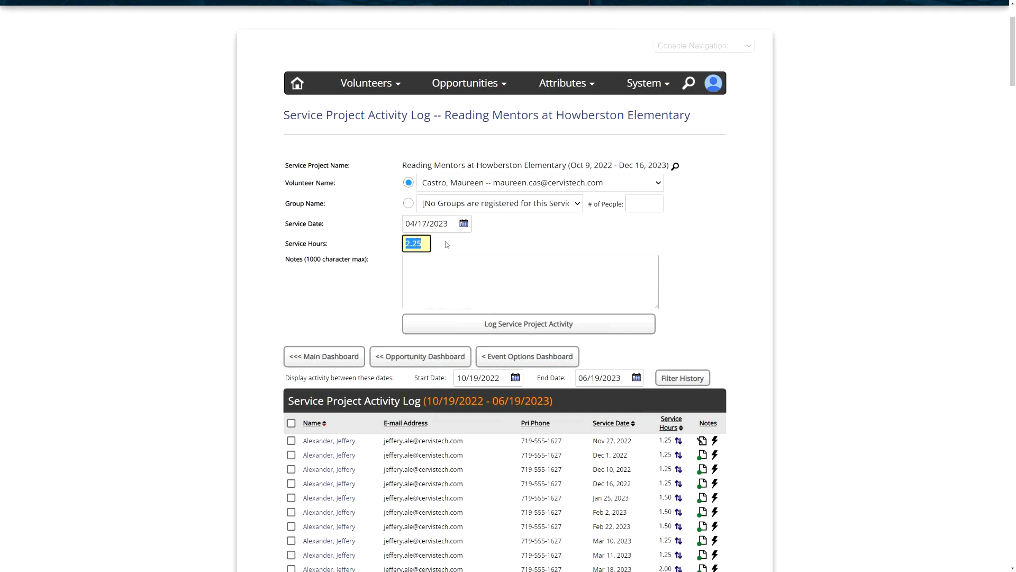
click(432, 284)
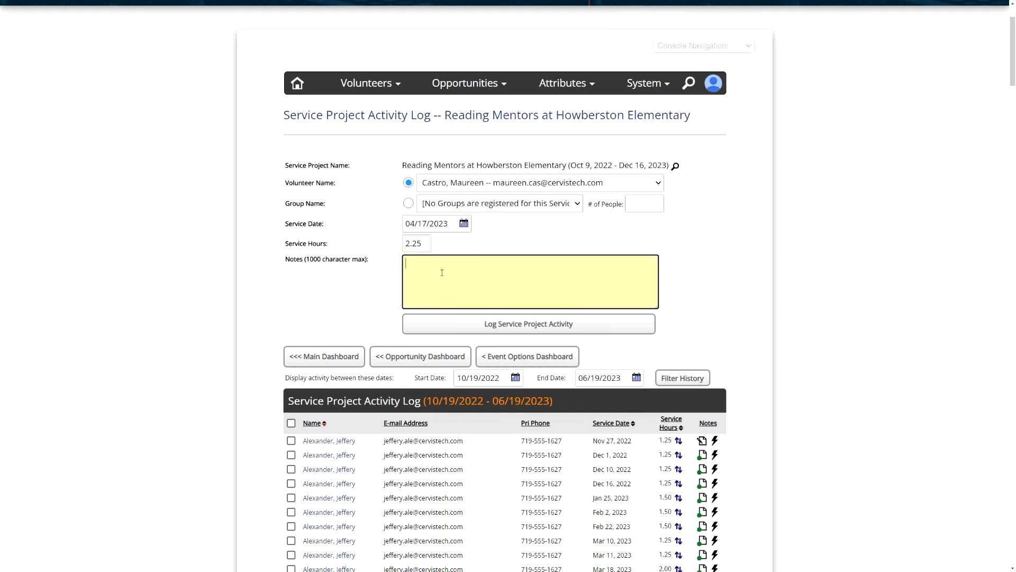
click(526, 323)
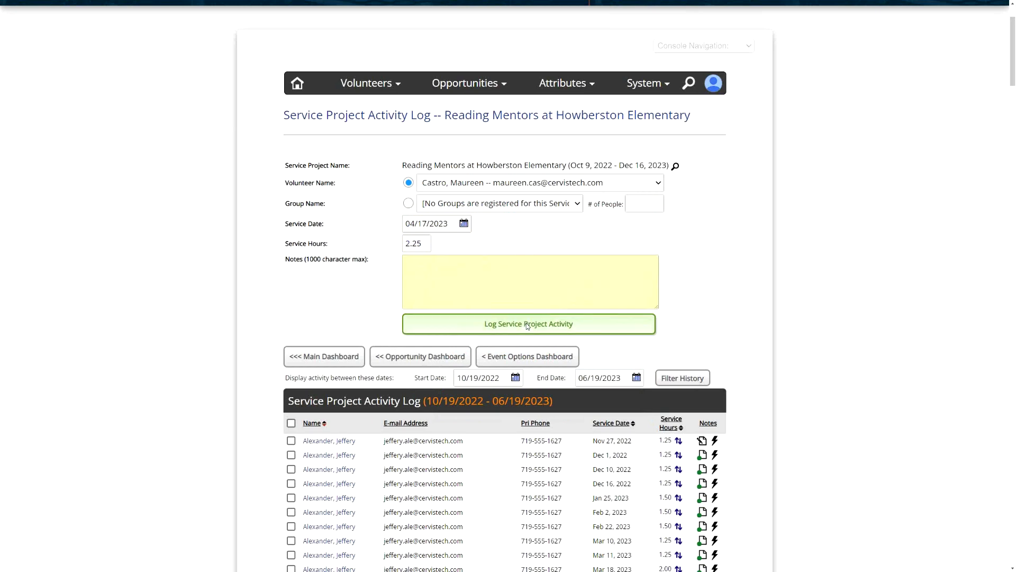
- Adjust the actual hours of the first listed volunteer's Mar 18, 2023 activity log entry to 2.5
scroll(485, 295, down, 4)
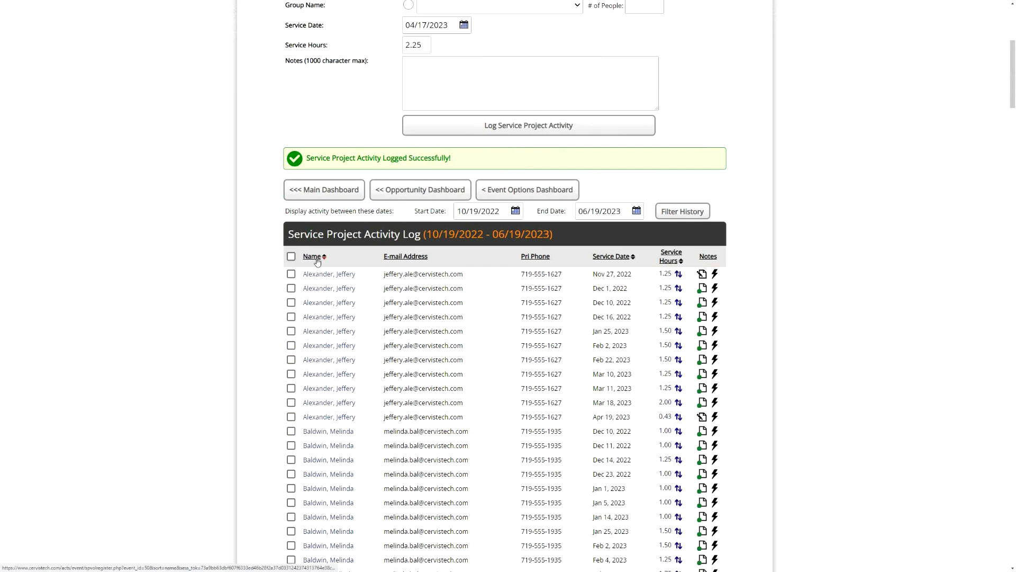
scroll(373, 273, down, 2)
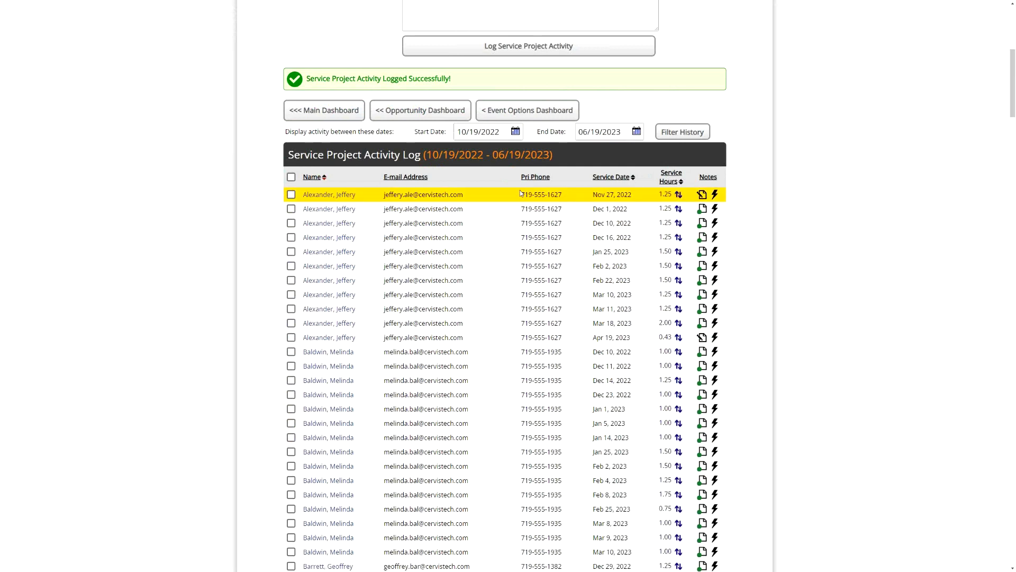
scroll(678, 275, down, 2)
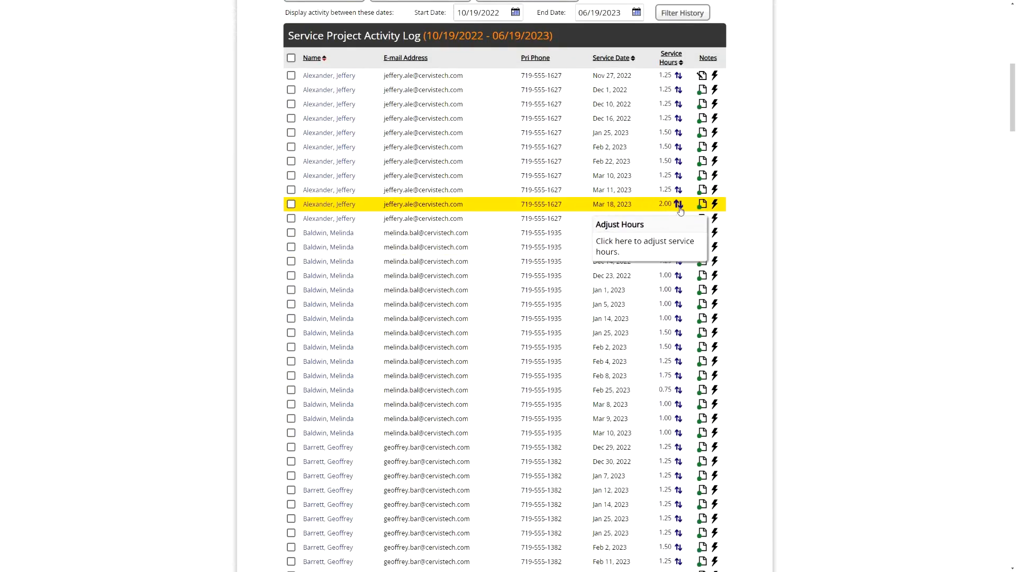
click(679, 205)
click(463, 249)
drag(464, 249, 451, 248)
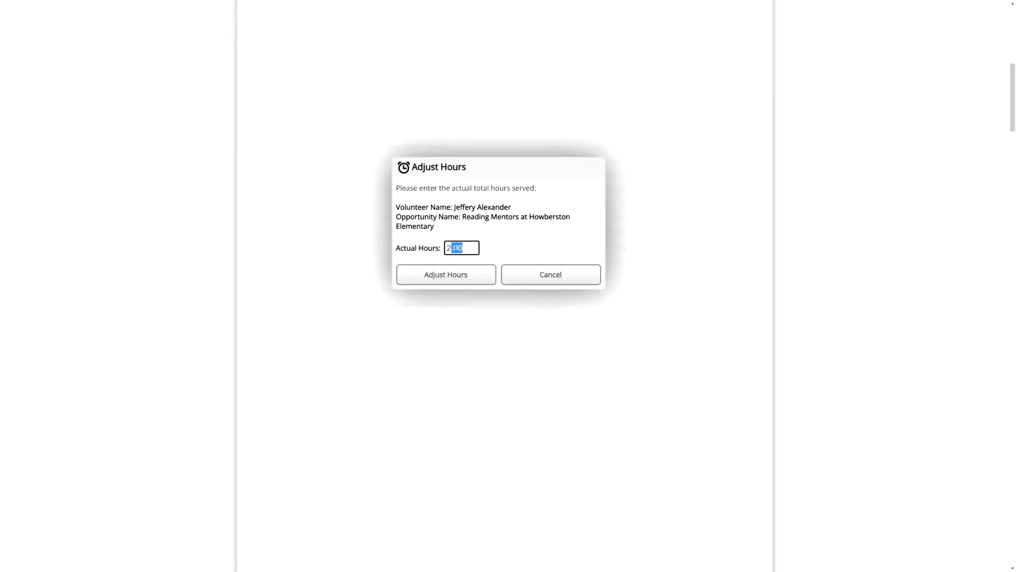
text(.5)
click(460, 284)
- Return to the Main Dashboard and switch to viewing the system at the Volunteer access level
scroll(508, 178, up, 2)
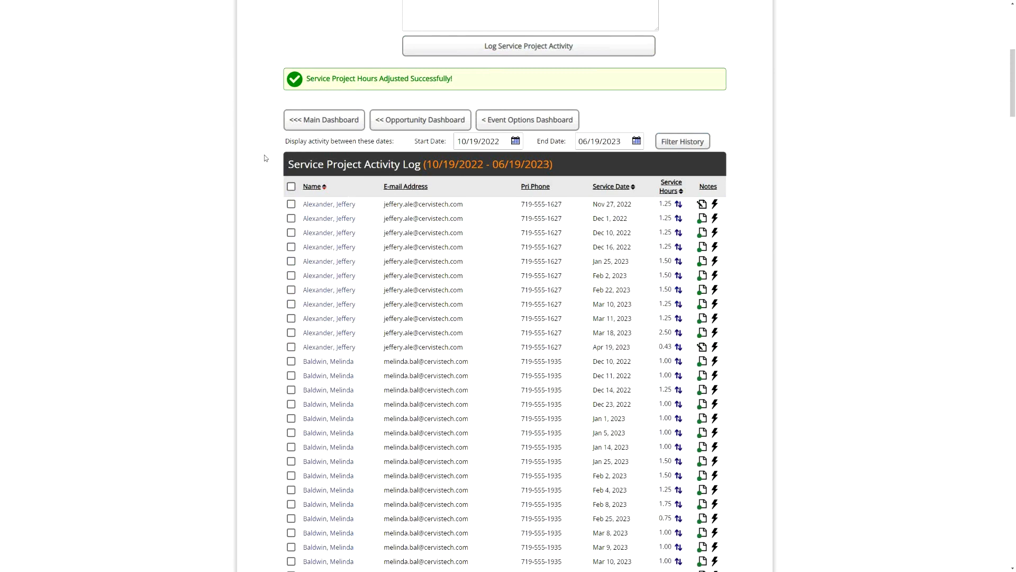
click(321, 120)
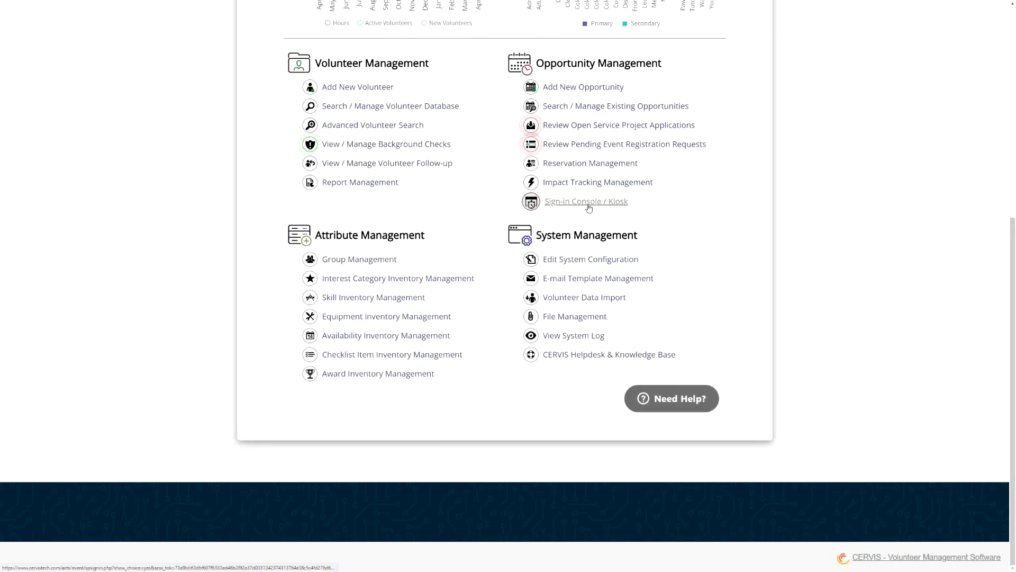
scroll(590, 207, up, 3)
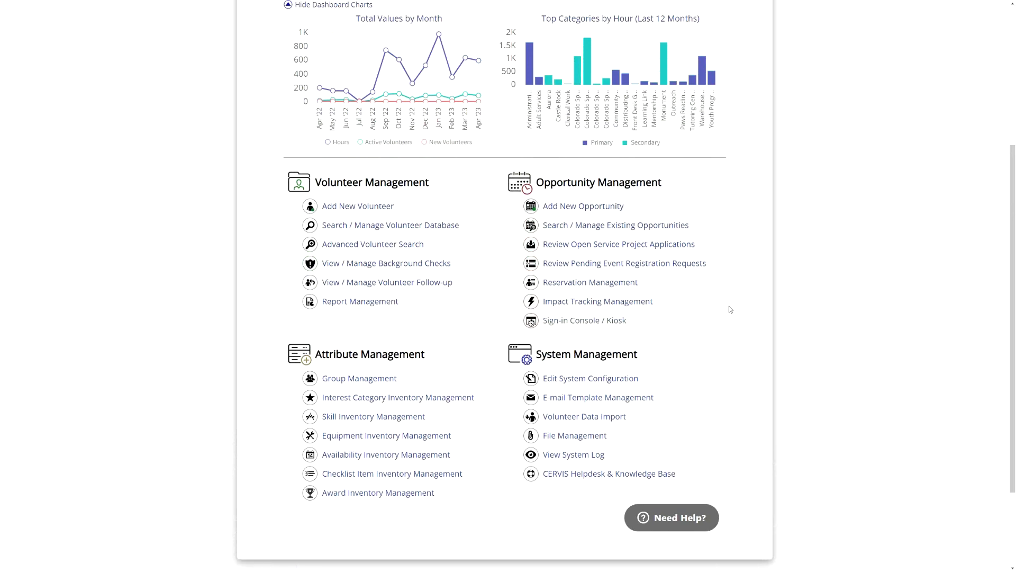
scroll(731, 309, up, 3)
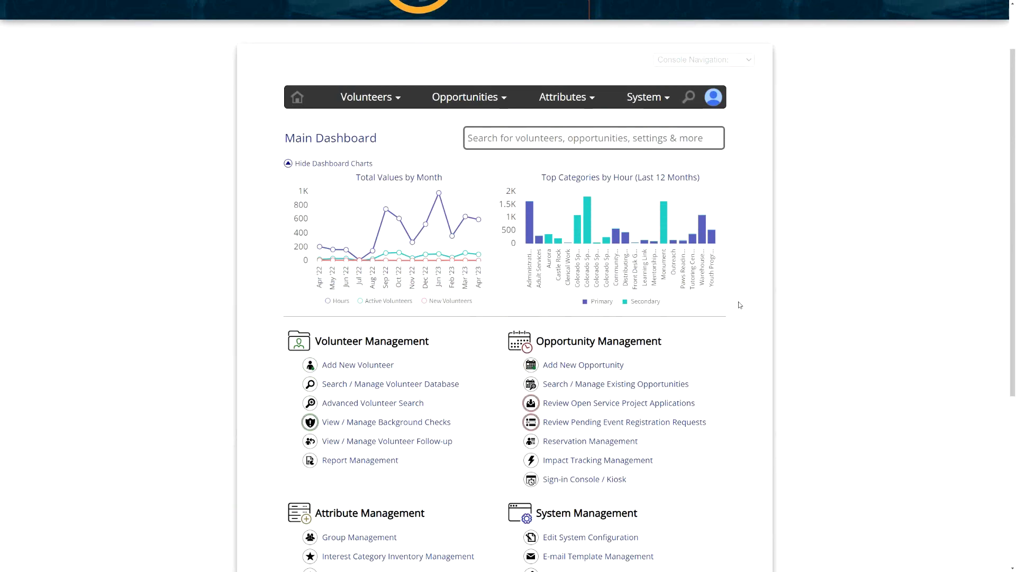
scroll(754, 180, up, 1)
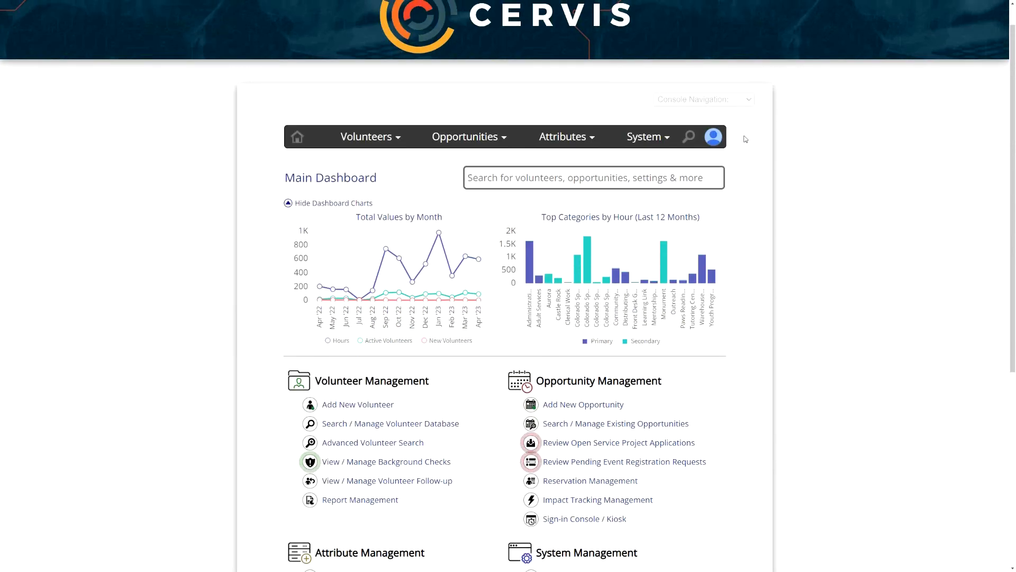
scroll(755, 153, up, 1)
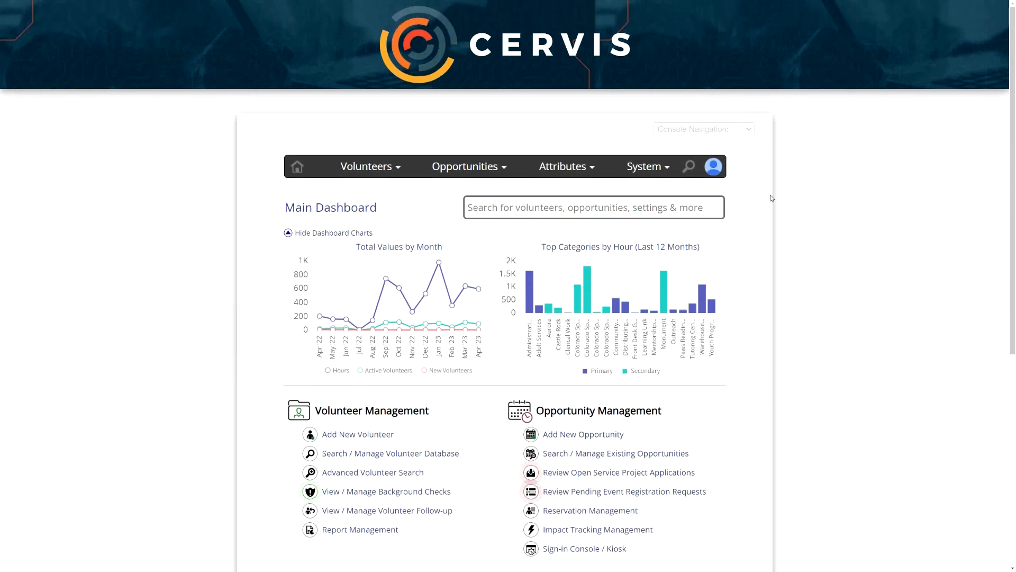
click(715, 168)
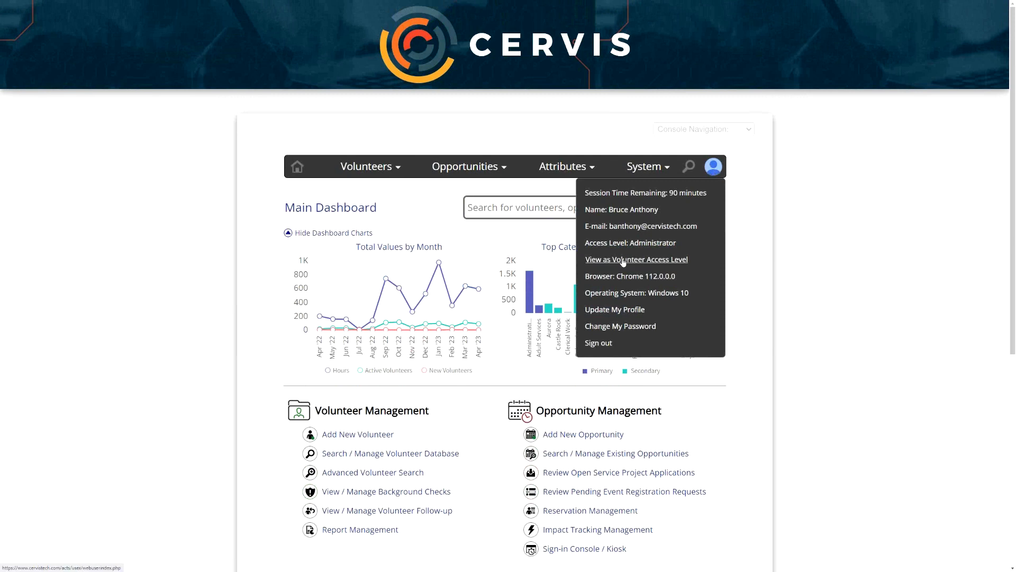
click(663, 263)
- Open the Record or Update Service Project Activity page from the volunteer portal's Registration Management section
scroll(729, 274, down, 2)
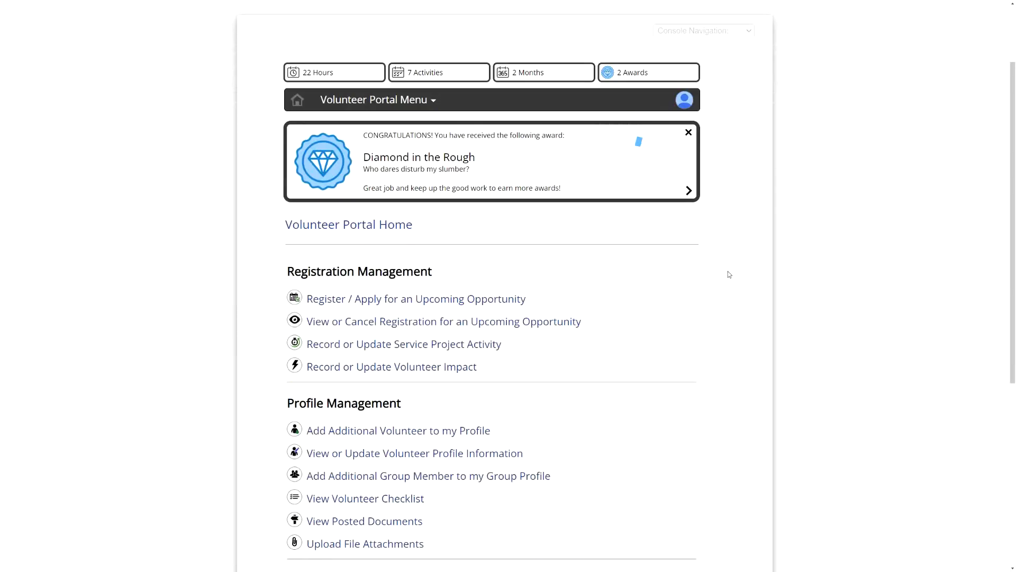
scroll(762, 261, down, 2)
drag(301, 171, 423, 172)
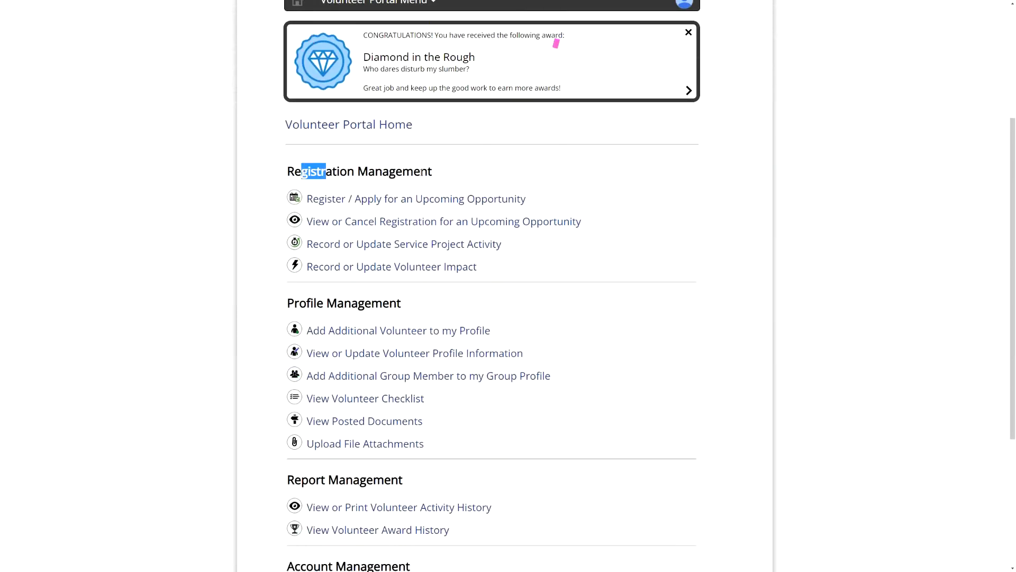
click(422, 171)
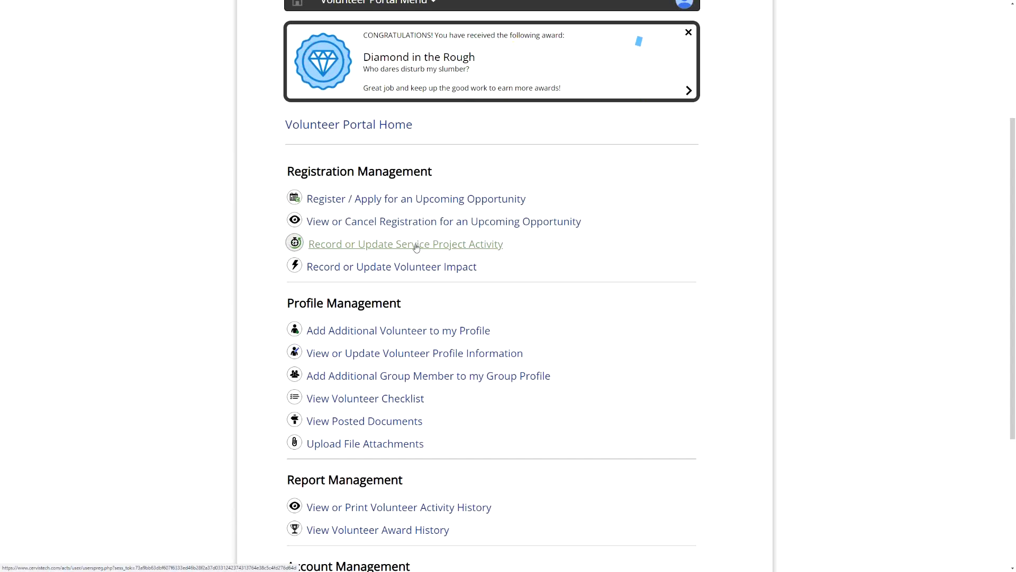
click(433, 246)
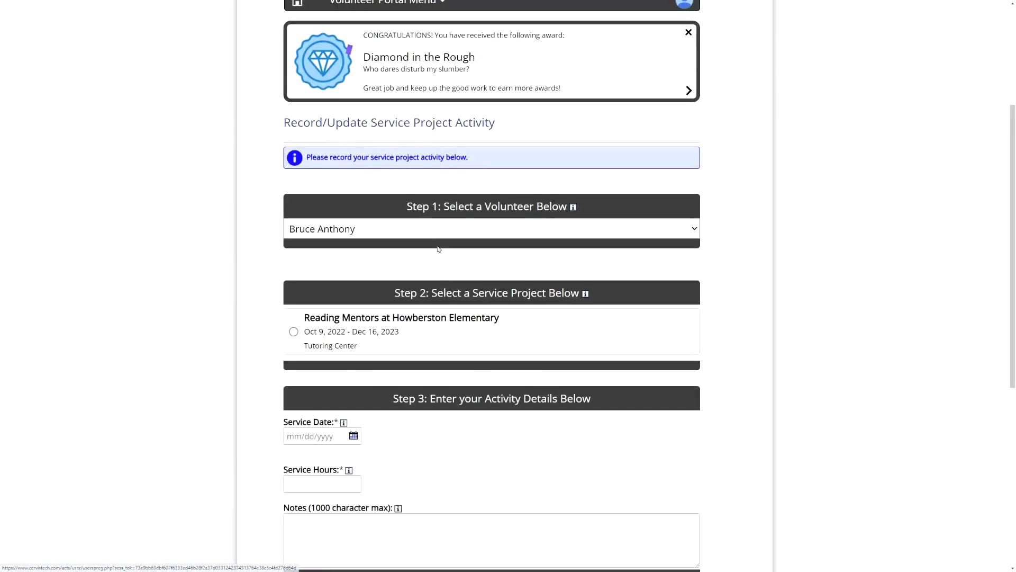
- Record 1.25 service hours dated 04/18/2023 for Reading Mentors at Howberston Elementary, leaving the notes empty
scroll(317, 254, down, 2)
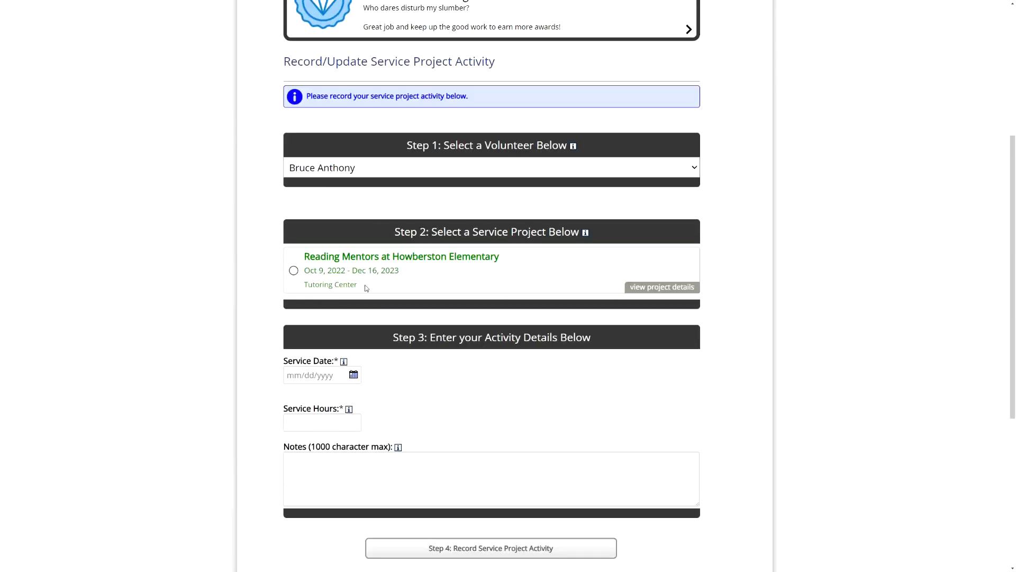
click(310, 256)
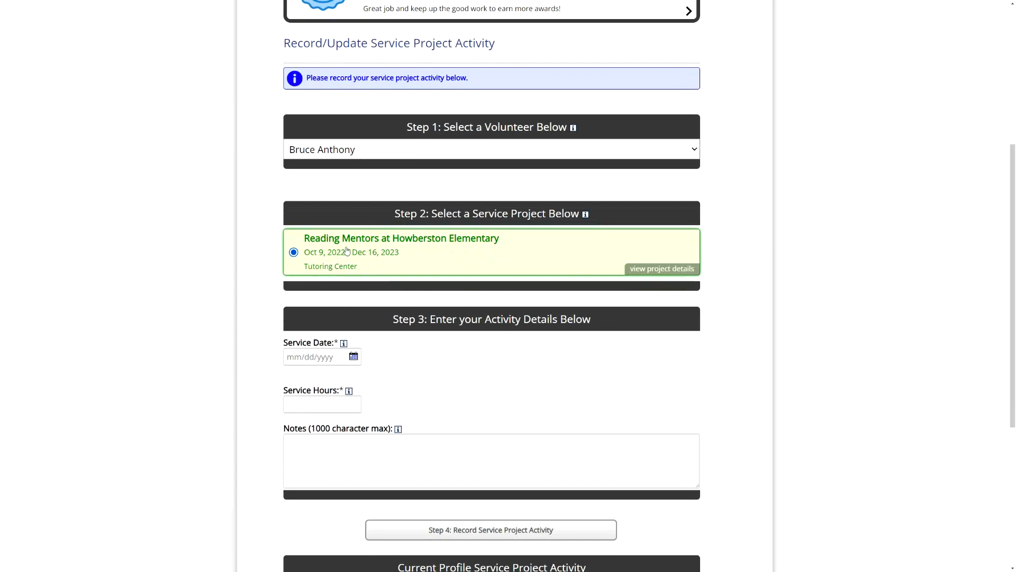
click(326, 357)
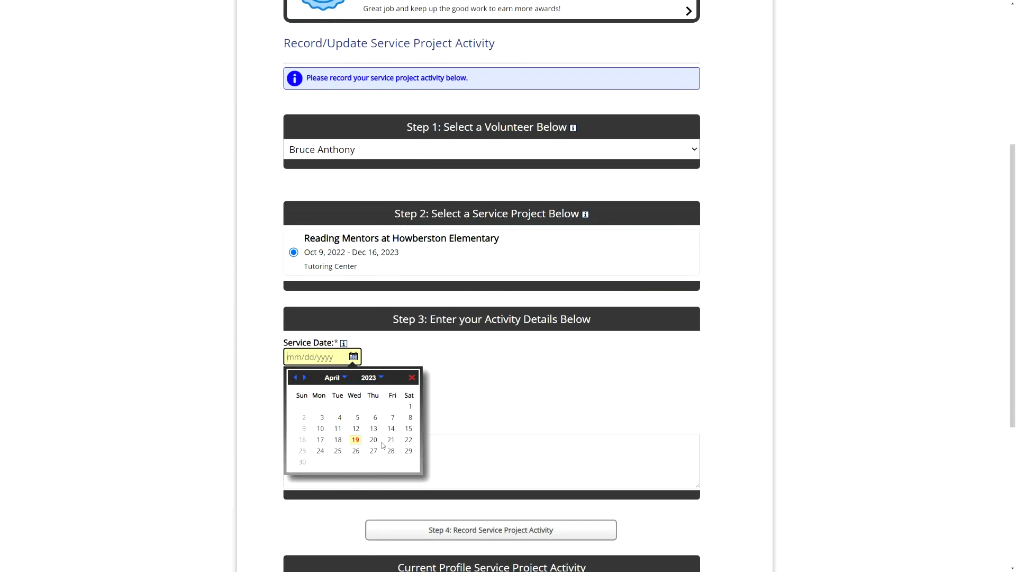
click(337, 440)
click(320, 401)
text(1.25)
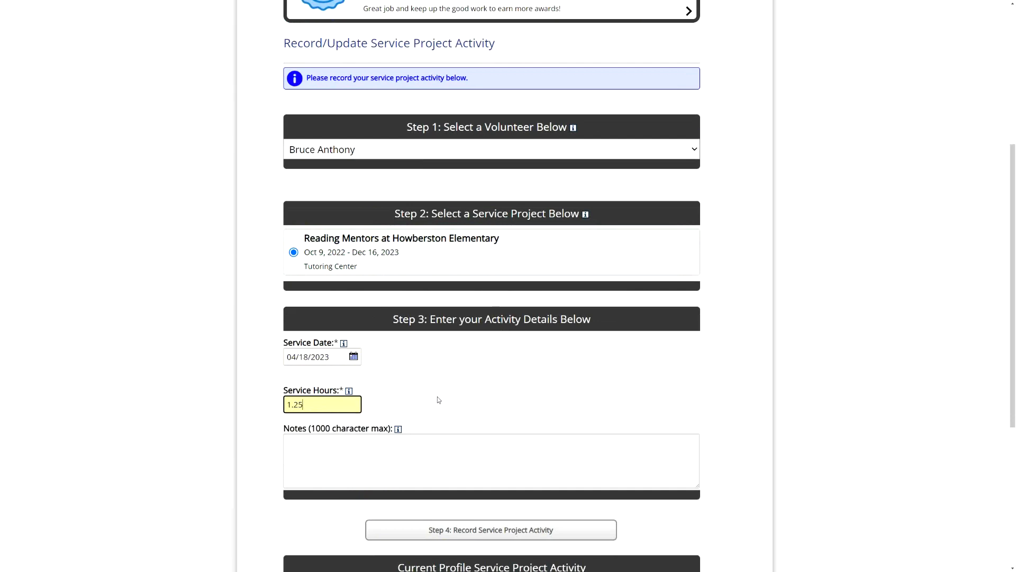
click(369, 477)
scroll(423, 413, down, 3)
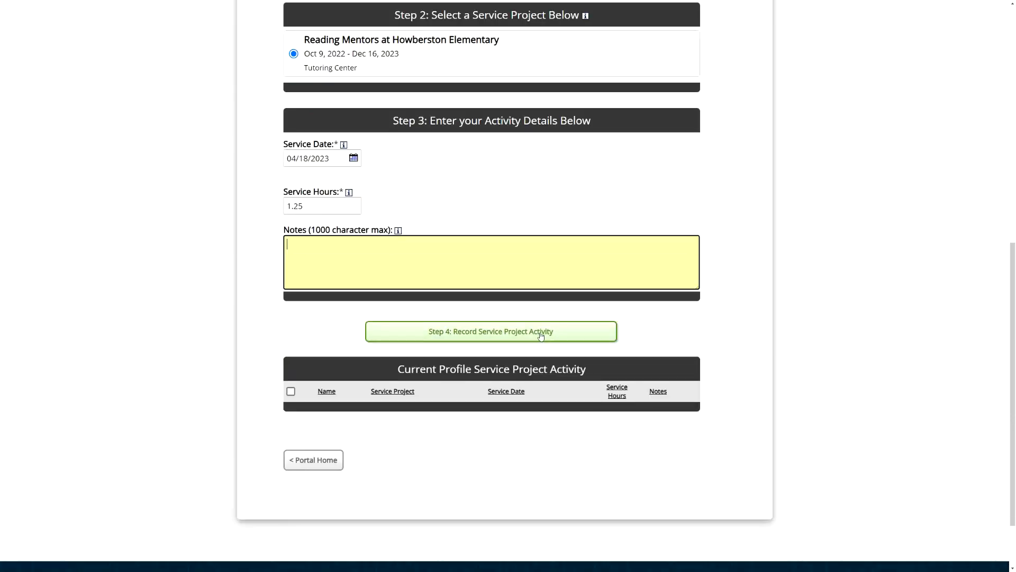
click(499, 335)
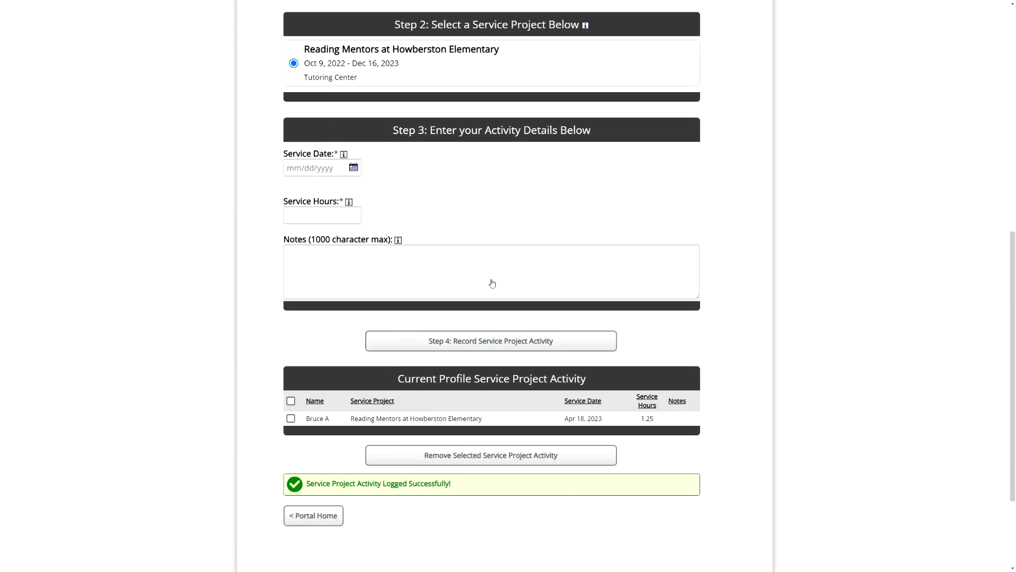
- Return to the portal home and open the Record or Update Volunteer Impact page
click(315, 517)
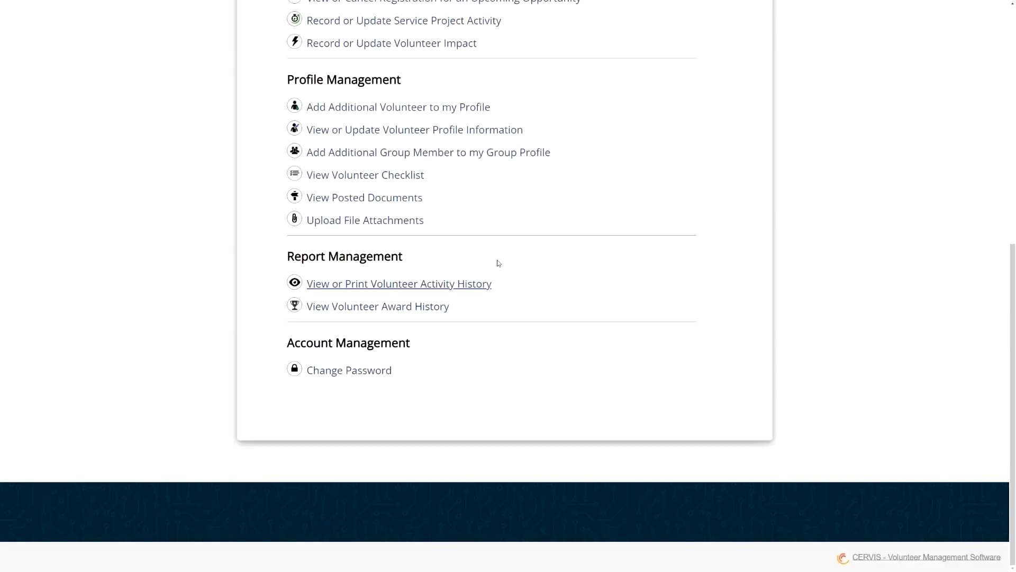
scroll(656, 214, up, 2)
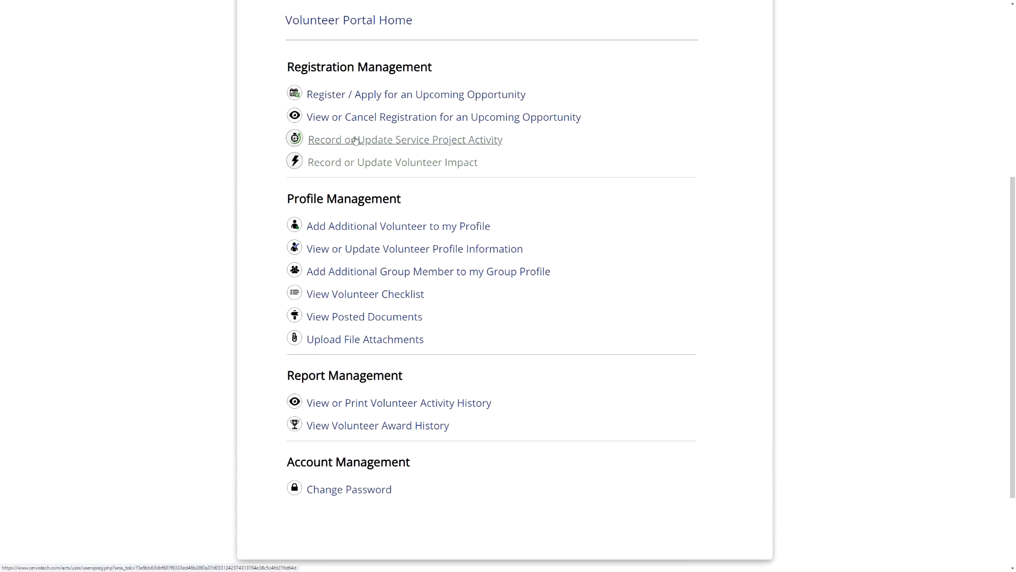
click(329, 168)
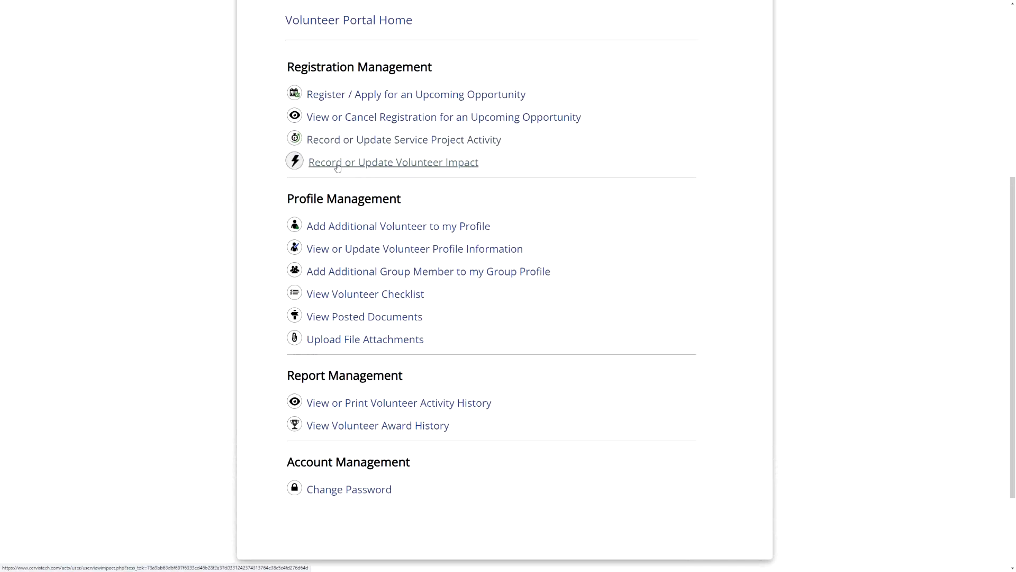
scroll(633, 166, down, 3)
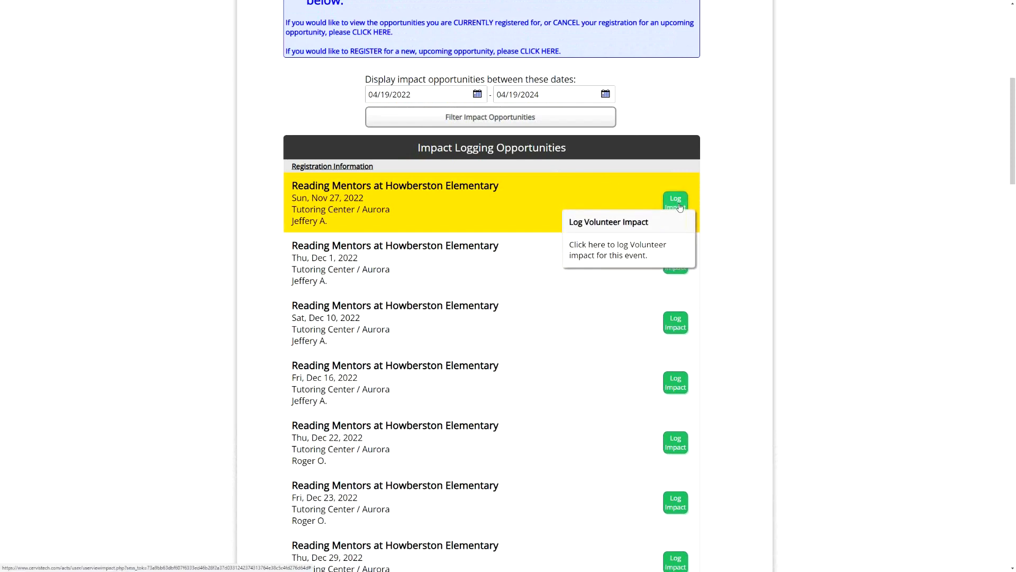
- Look at the New Vocab Words and Pages Read fields for the Nov 27, 2022 Reading Mentors activity's impact, and cancel without logging
scroll(336, 126, up, 2)
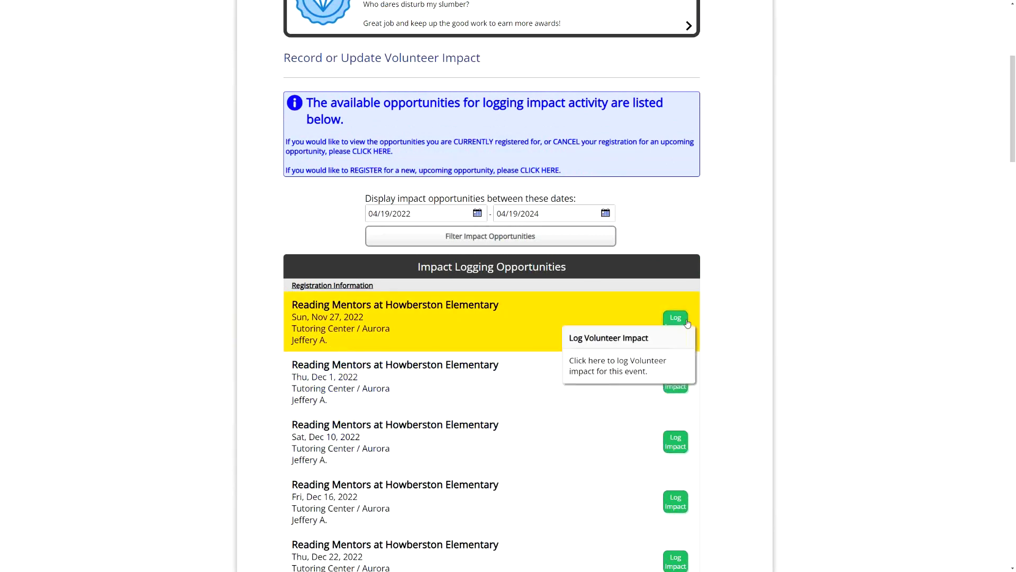
click(675, 319)
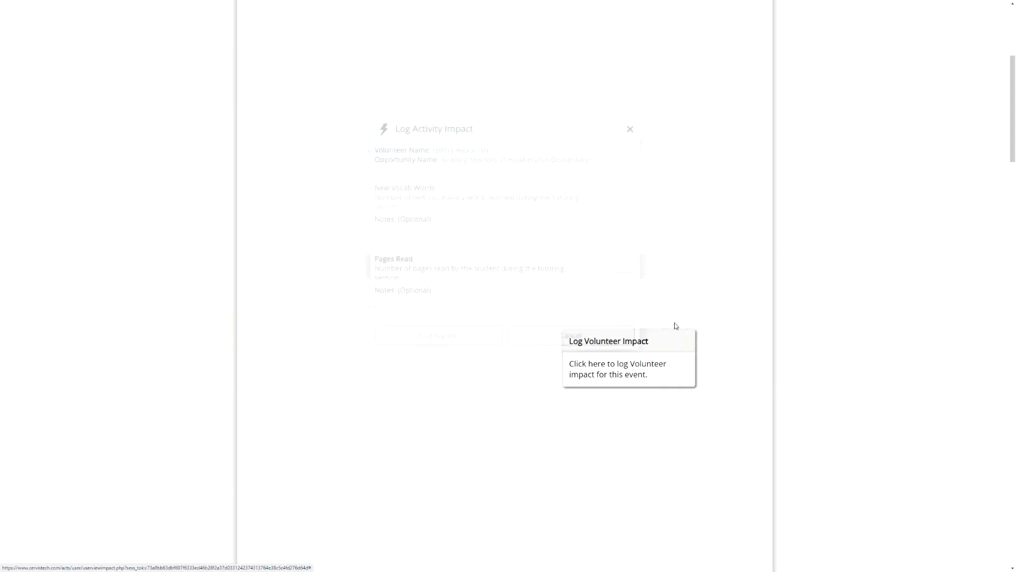
click(596, 229)
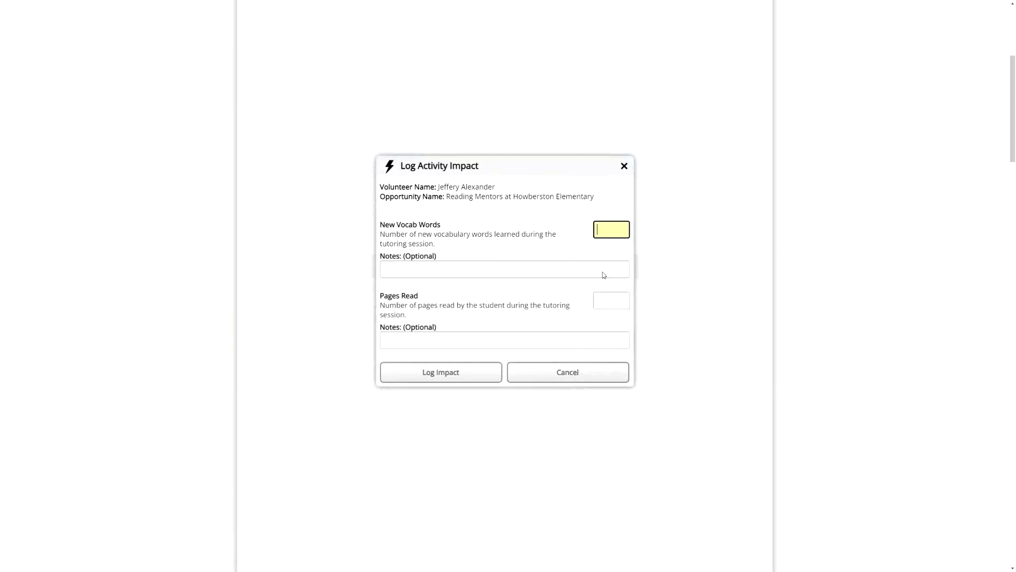
click(614, 302)
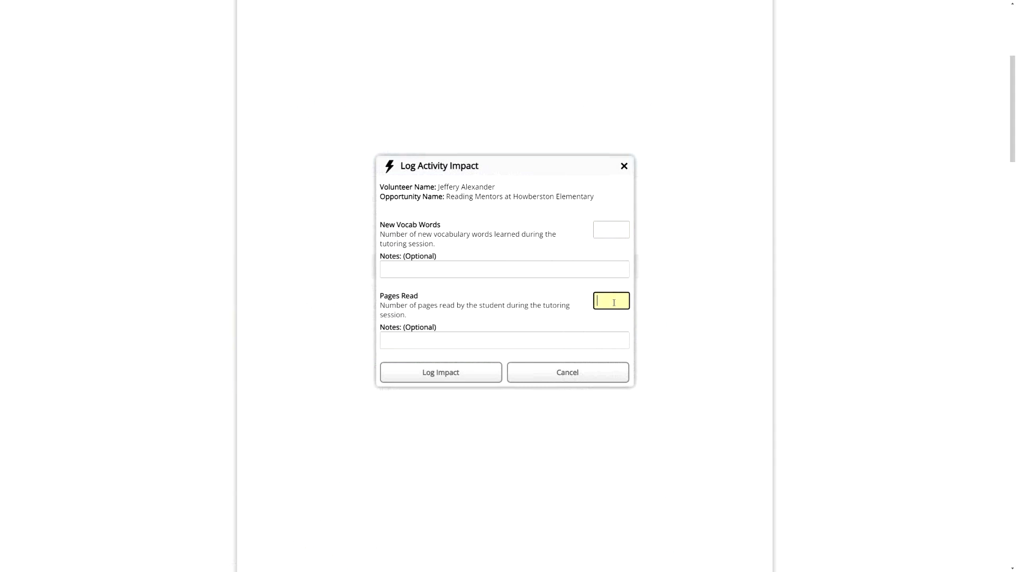
click(611, 374)
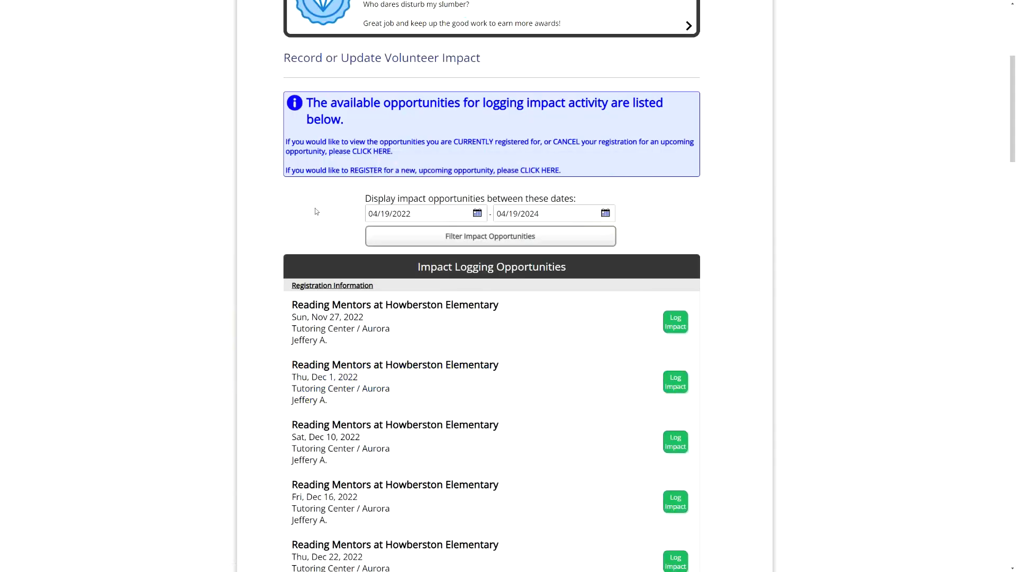
- Return to the portal home and switch to the Administrator access level
scroll(326, 228, down, 15)
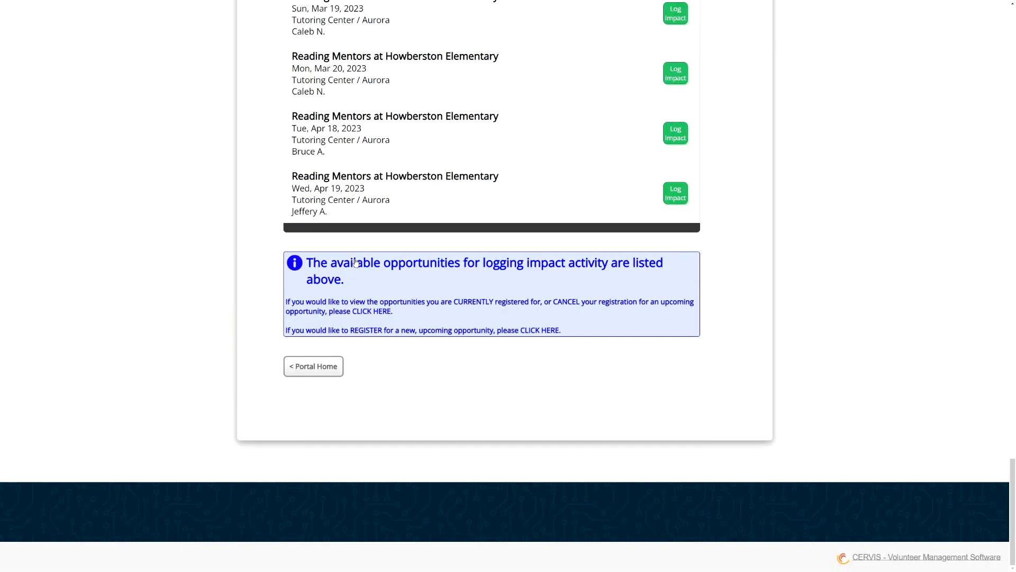
click(299, 367)
scroll(562, 277, up, 8)
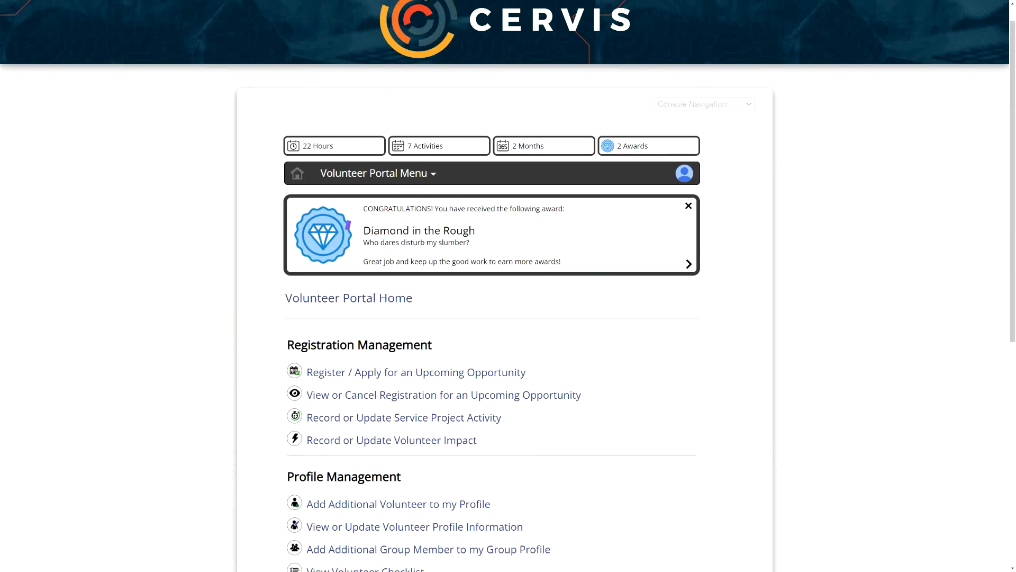
click(685, 173)
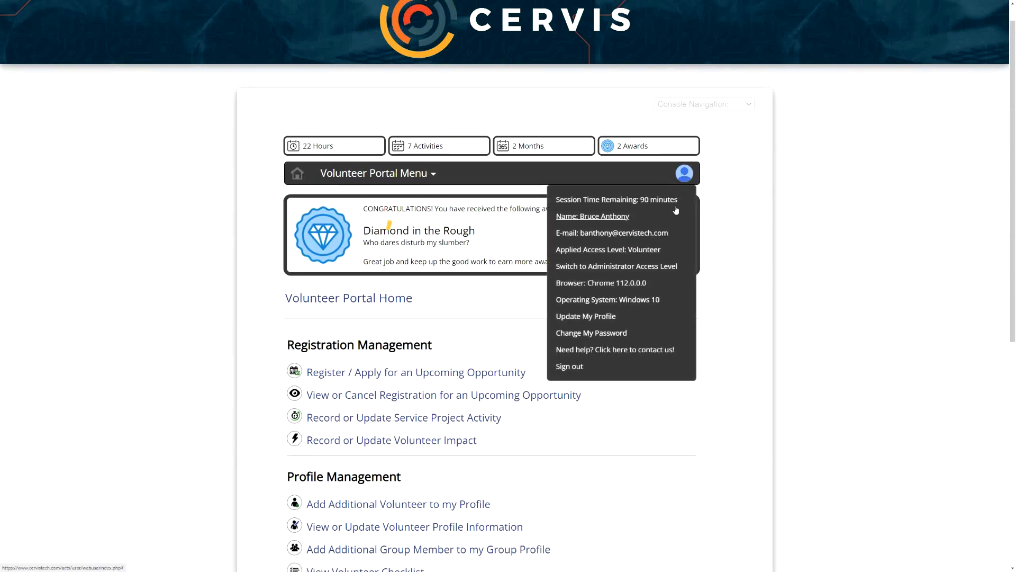
click(653, 268)
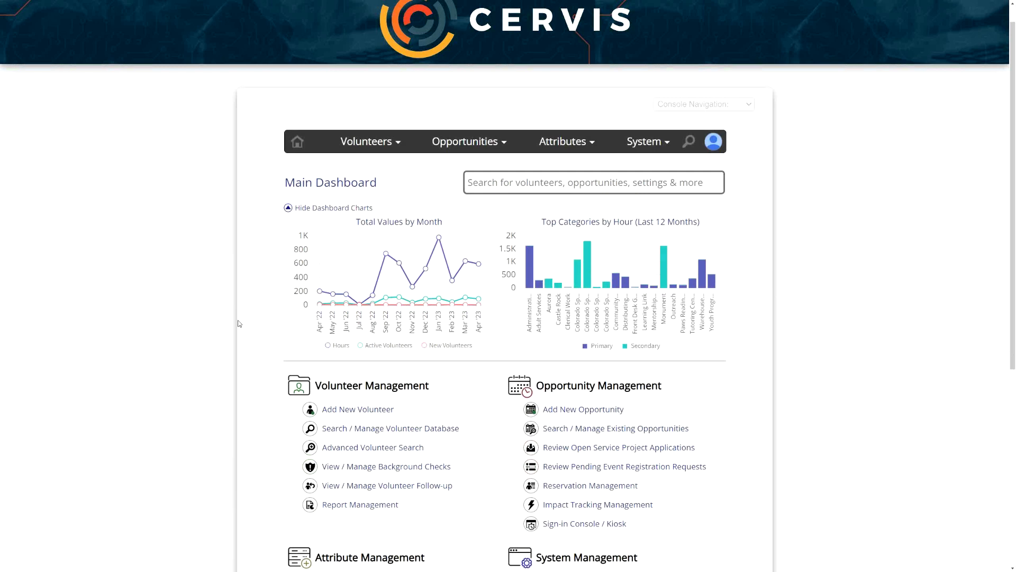
- Open the listing of existing opportunities from the Main Dashboard and locate the Office Work service project
scroll(270, 336, down, 2)
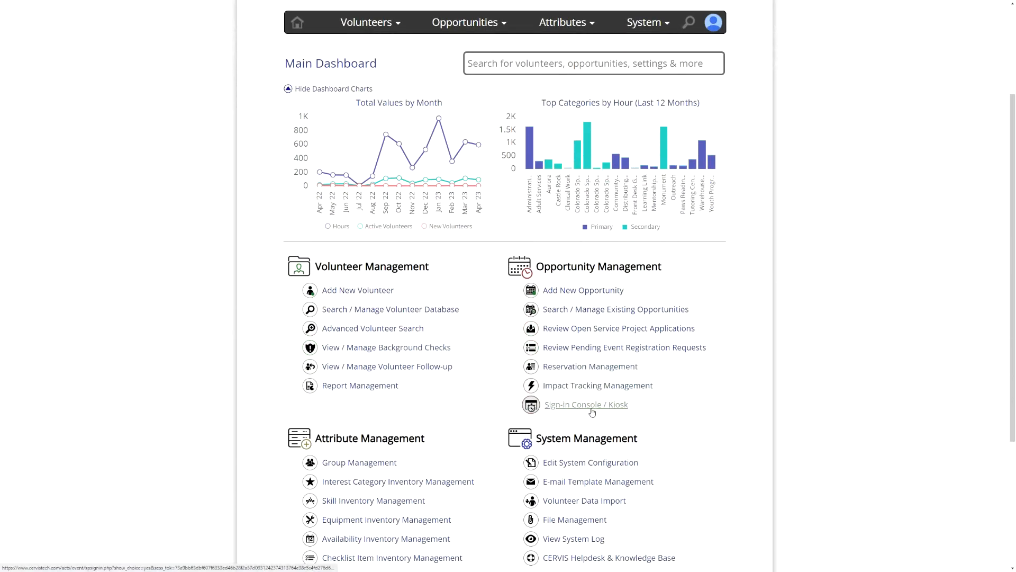
click(593, 404)
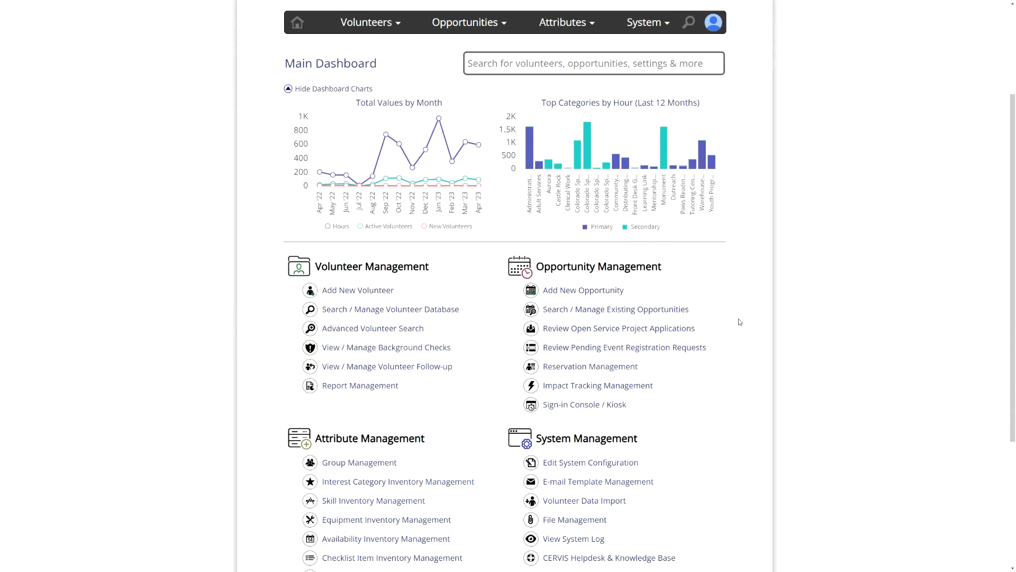
click(648, 314)
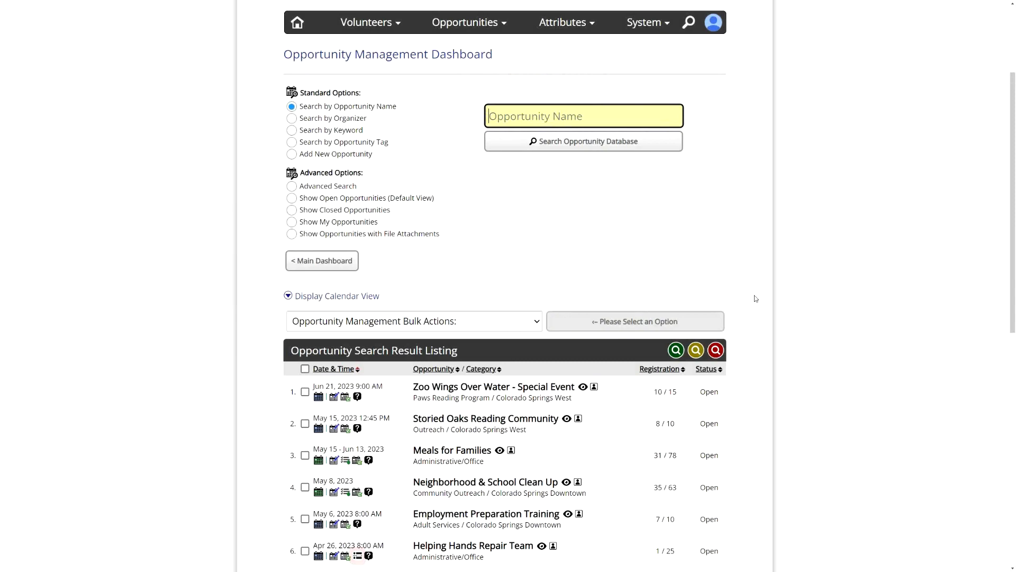
click(756, 298)
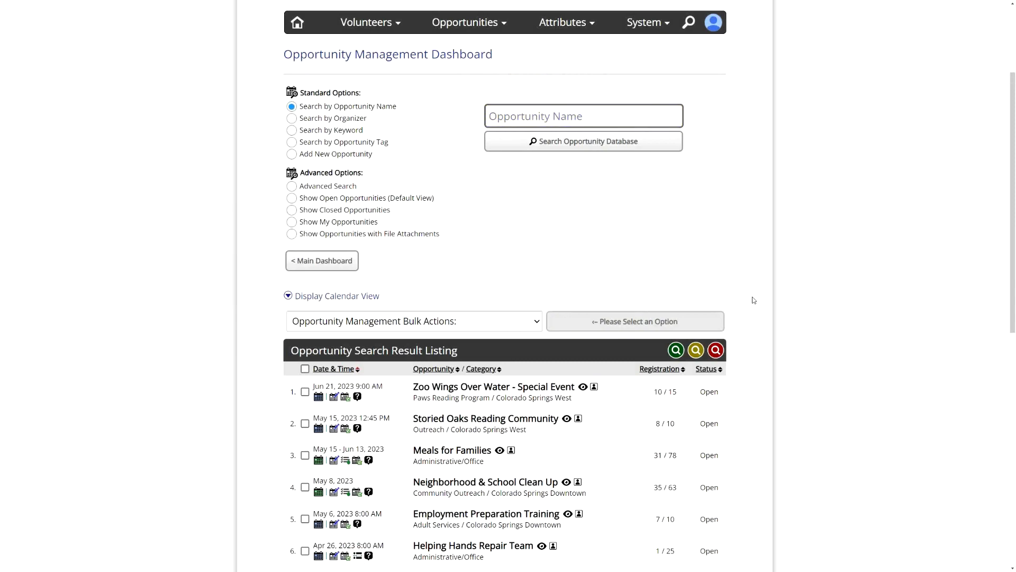
scroll(725, 293, down, 1)
scroll(725, 294, down, 8)
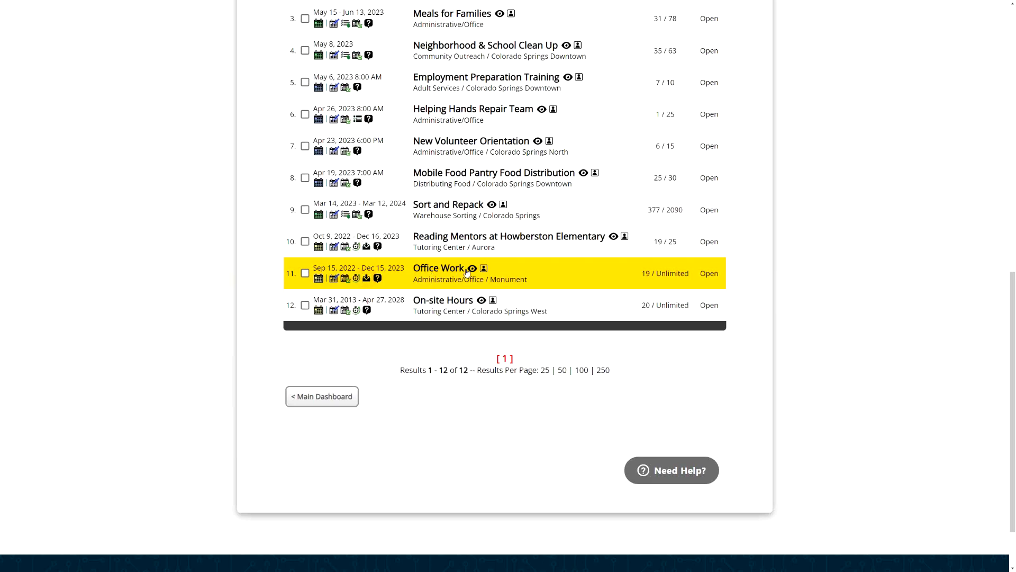
- Open the service project schedule of the Office Work opportunity
click(316, 281)
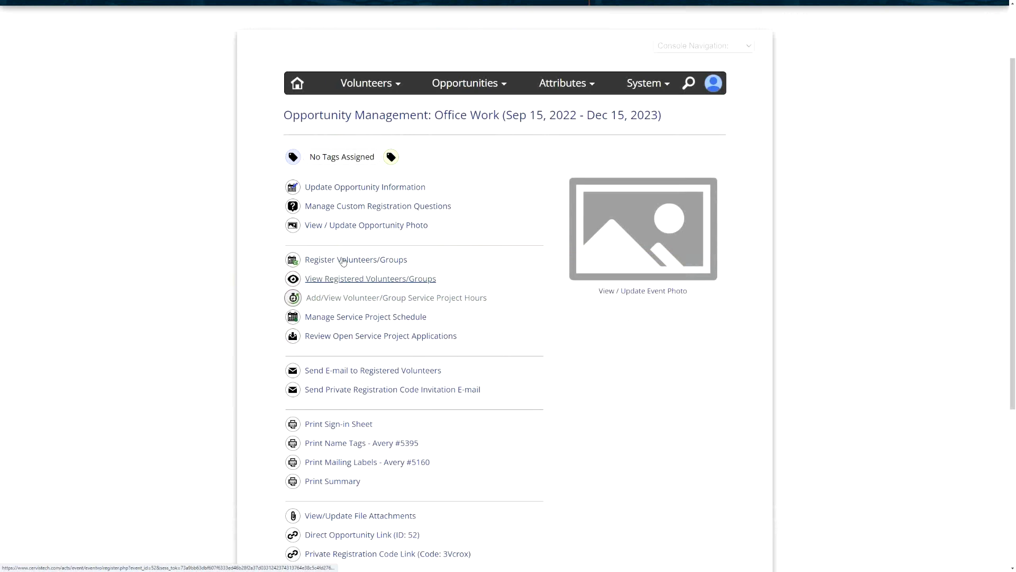
click(372, 317)
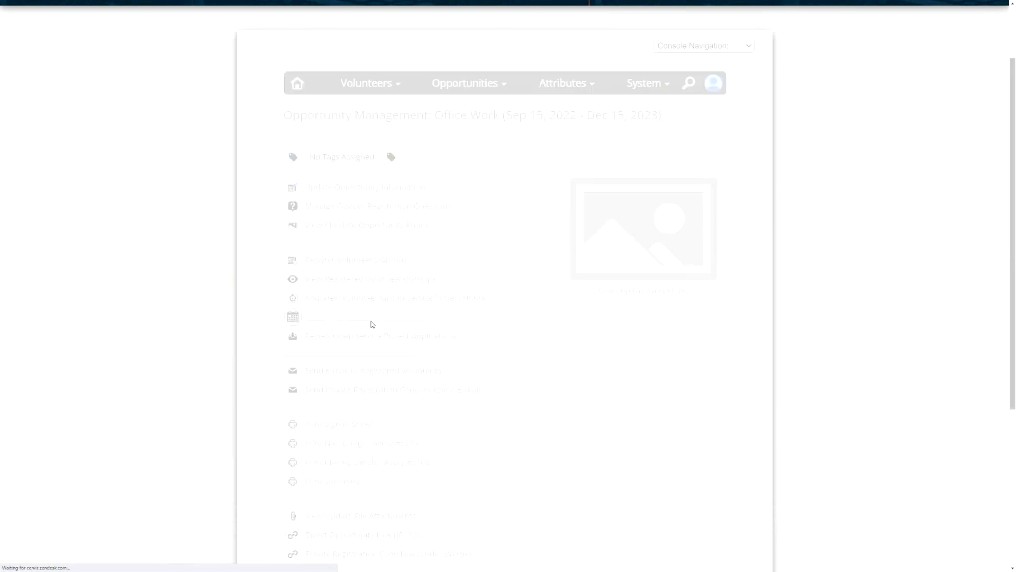
scroll(371, 310, down, 2)
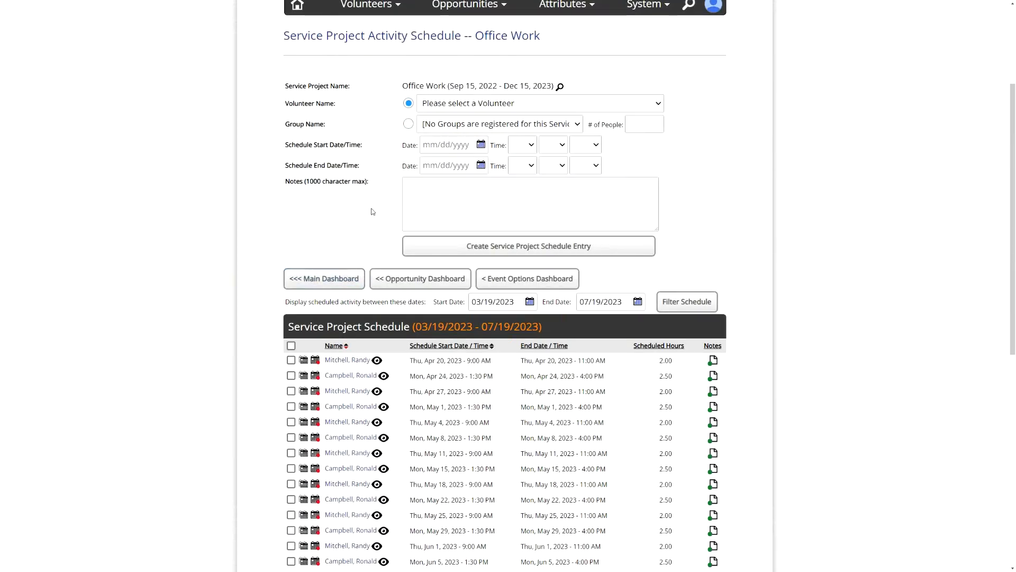
scroll(372, 212, up, 1)
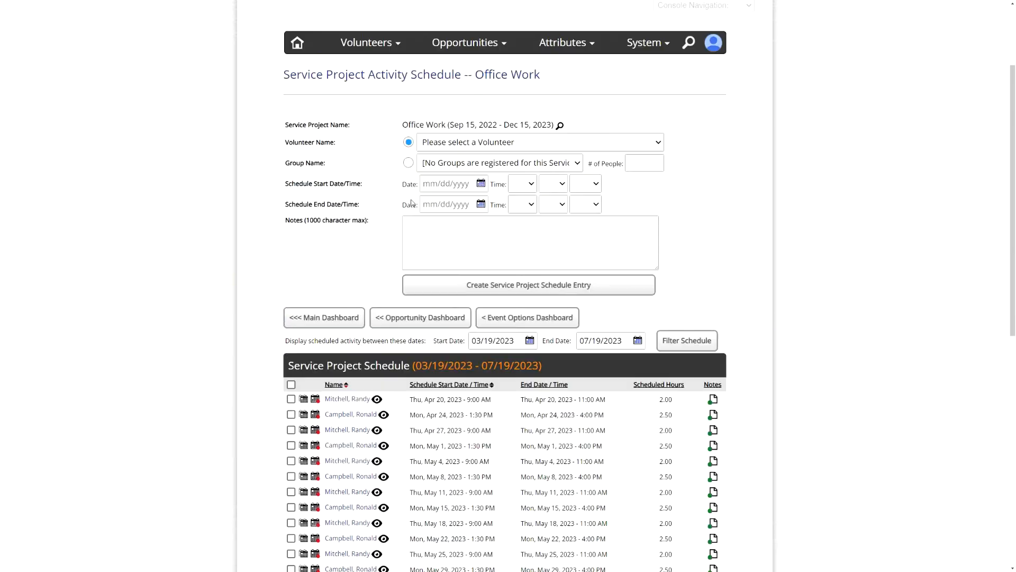
- Choose the first listed volunteer for a new schedule entry and set its start to 04/19/2023 at 01:00 PM
click(502, 141)
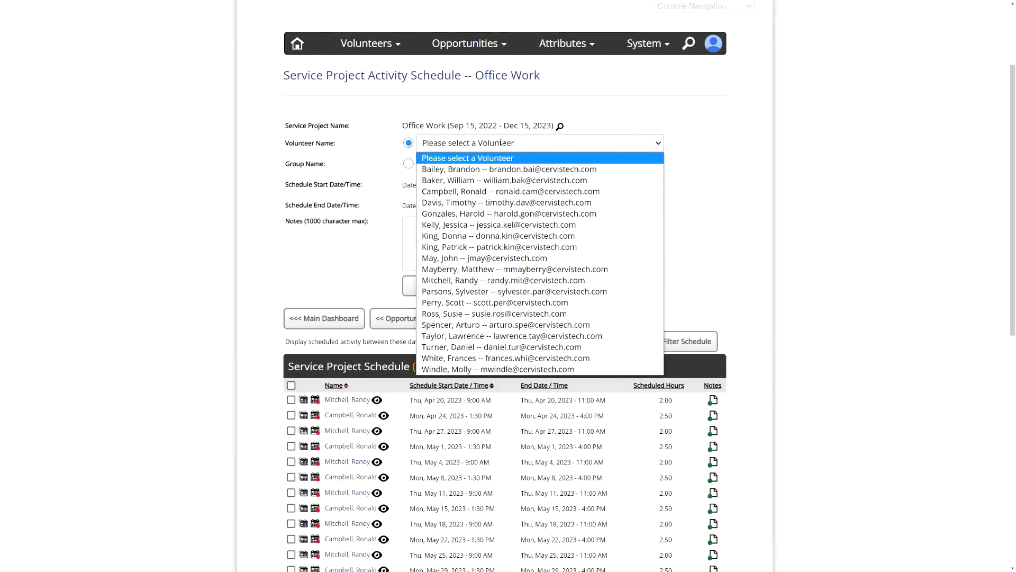
click(510, 170)
click(447, 184)
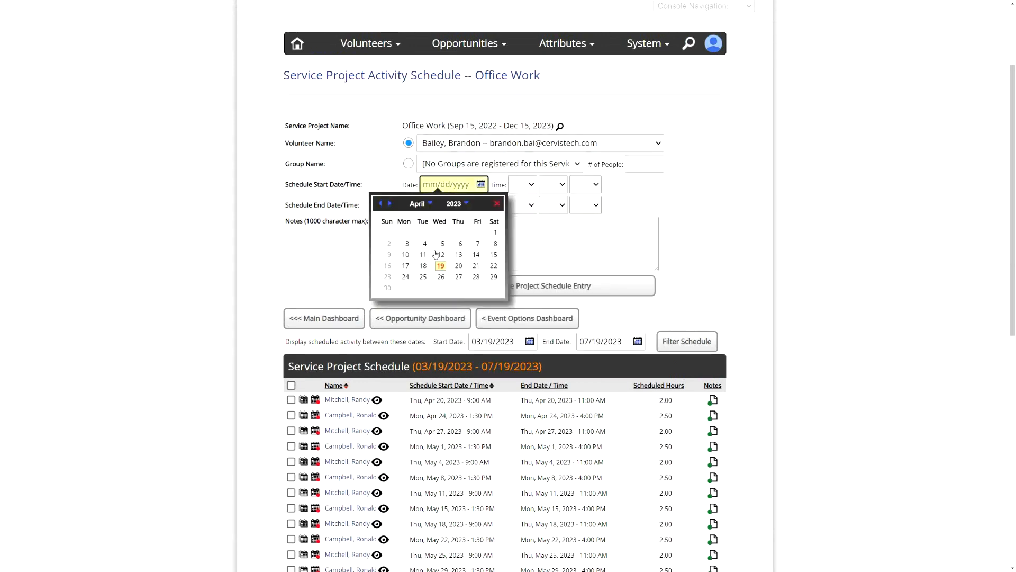
click(441, 267)
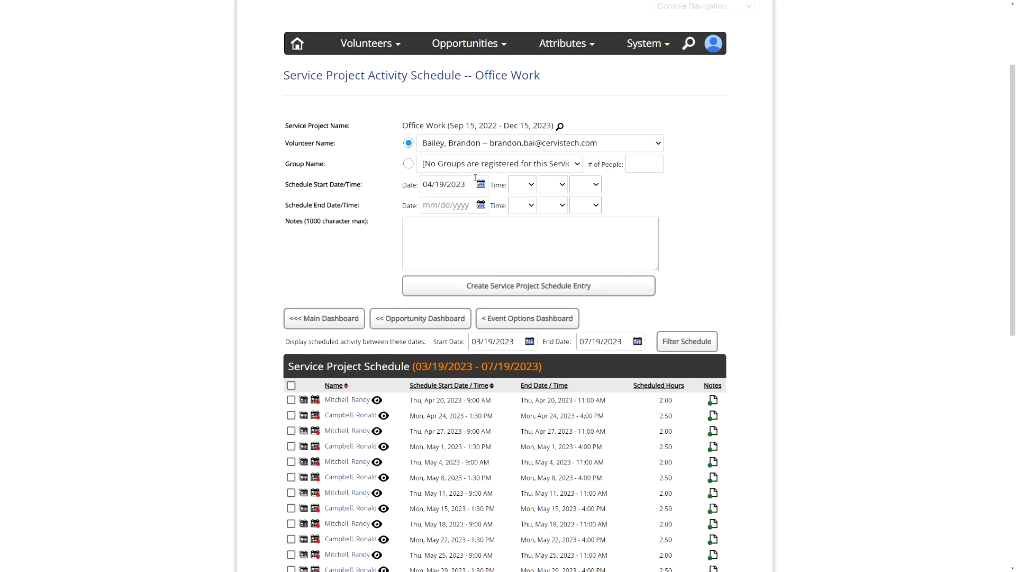
click(525, 189)
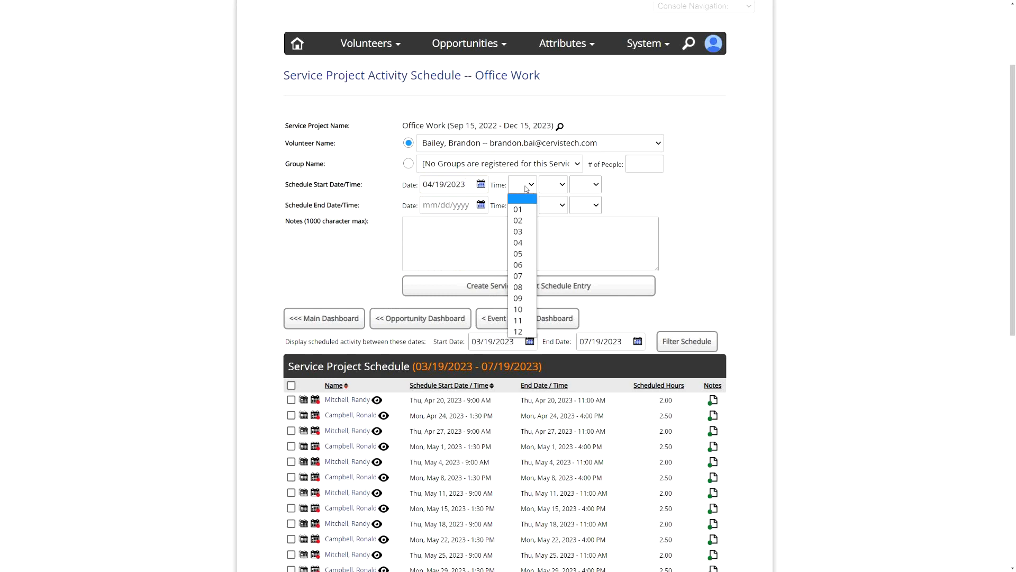
click(518, 209)
click(553, 184)
click(549, 209)
click(585, 184)
click(582, 221)
- Set the schedule end to 04/19/2023 at 03:00 PM and create the entry with empty notes
click(523, 205)
click(528, 252)
click(553, 205)
click(549, 229)
click(585, 205)
click(581, 242)
click(449, 206)
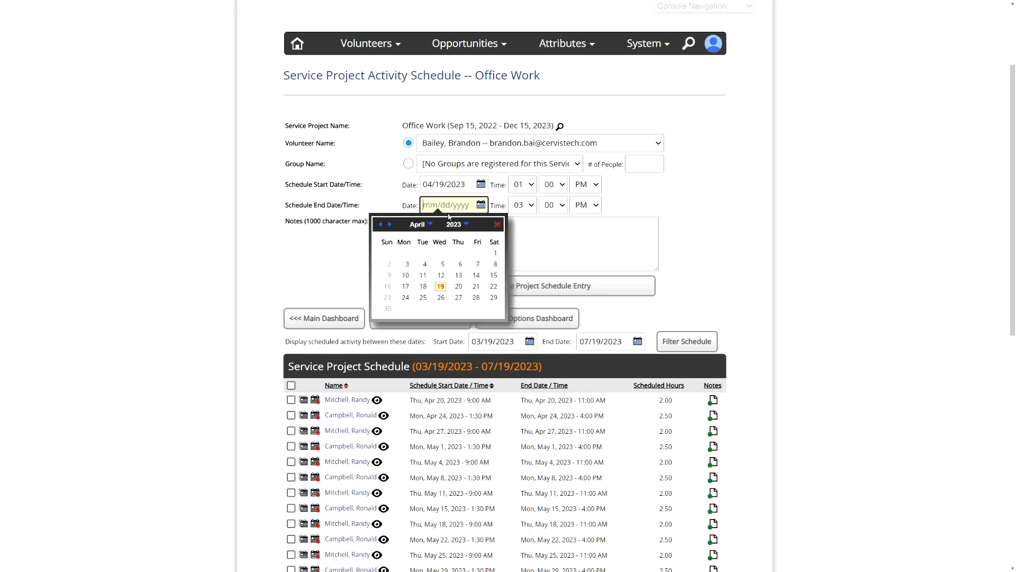
click(440, 286)
click(490, 241)
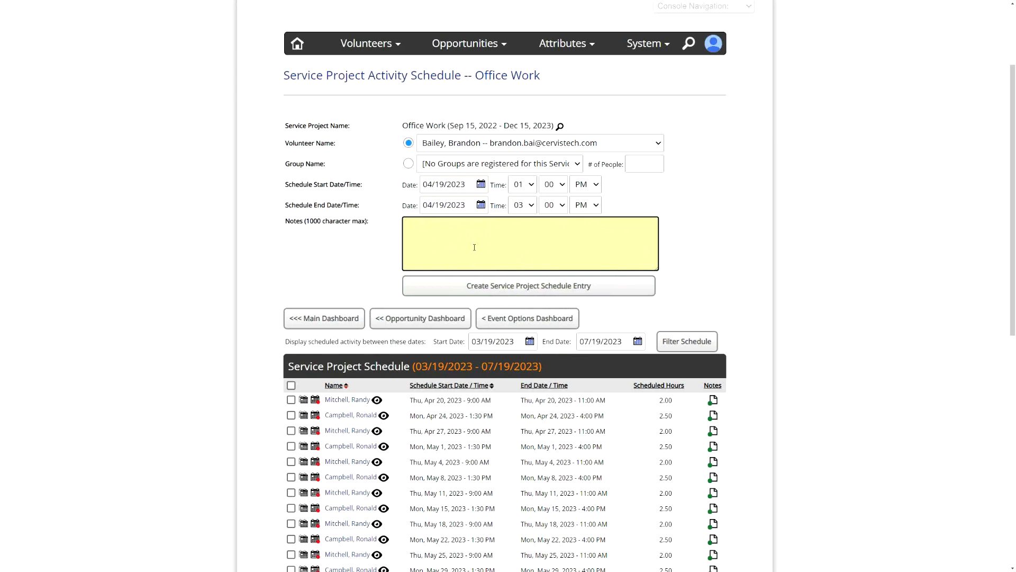
click(519, 287)
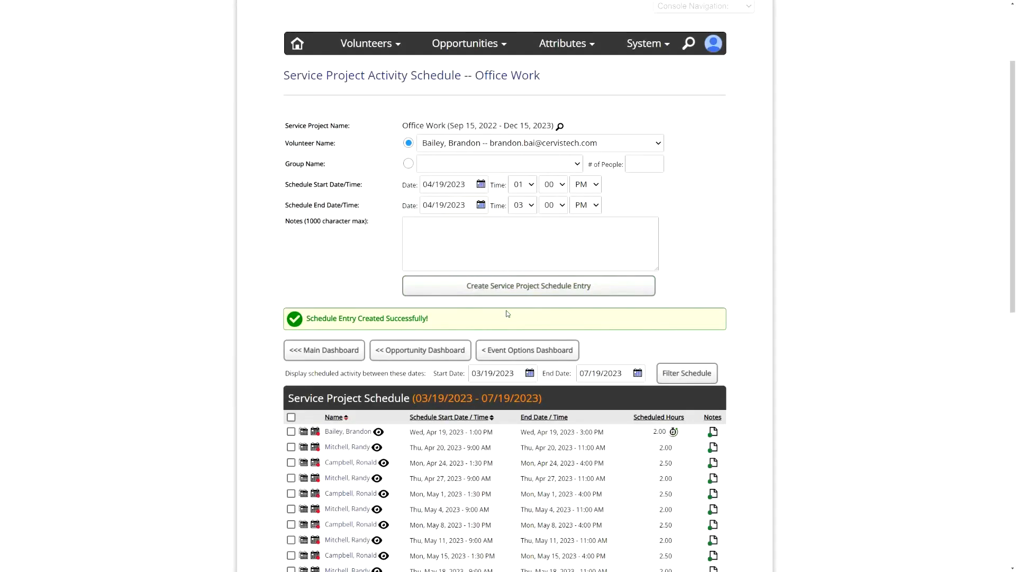
- Open the repeat settings of the Apr 19, 2023 1:00 PM schedule entry and set it to repeat weekly on Wednesdays
scroll(462, 287, down, 1)
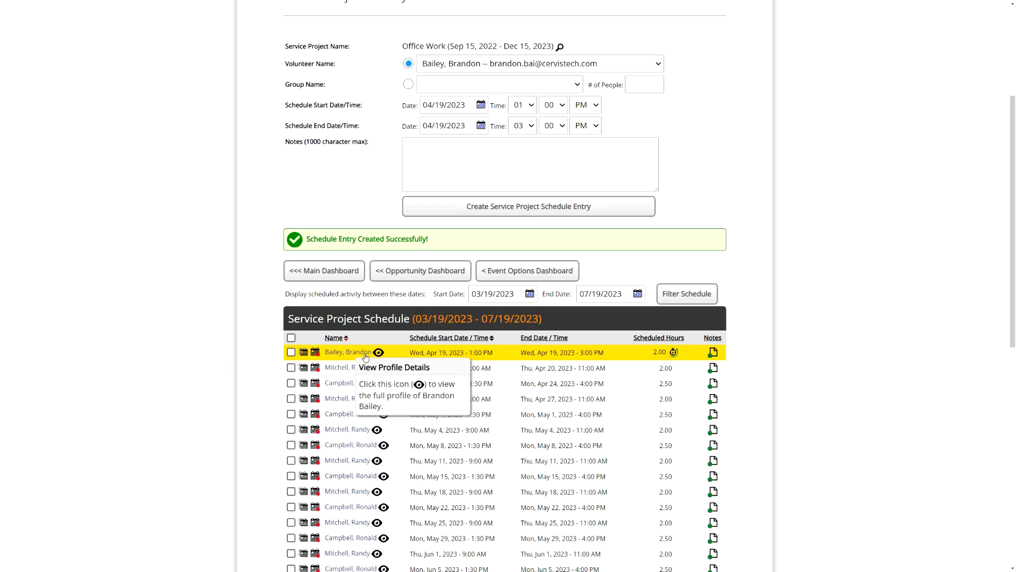
click(303, 353)
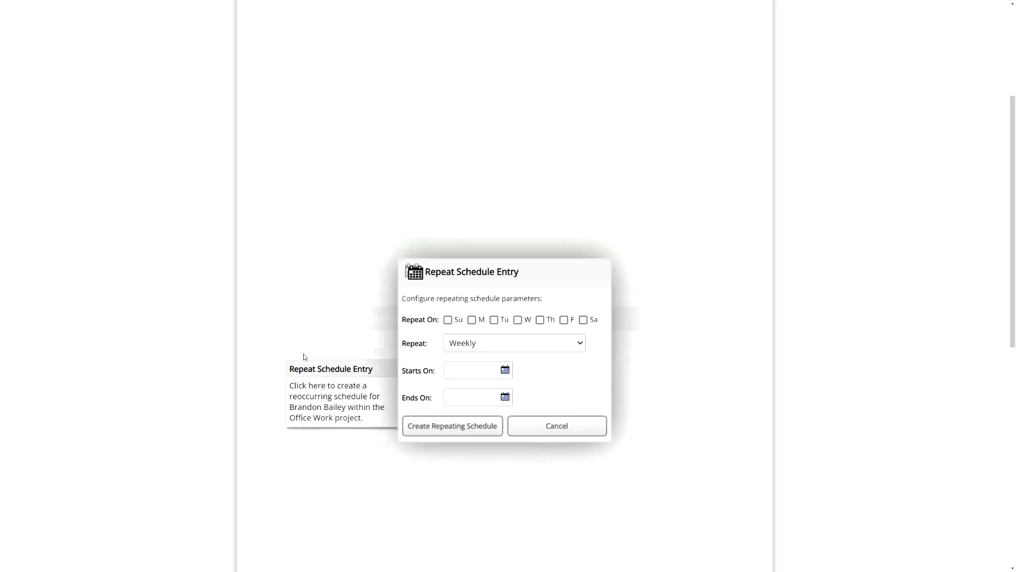
click(449, 321)
click(472, 319)
click(494, 320)
click(494, 320)
click(449, 320)
click(449, 320)
click(473, 320)
click(449, 320)
click(495, 321)
click(495, 320)
click(518, 320)
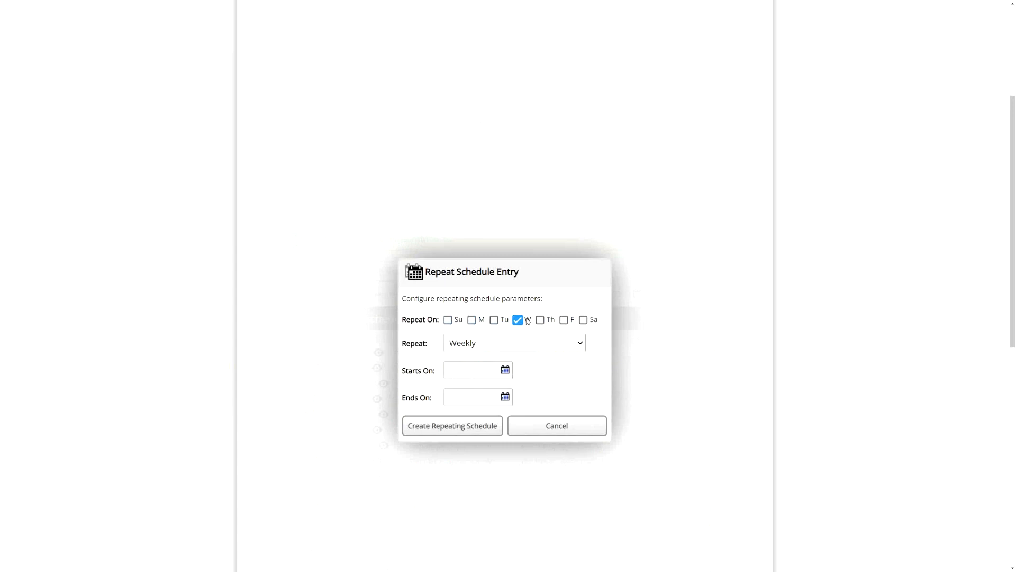
click(473, 345)
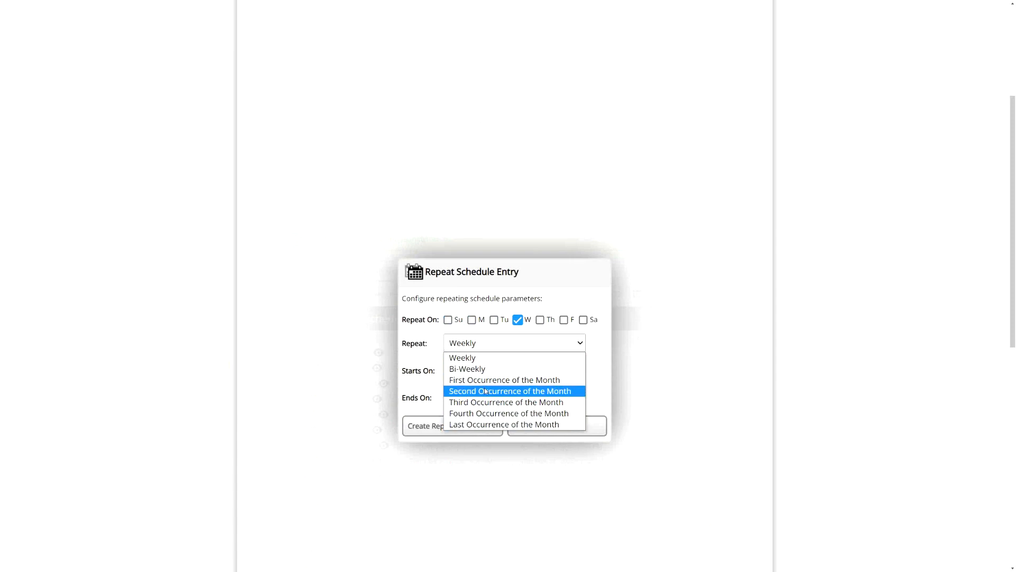
click(463, 357)
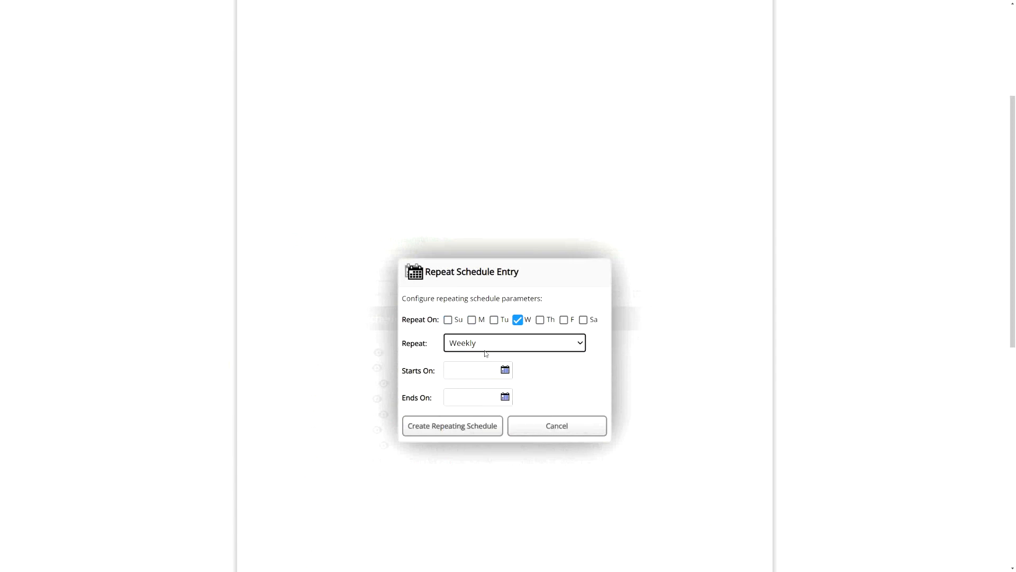
- Set the repeat to start on 04/20/2023 and end on 08/31/2023, and create the repeating schedule
click(473, 368)
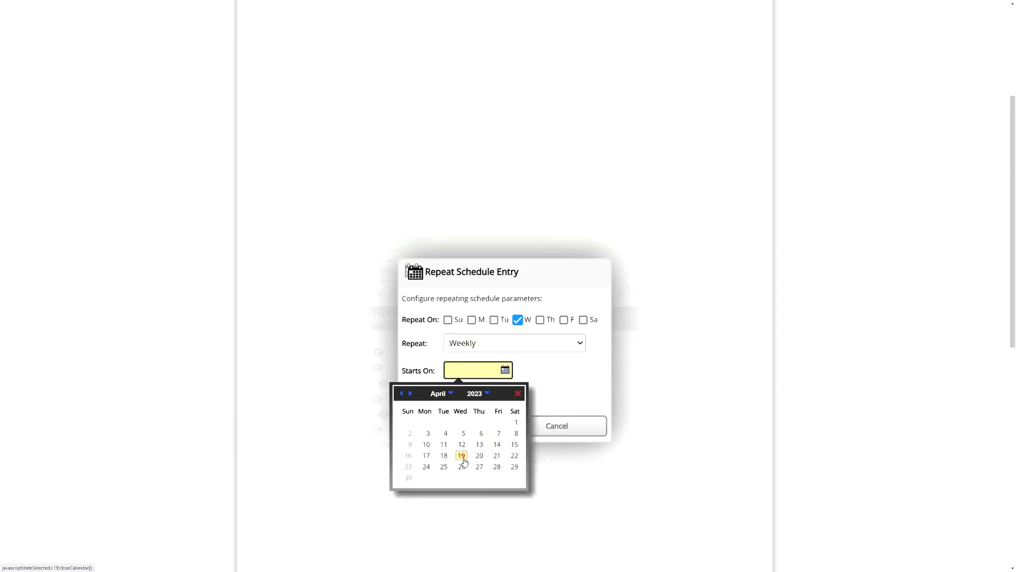
click(480, 456)
click(465, 399)
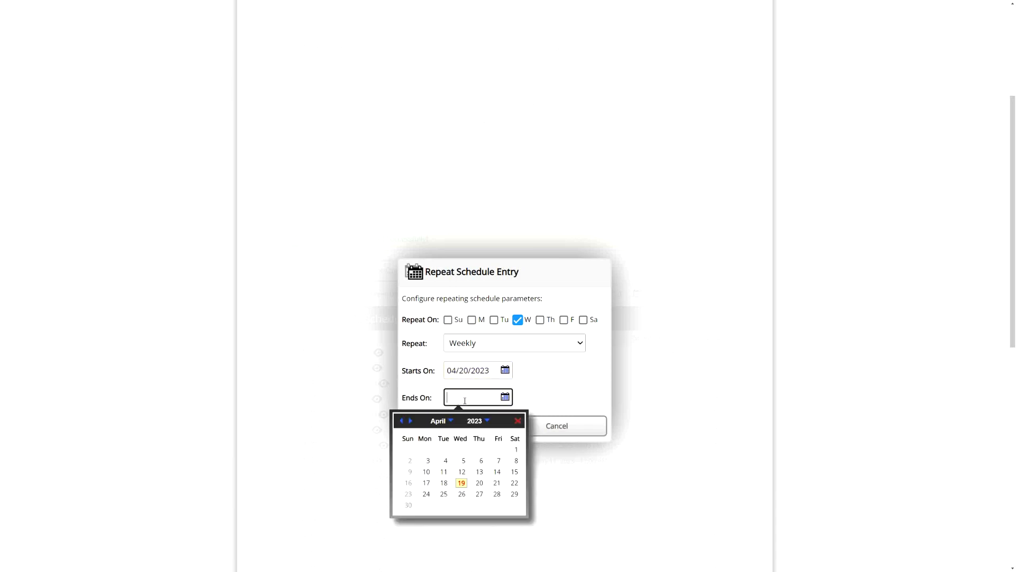
click(447, 421)
click(447, 493)
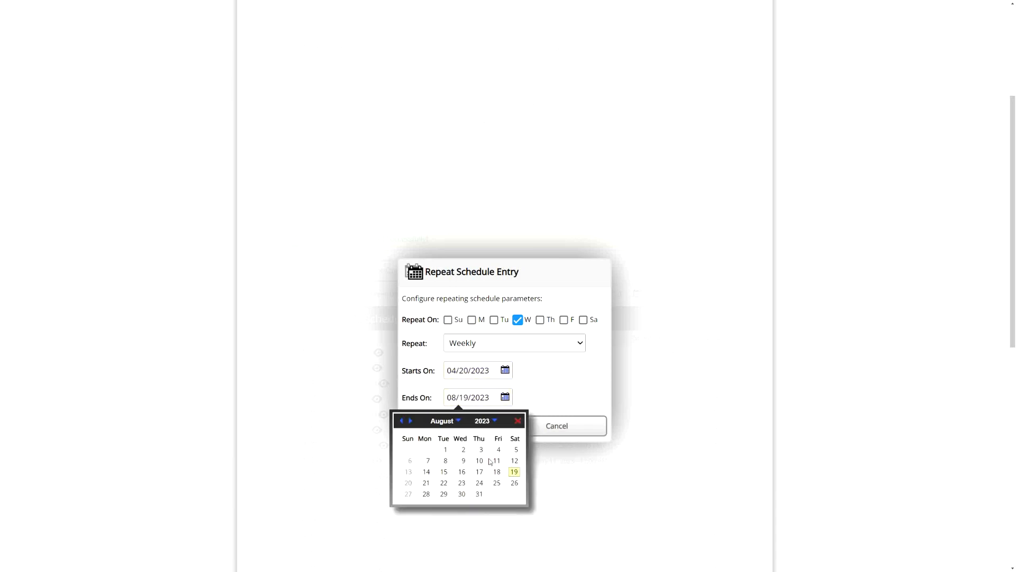
click(479, 493)
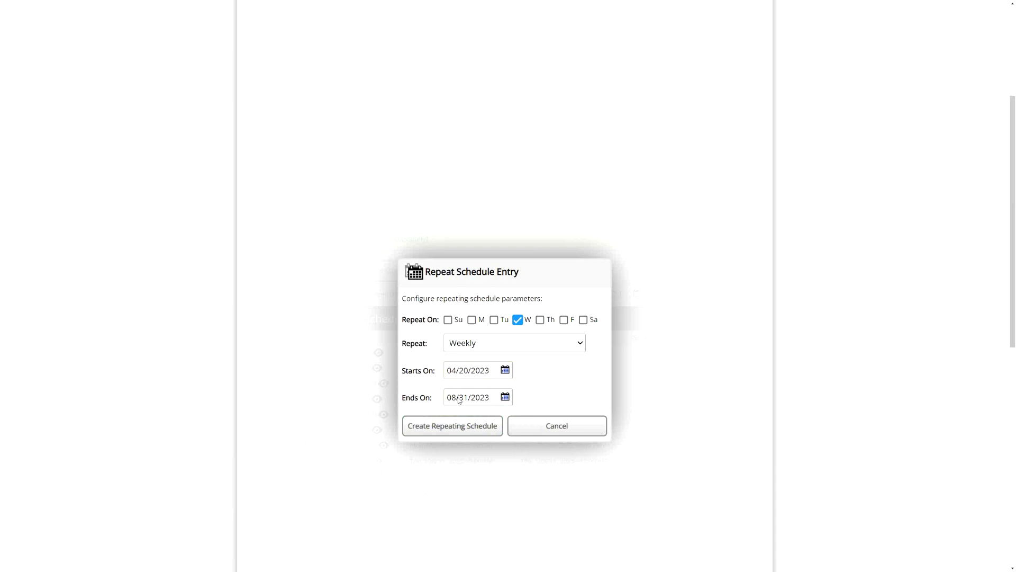
click(465, 427)
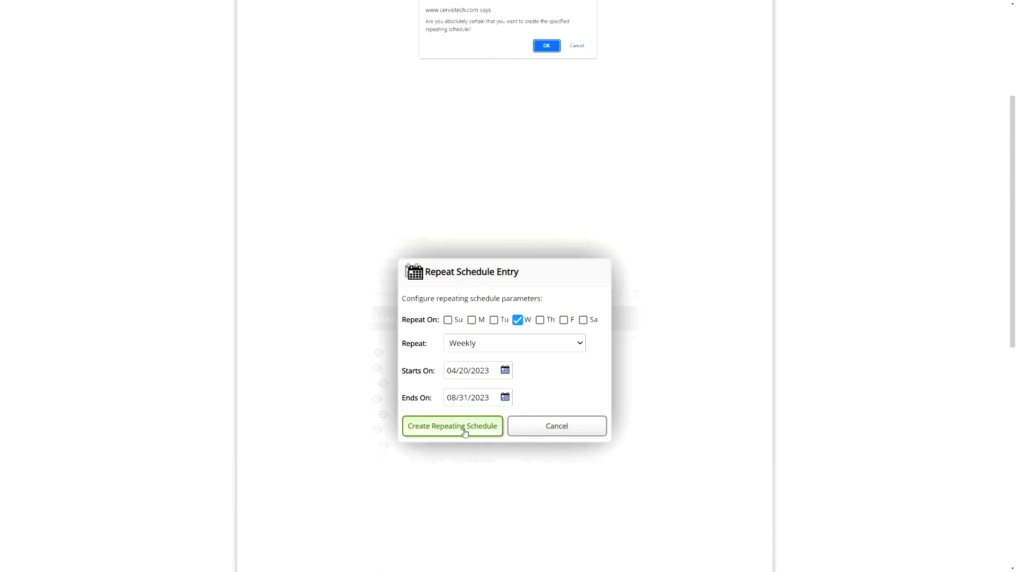
click(548, 46)
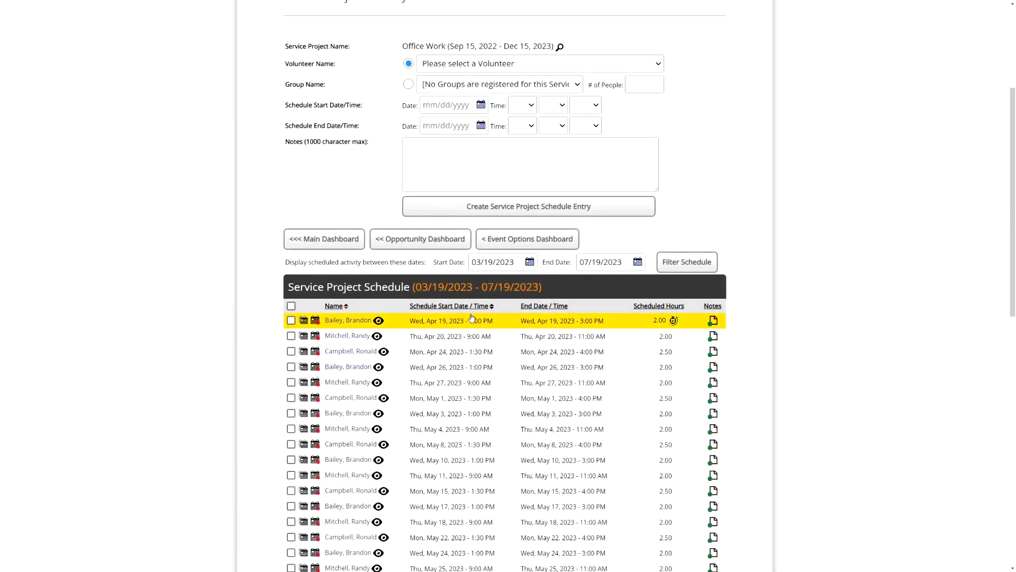
- Review the Office Work schedule listing and check the logged activity indicator on the Apr 19, 2023 entry
scroll(422, 236, down, 2)
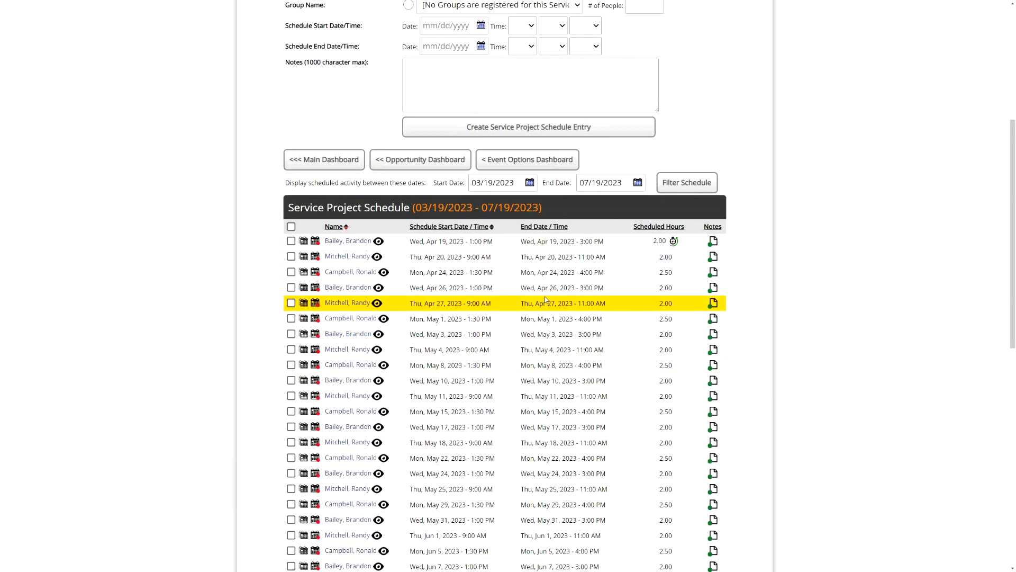
scroll(548, 299, down, 2)
scroll(542, 392, down, 3)
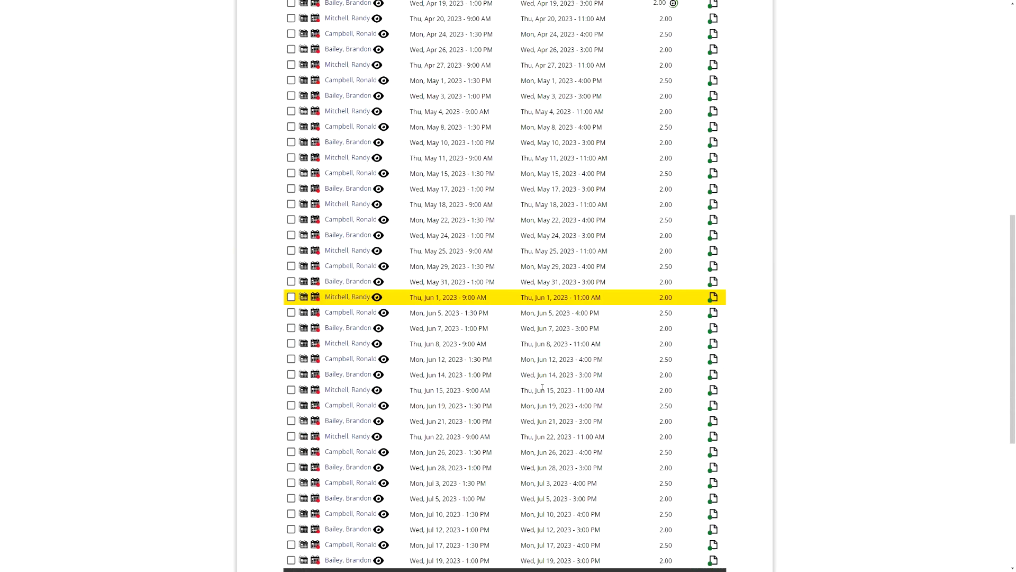
scroll(543, 388, up, 7)
mouse_move(670, 369)
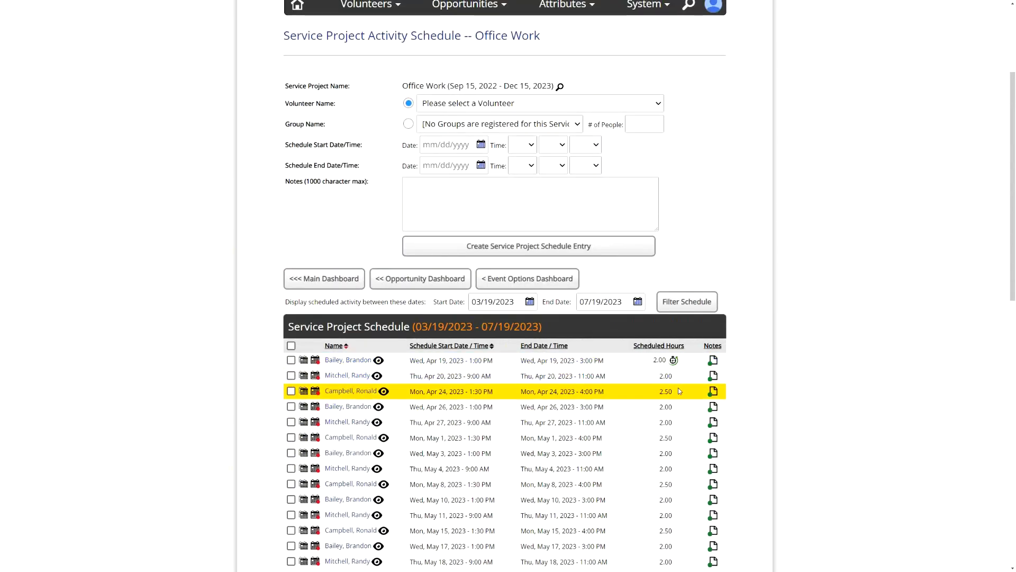
scroll(680, 391, down, 2)
mouse_move(674, 282)
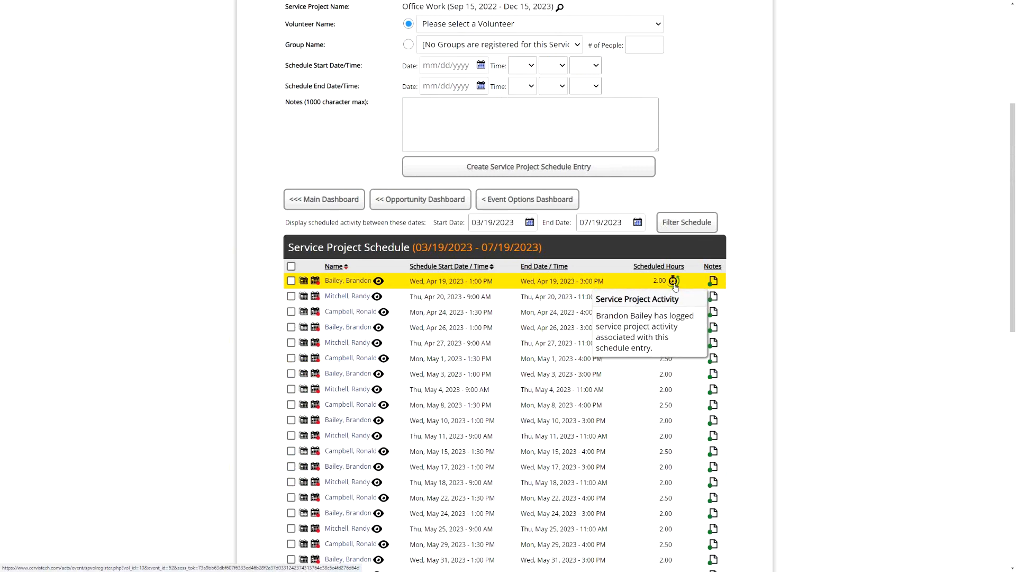
drag(468, 281, 493, 282)
drag(578, 281, 611, 284)
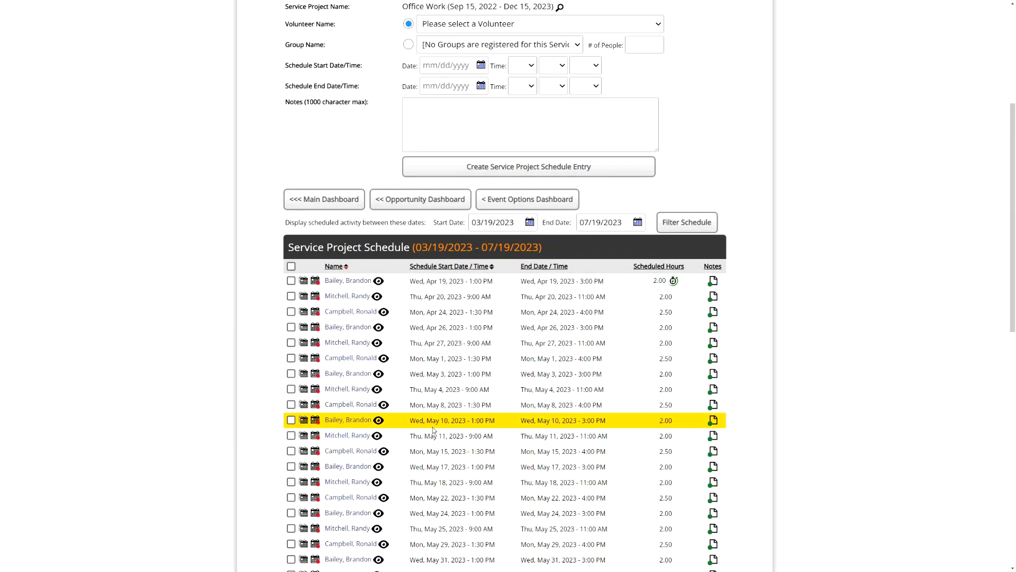
- Return to the Opportunity Management Dashboard, display the calendar view and examine the scheduled Office Work volunteers in April 2023
click(406, 206)
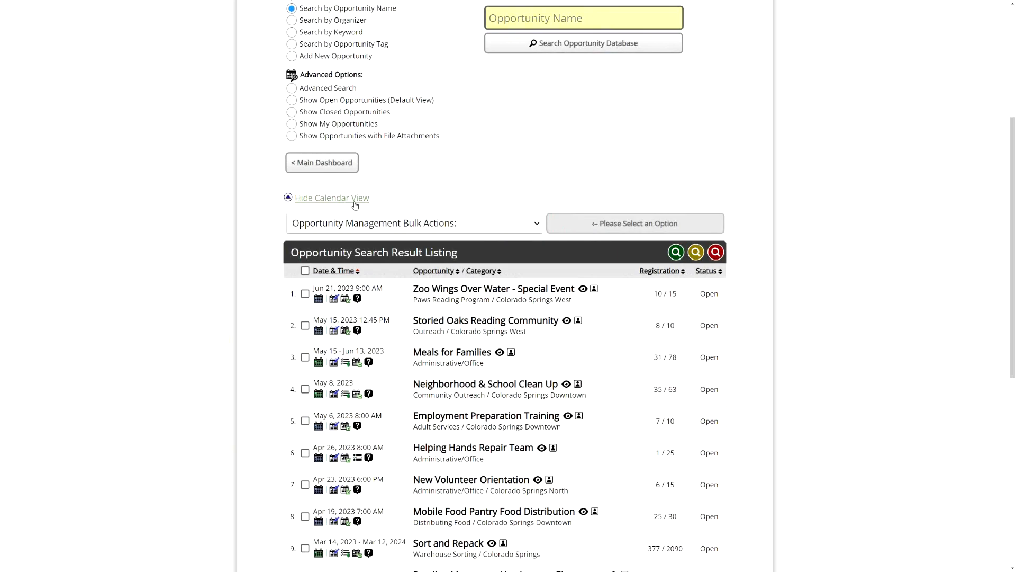
click(355, 205)
scroll(728, 208, down, 1)
scroll(728, 208, down, 10)
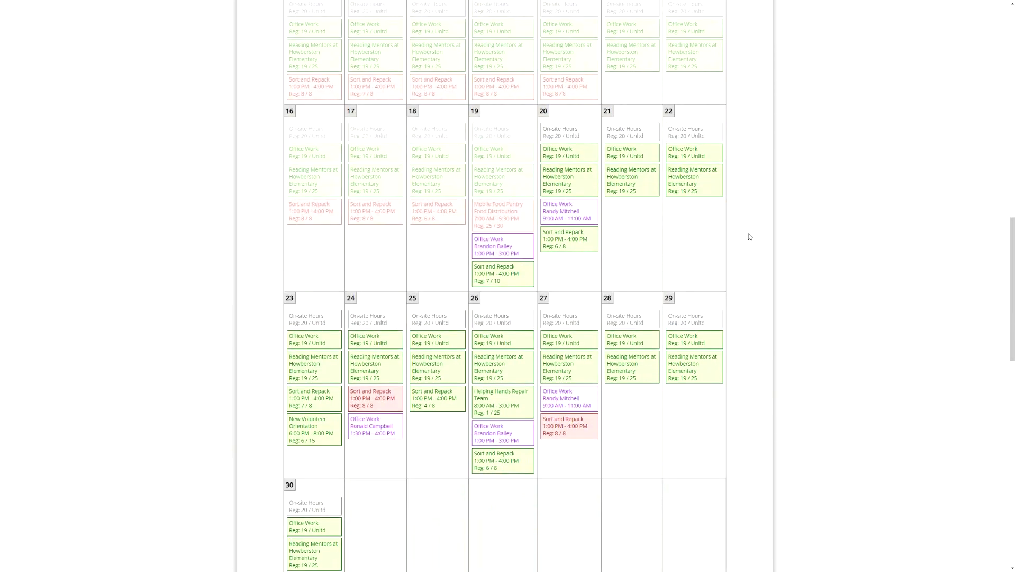
mouse_move(499, 249)
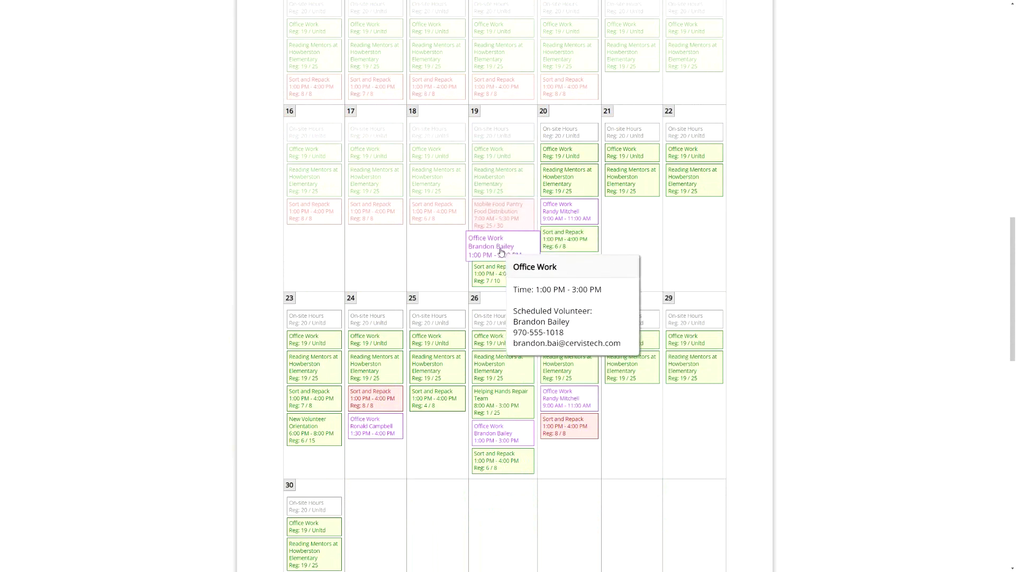
mouse_move(504, 437)
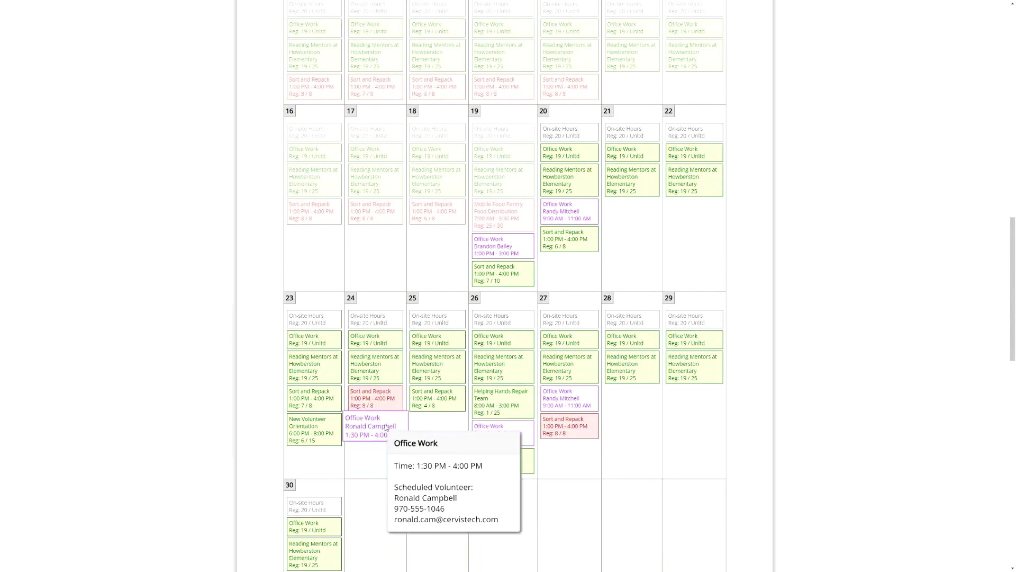
mouse_move(577, 230)
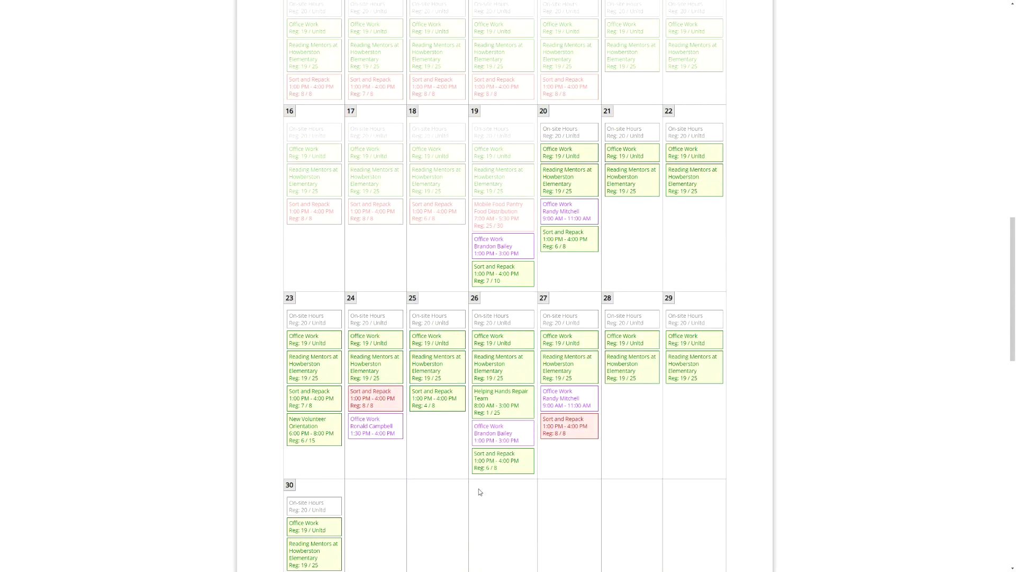
scroll(551, 431, down, 2)
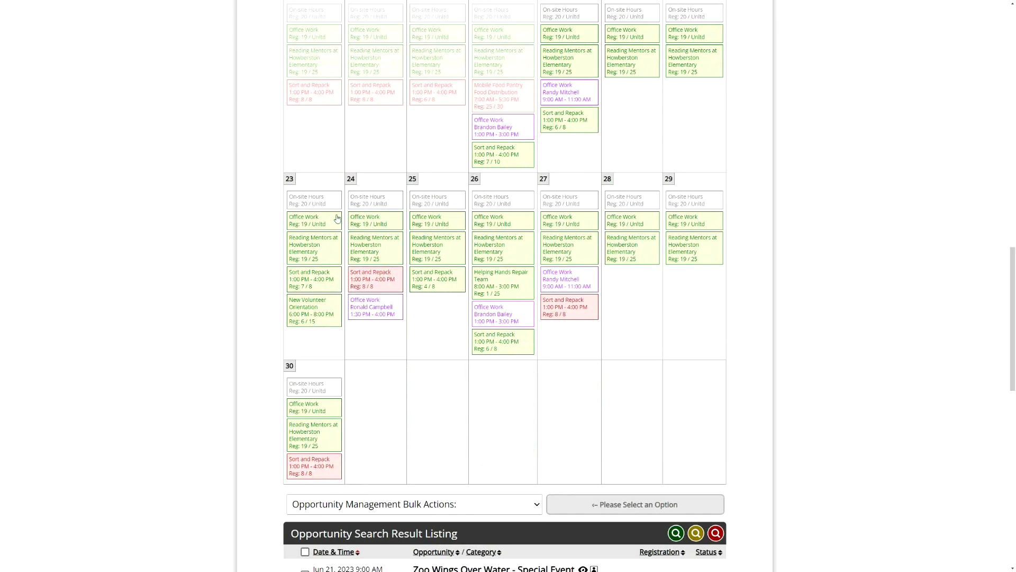
- Search opportunities by the name "Office" and examine the scheduled volunteer entries in the filtered April 2023 calendar
scroll(715, 426, up, 8)
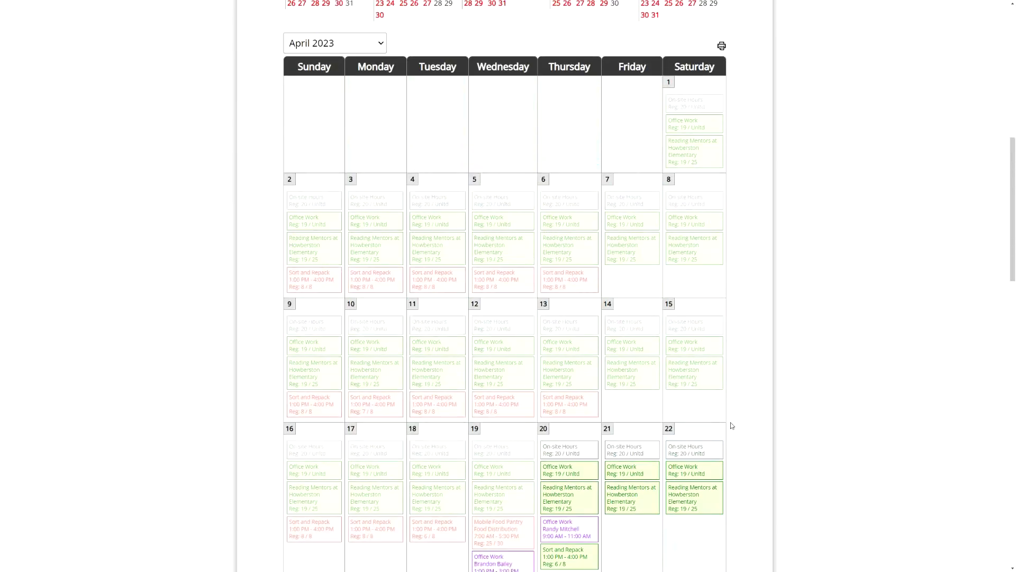
scroll(770, 408, up, 8)
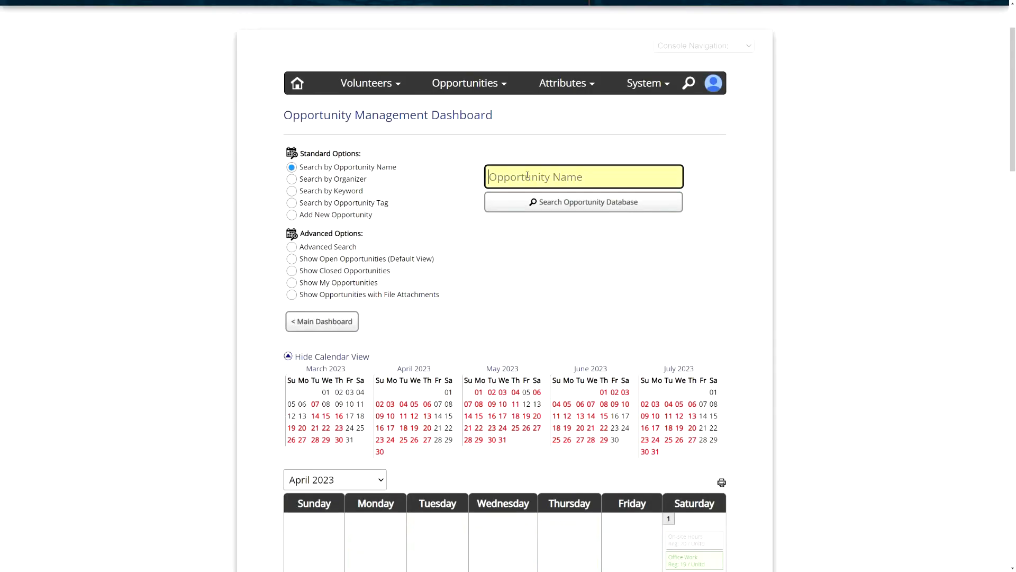
text(Office)
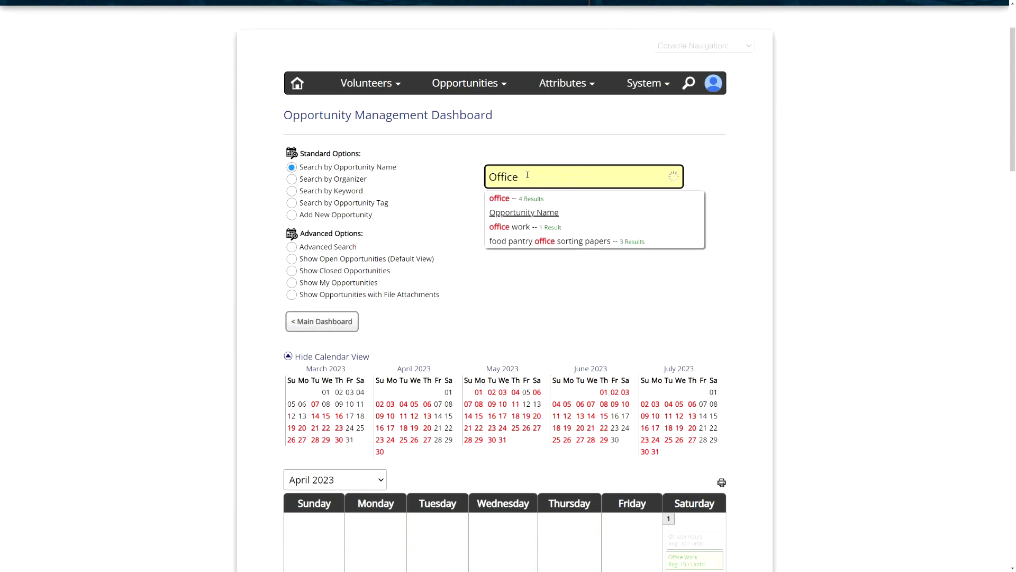
click(516, 199)
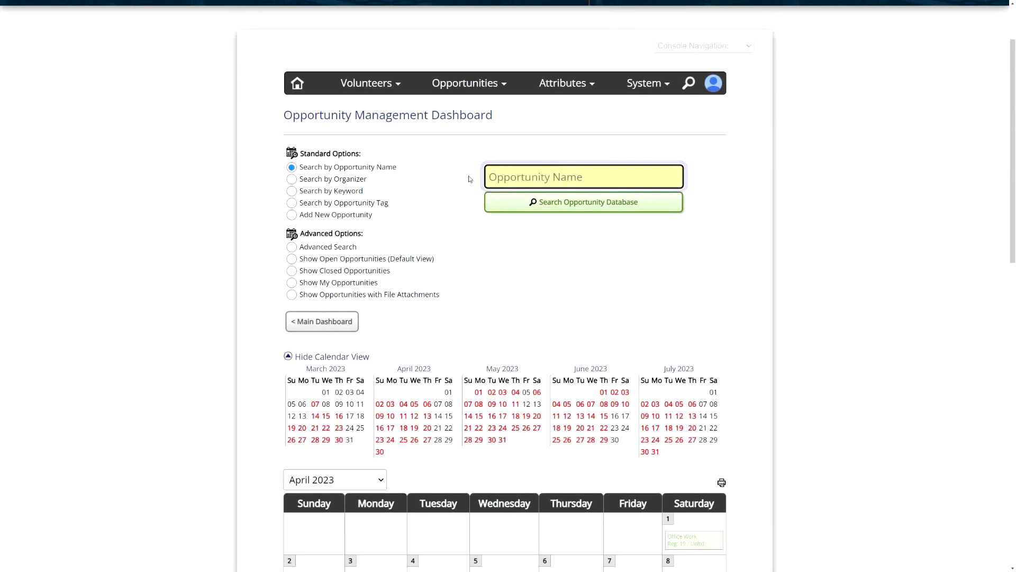
scroll(668, 284, down, 6)
scroll(668, 283, down, 2)
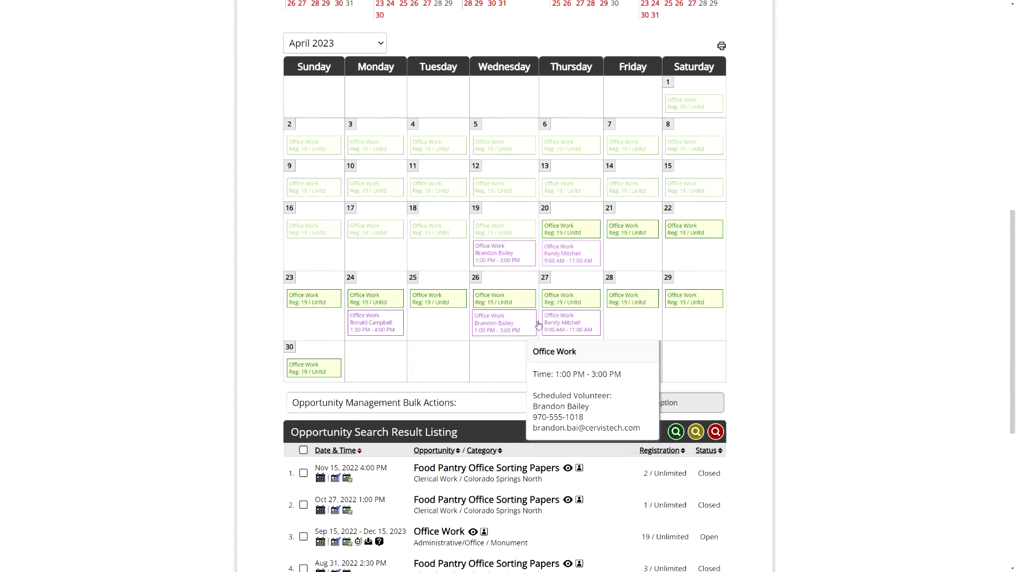
mouse_move(597, 335)
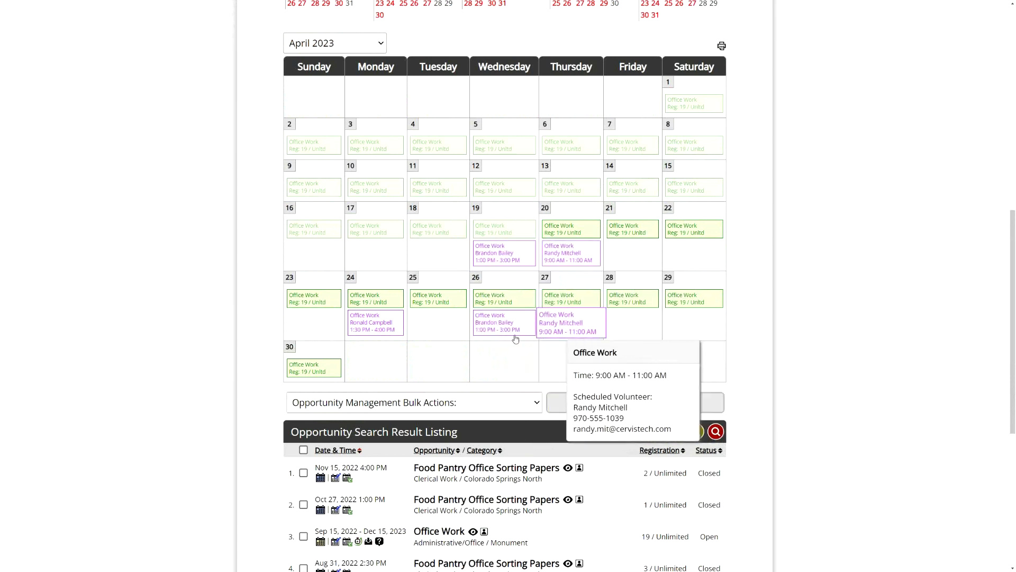
mouse_move(503, 336)
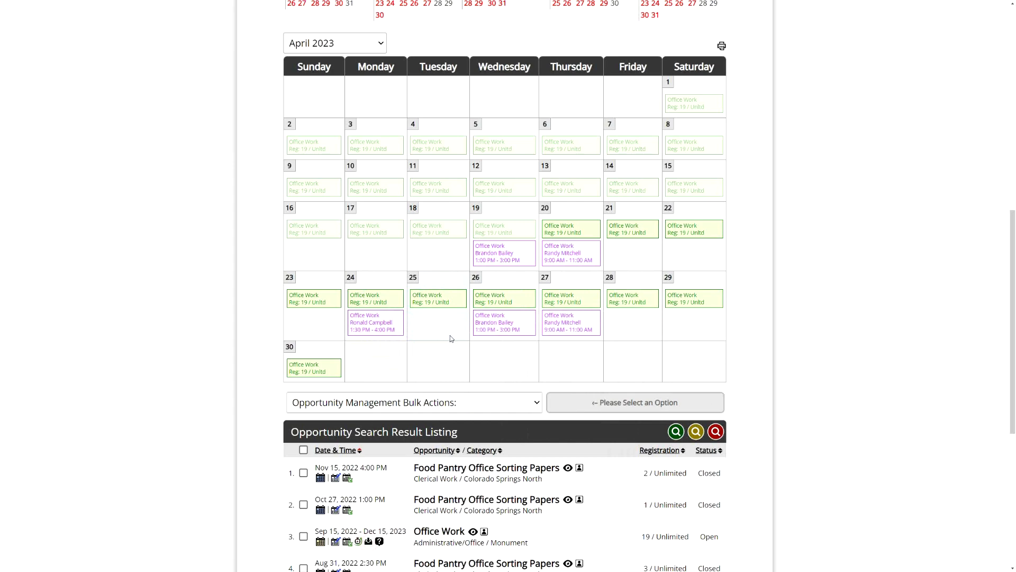
- Hide the calendar view, redisplay it to look over April 2023, and collapse it again
scroll(759, 144, up, 4)
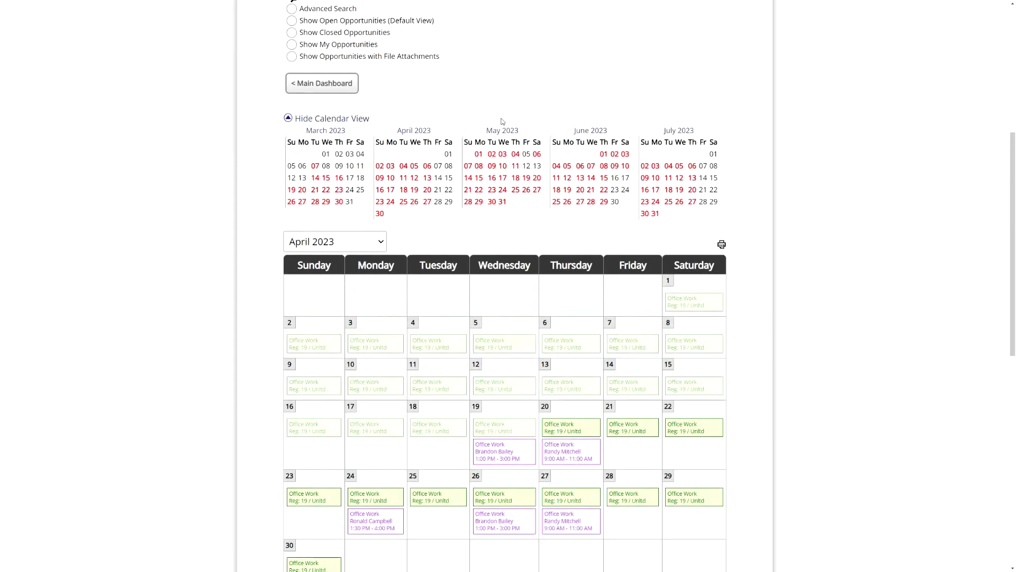
click(329, 118)
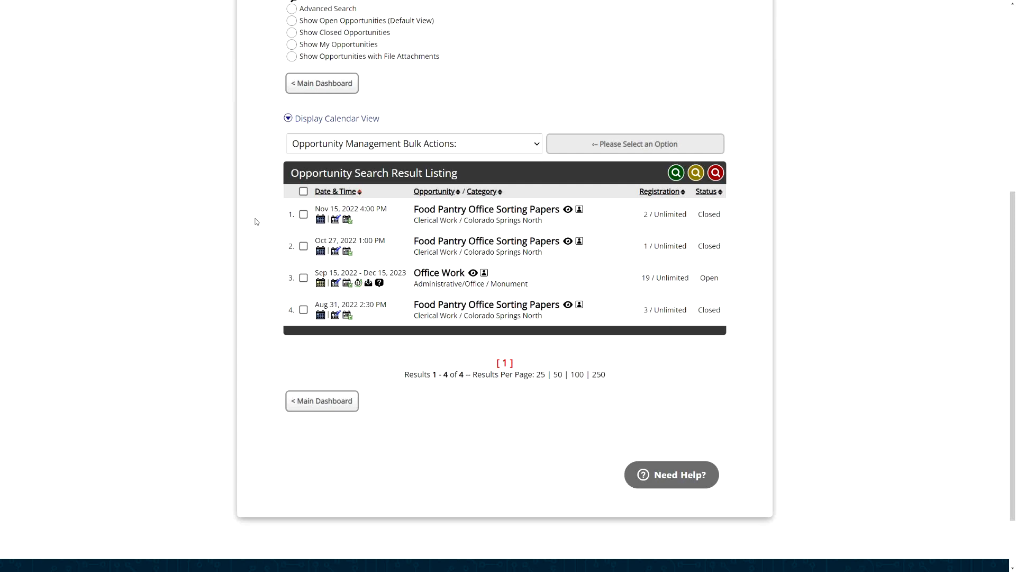
click(344, 119)
scroll(656, 413, down, 1)
scroll(656, 414, down, 2)
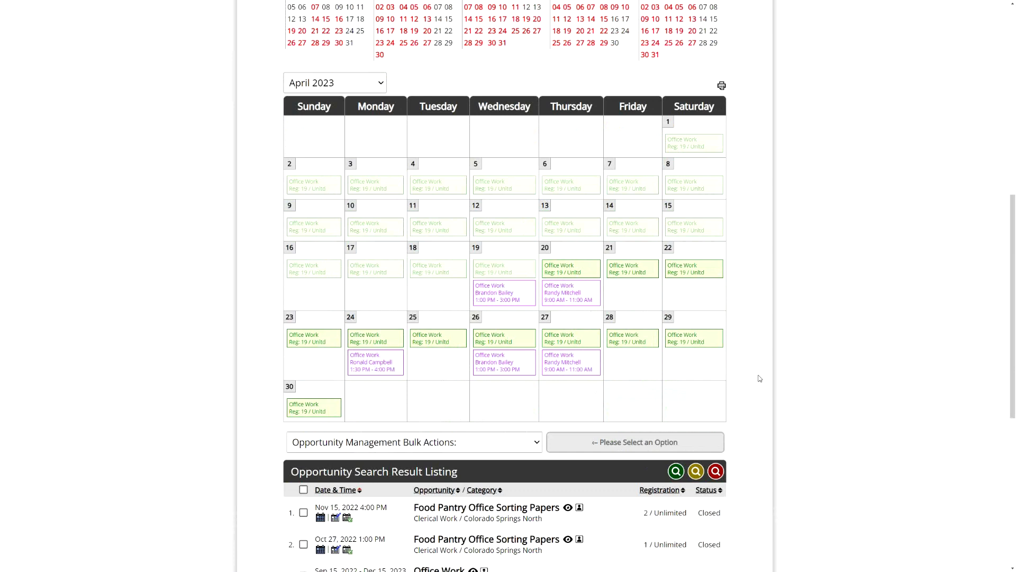
scroll(758, 373, up, 4)
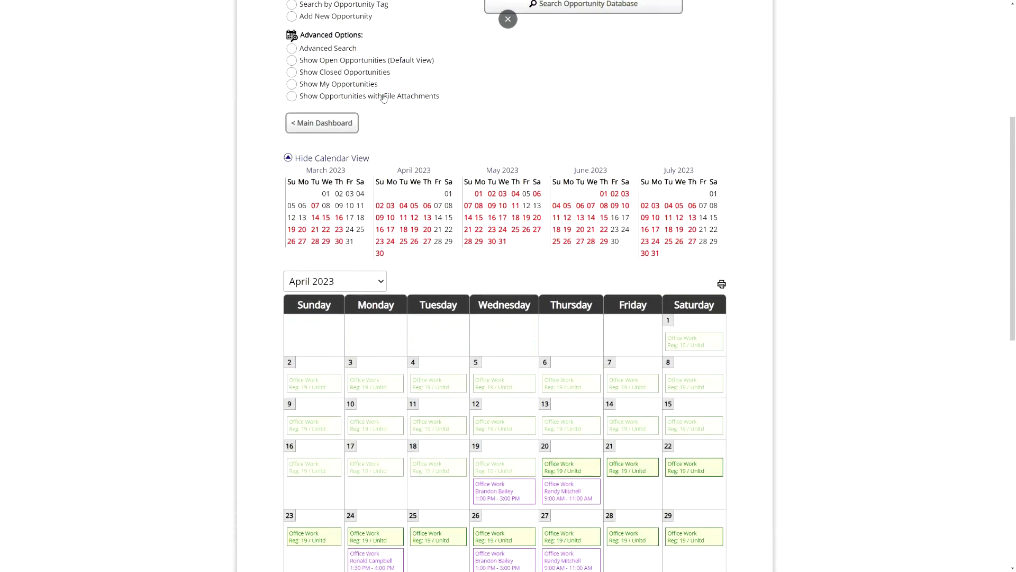
click(309, 159)
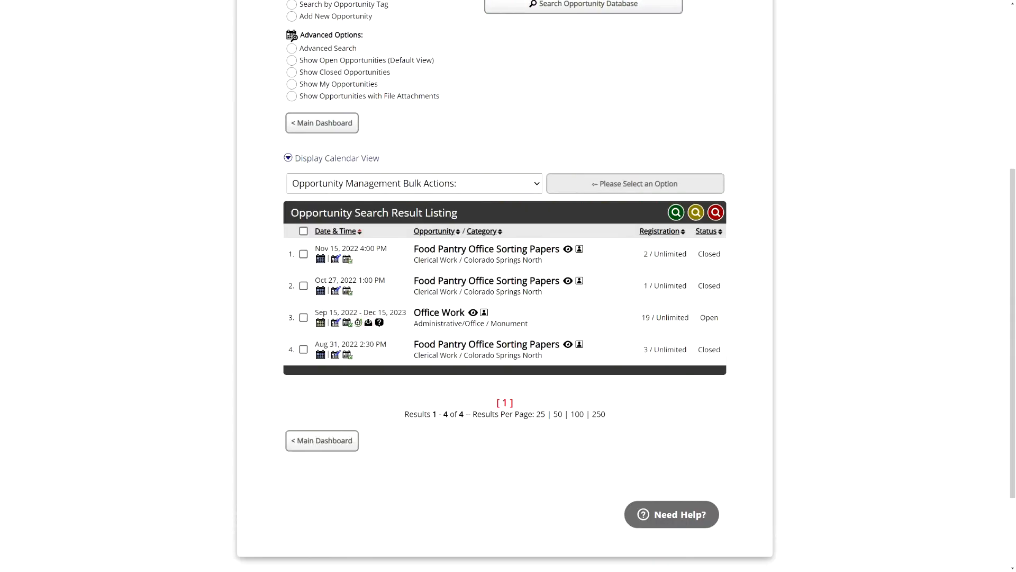
- Return to the Main Dashboard and search the customer support help for "Service Project"
click(307, 127)
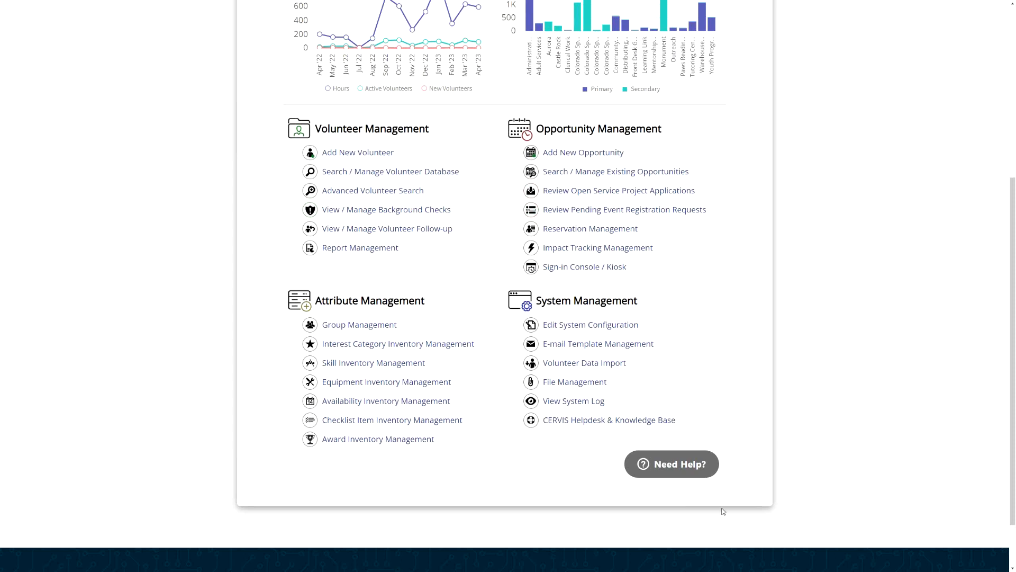
click(677, 463)
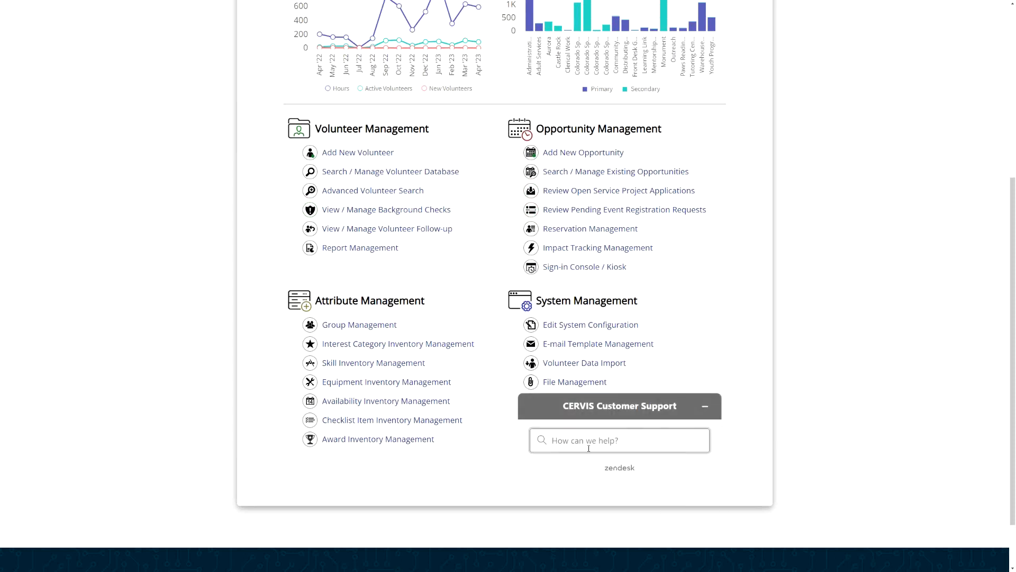
text(Service Project)
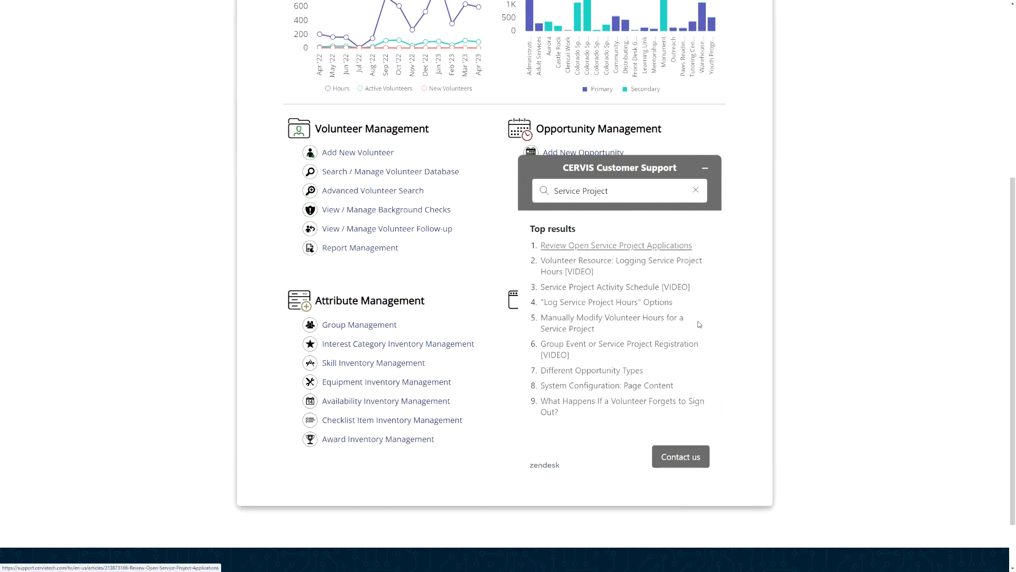
- Open the priority email support form, view its message field, and minimize the support window without sending anything
click(688, 456)
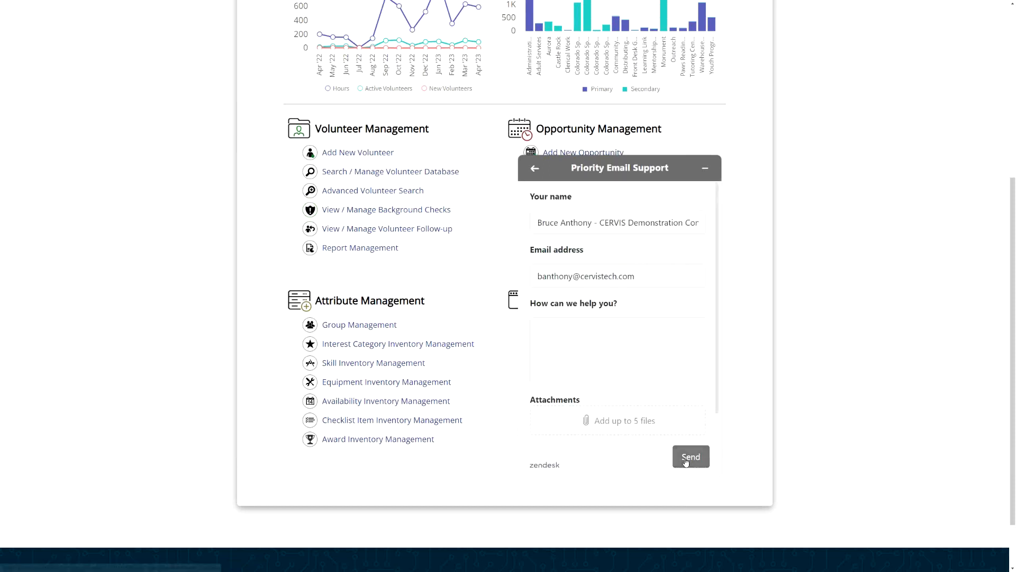
click(562, 332)
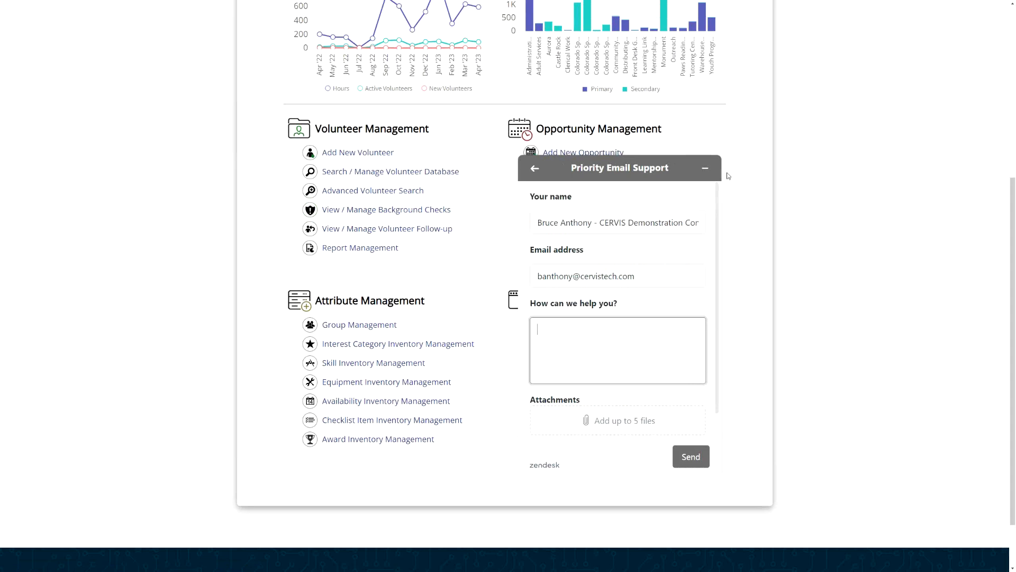
click(705, 168)
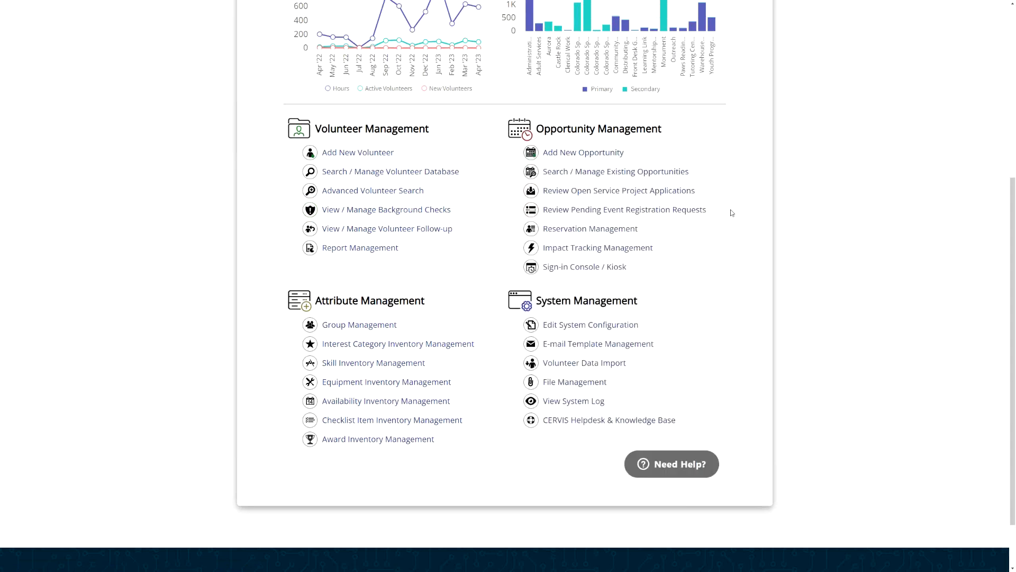